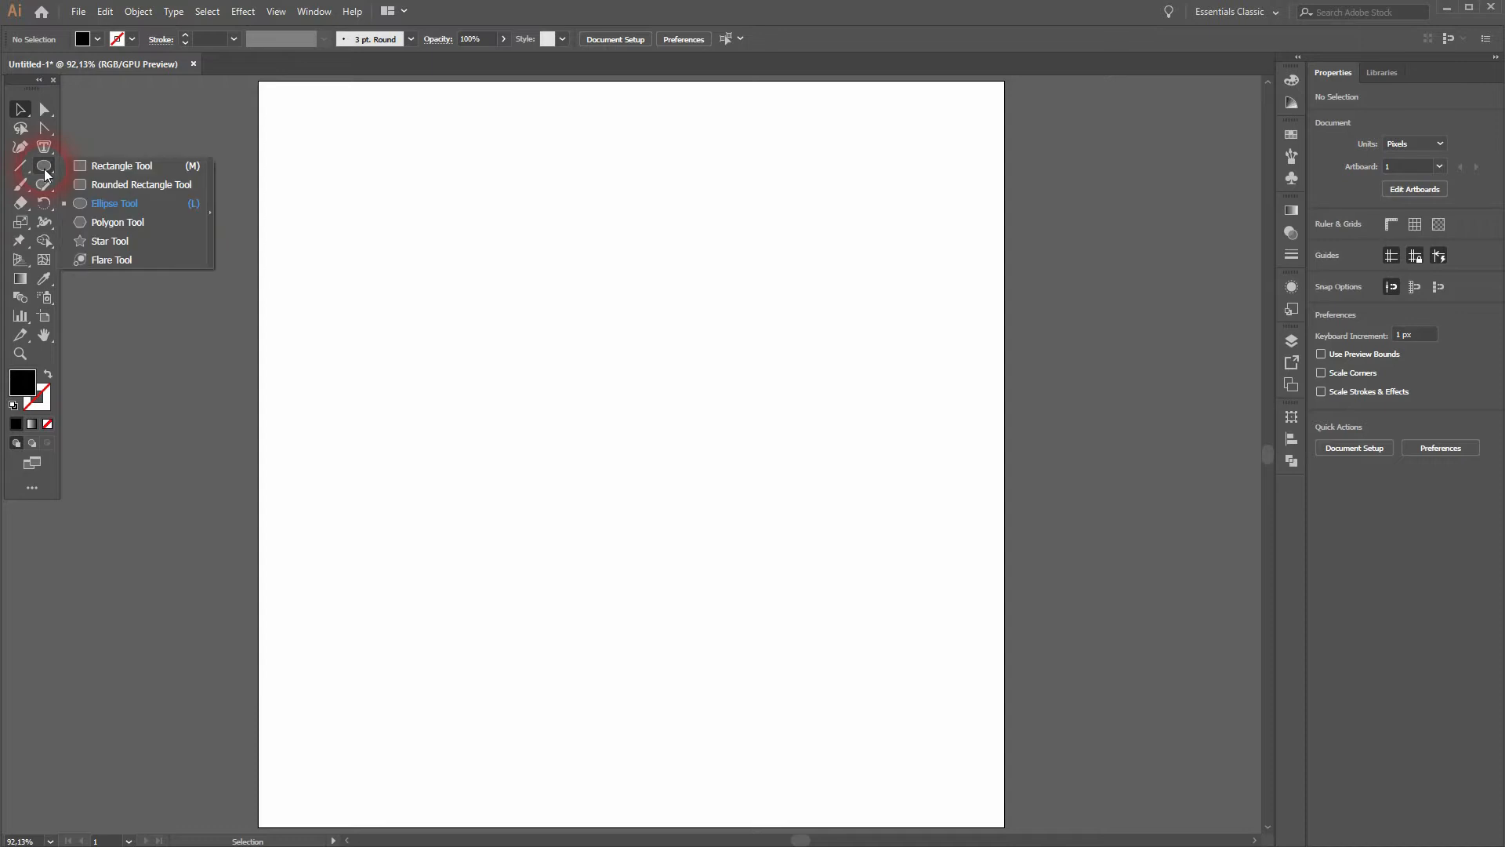
- Draw a black rectangle in the upper half of the artboard and size it to 318 × 40 px
left_click_drag(401, 330, 774, 376)
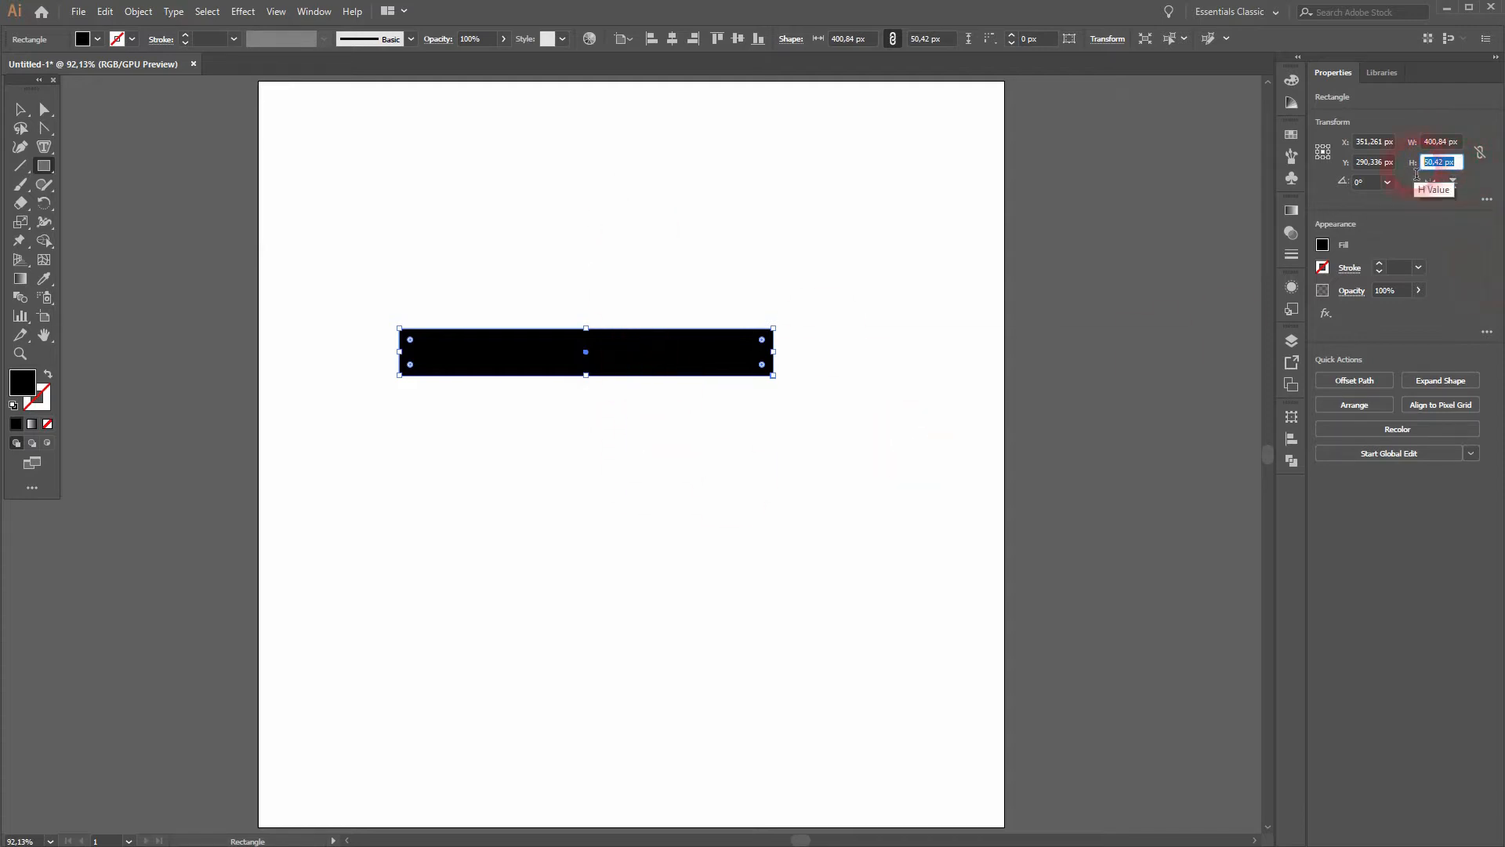
left_click(1490, 393)
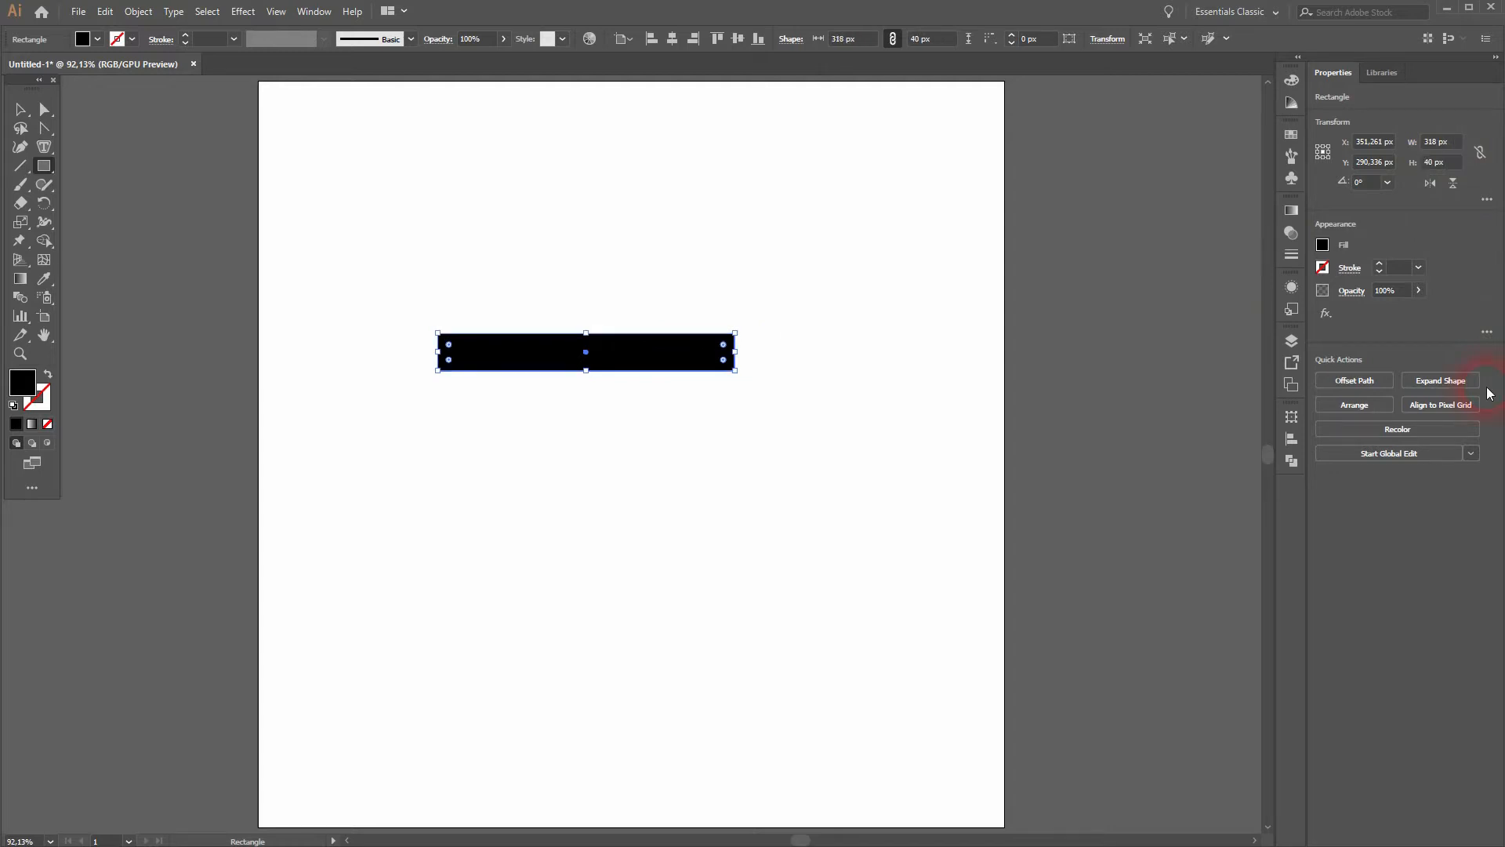
scroll(604, 347, "up", 2)
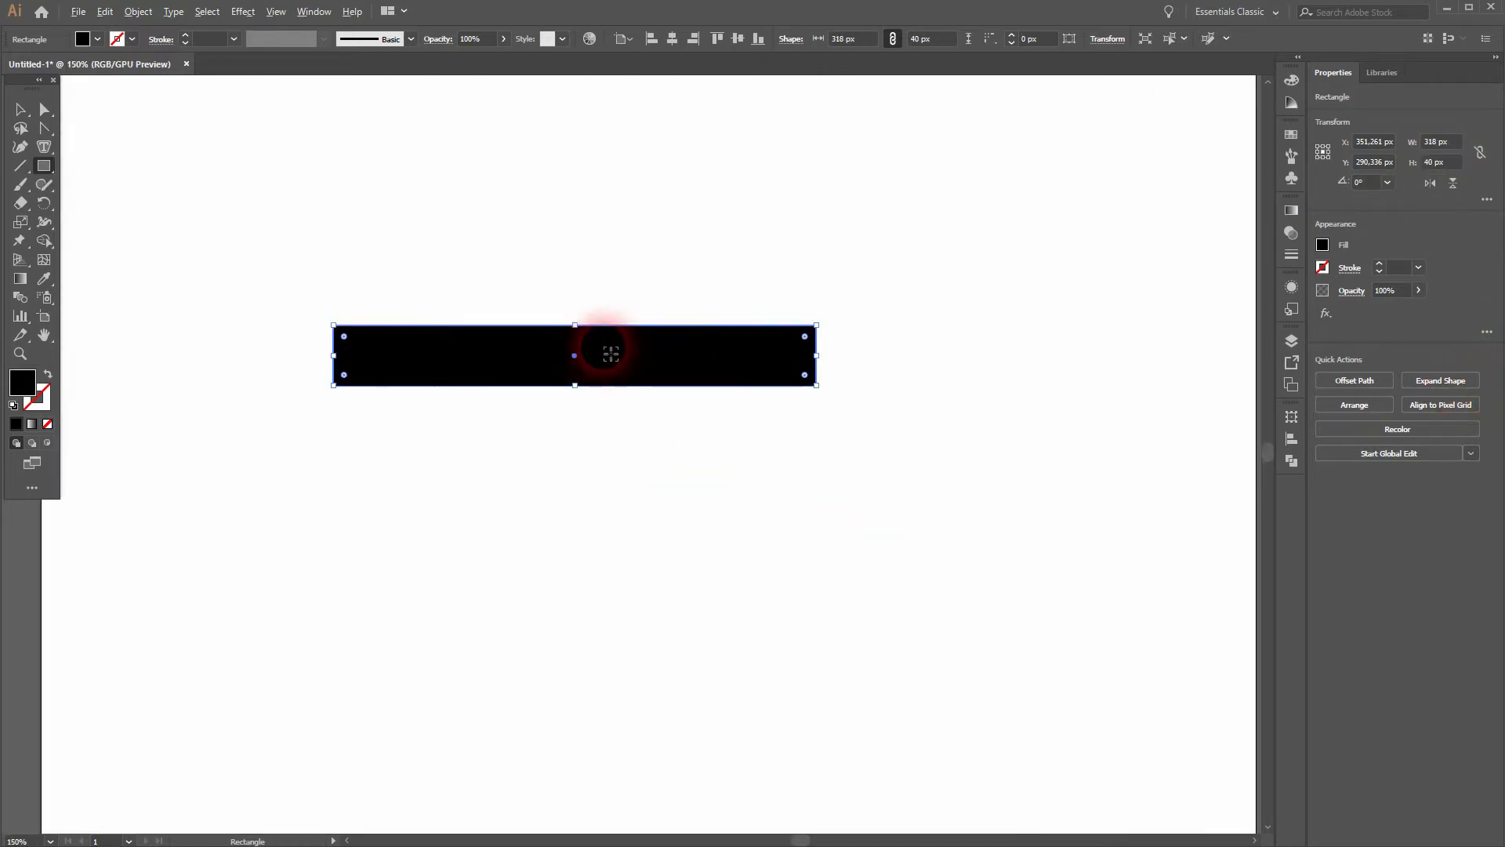
- Duplicate the black rectangle below the original and scale the copy proportionally to a height of 10 px
key("v")
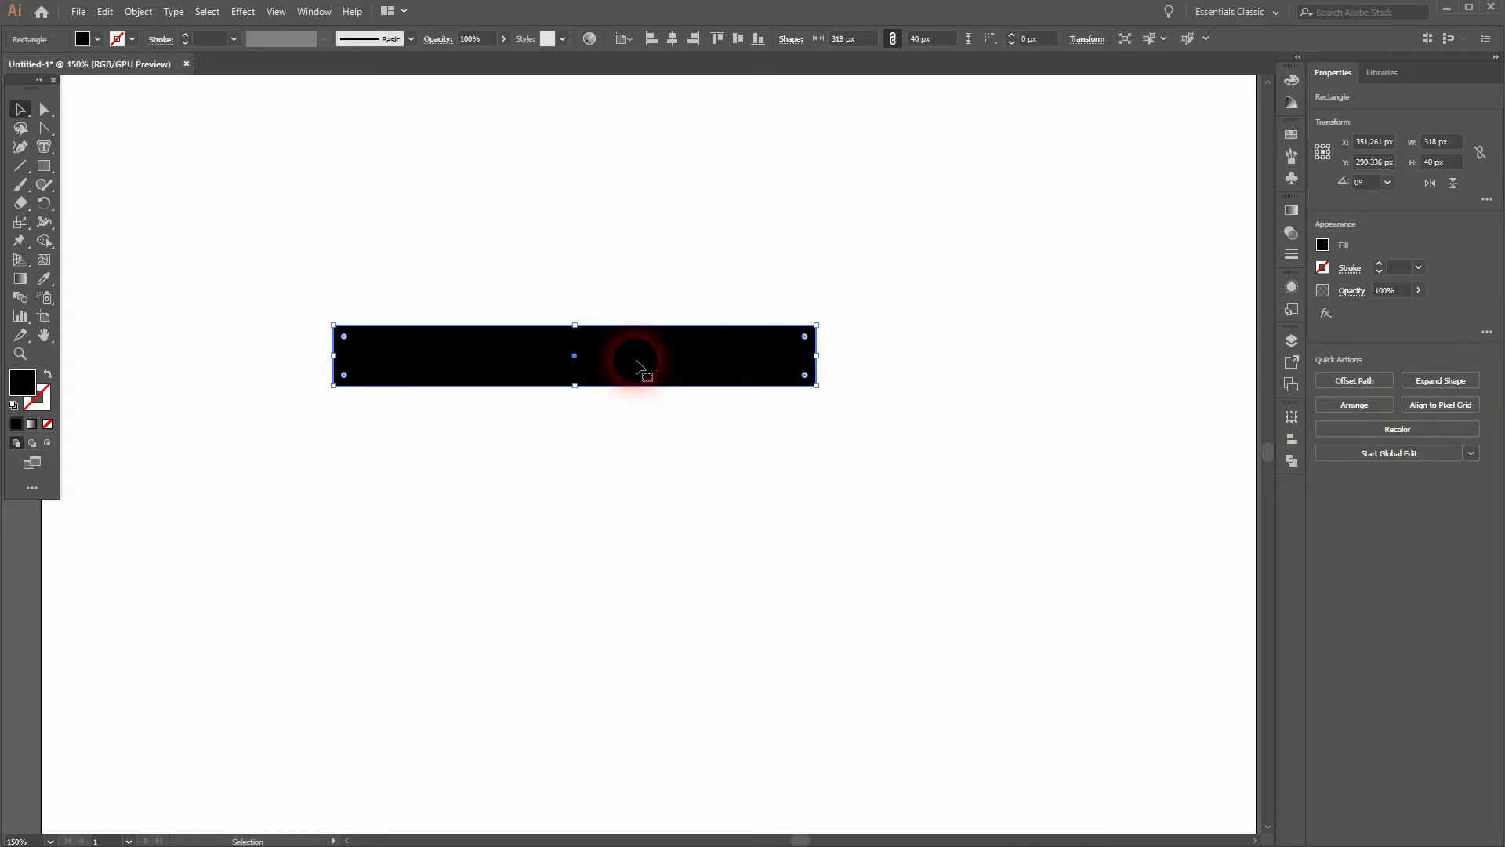
left_click_drag(639, 367, 635, 521)
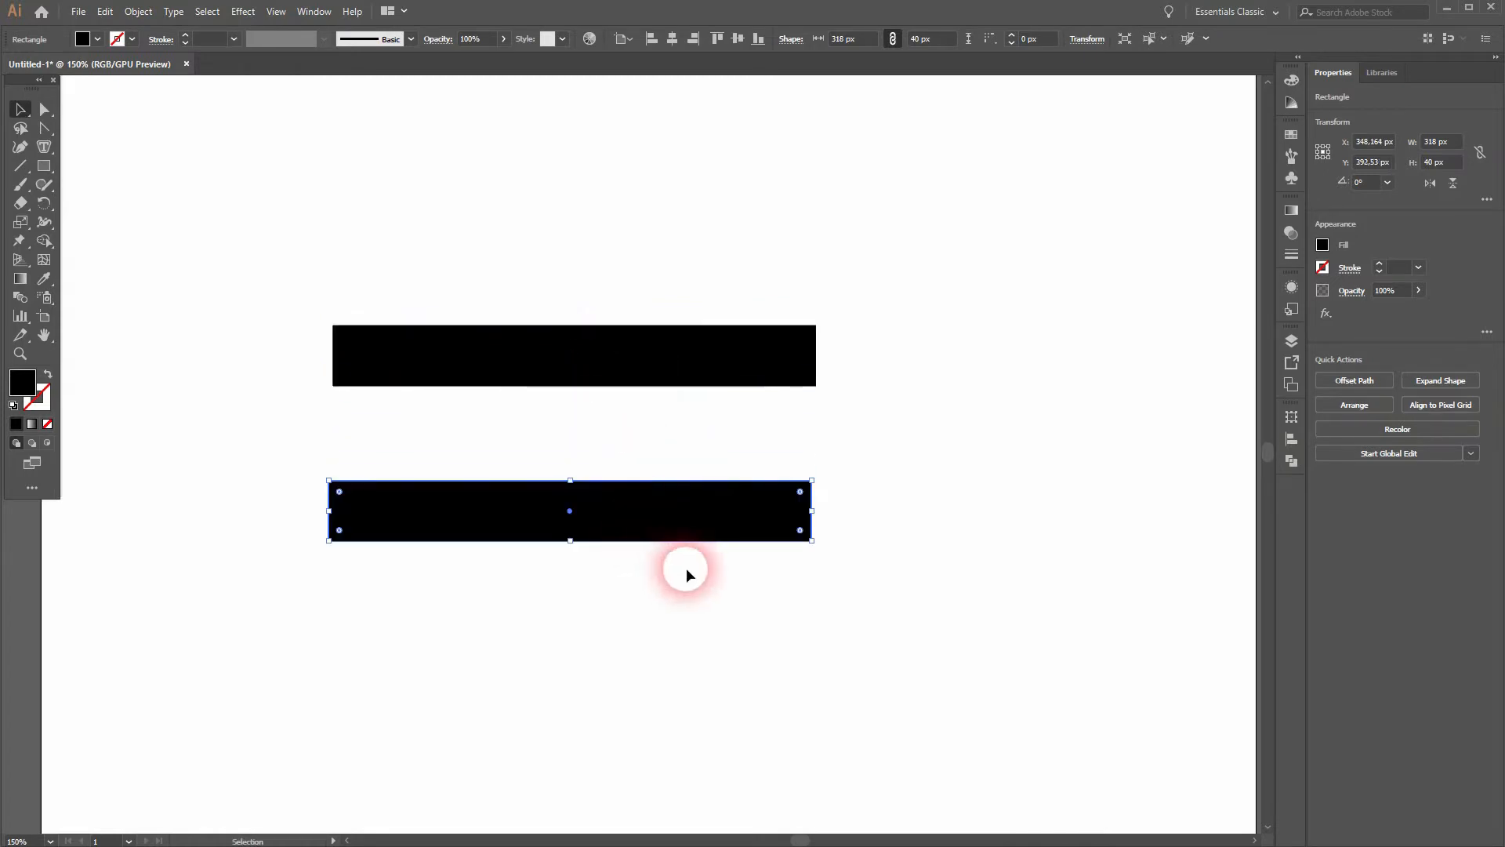
type("10")
left_click(1423, 169)
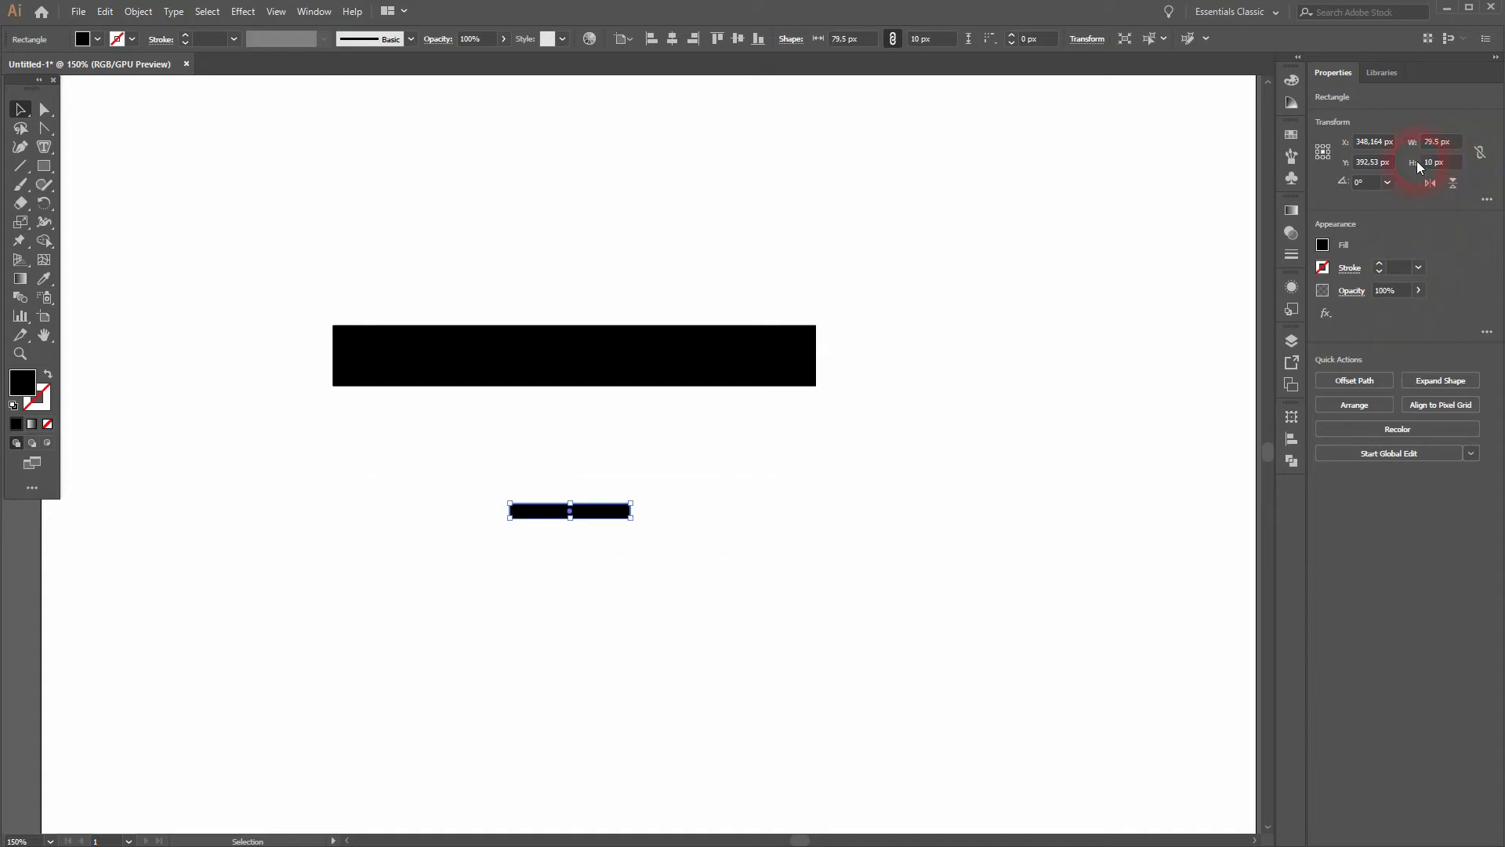
- Fill the small duplicated bar with red
scroll(593, 514, "up", 1)
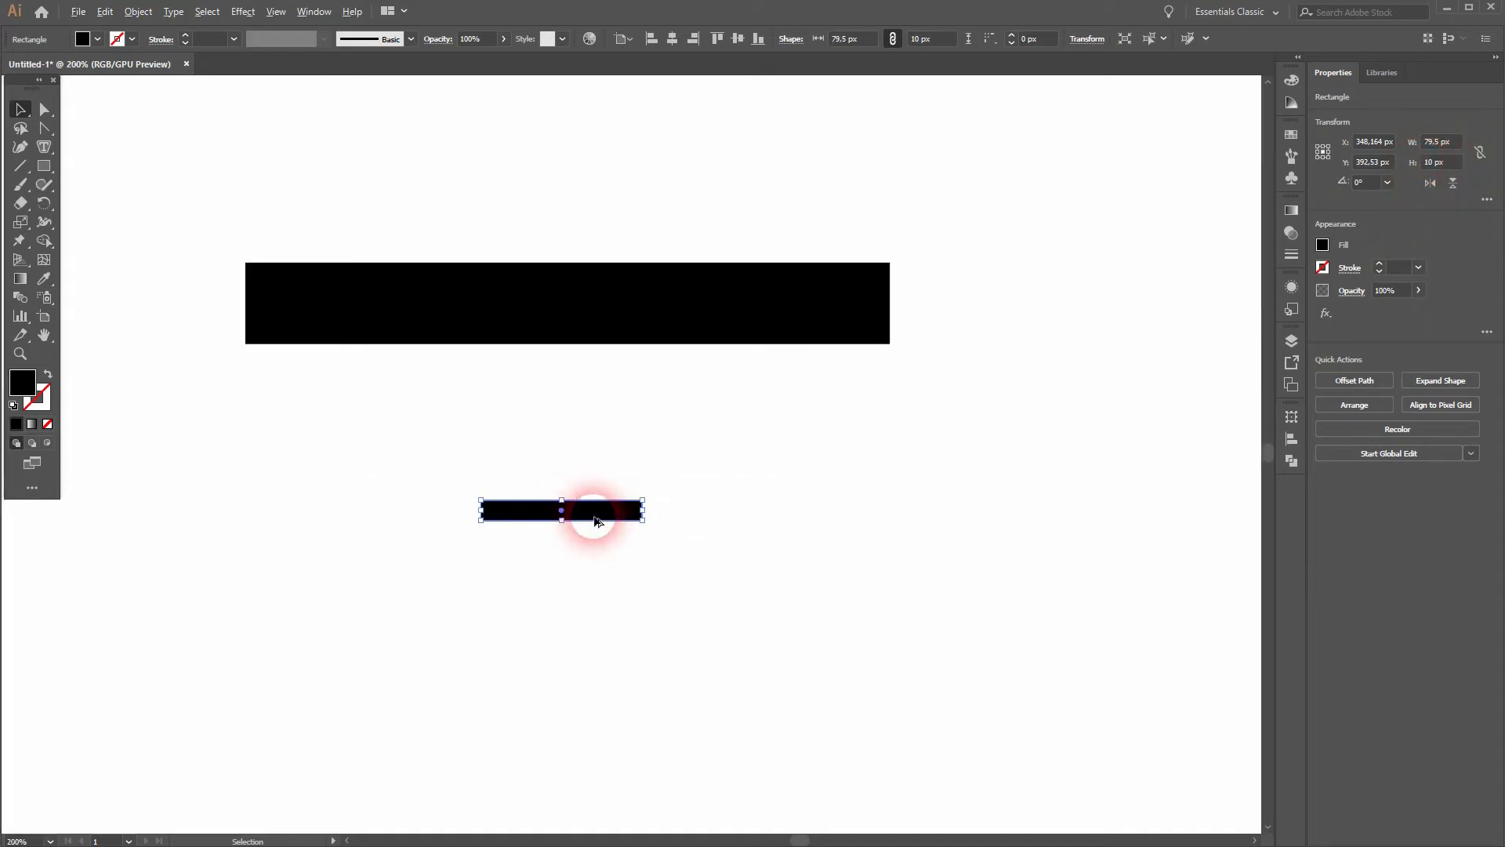
left_click(98, 43)
left_click(77, 71)
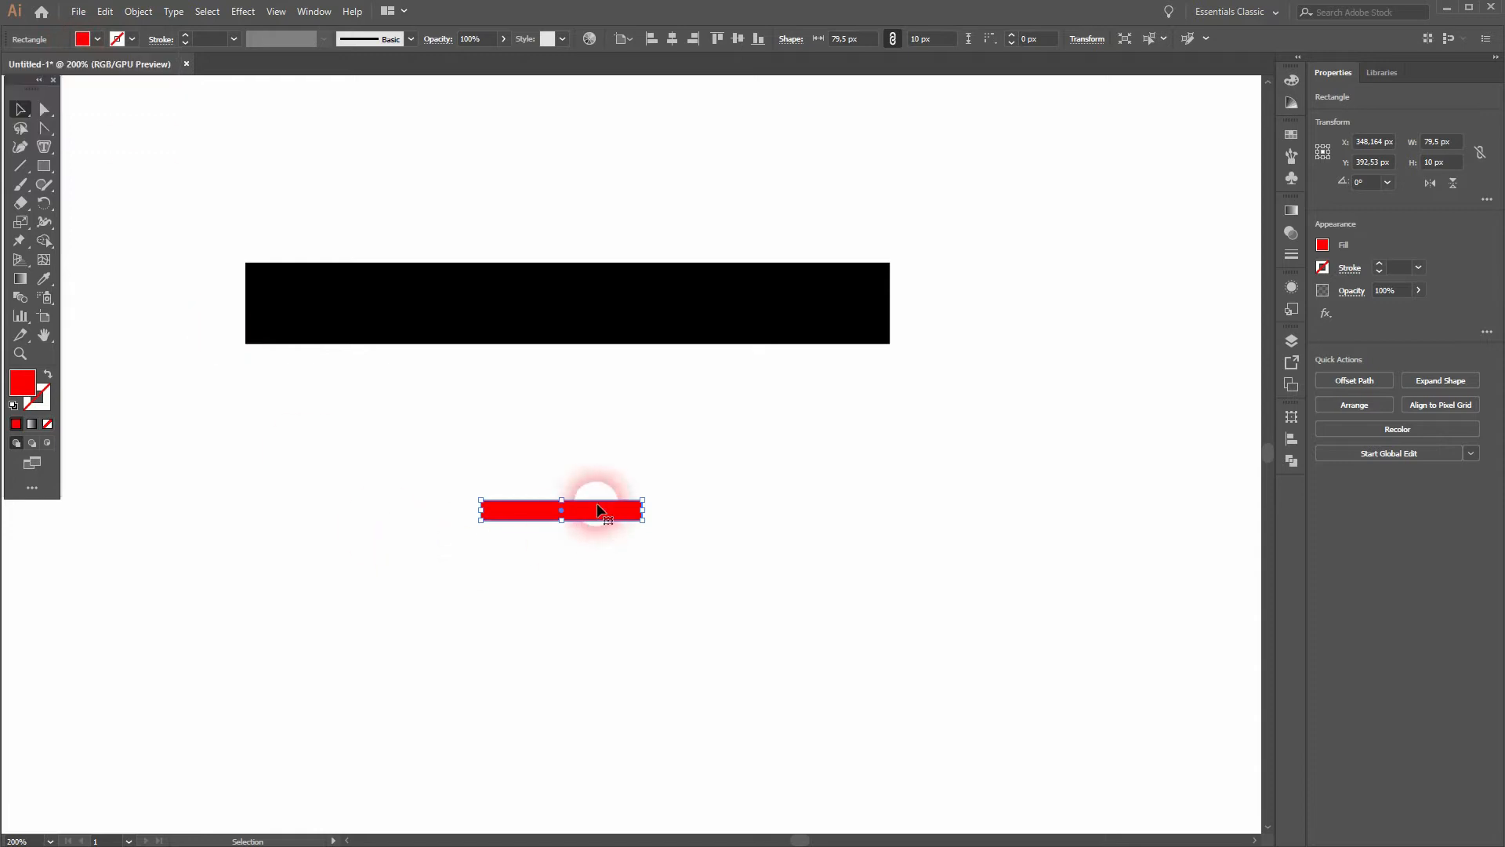
- Place the red bar flush under the black bar and stretch it to the same width, checking the edge alignment in outline view
left_click_drag(598, 508, 894, 368)
left_click(649, 513)
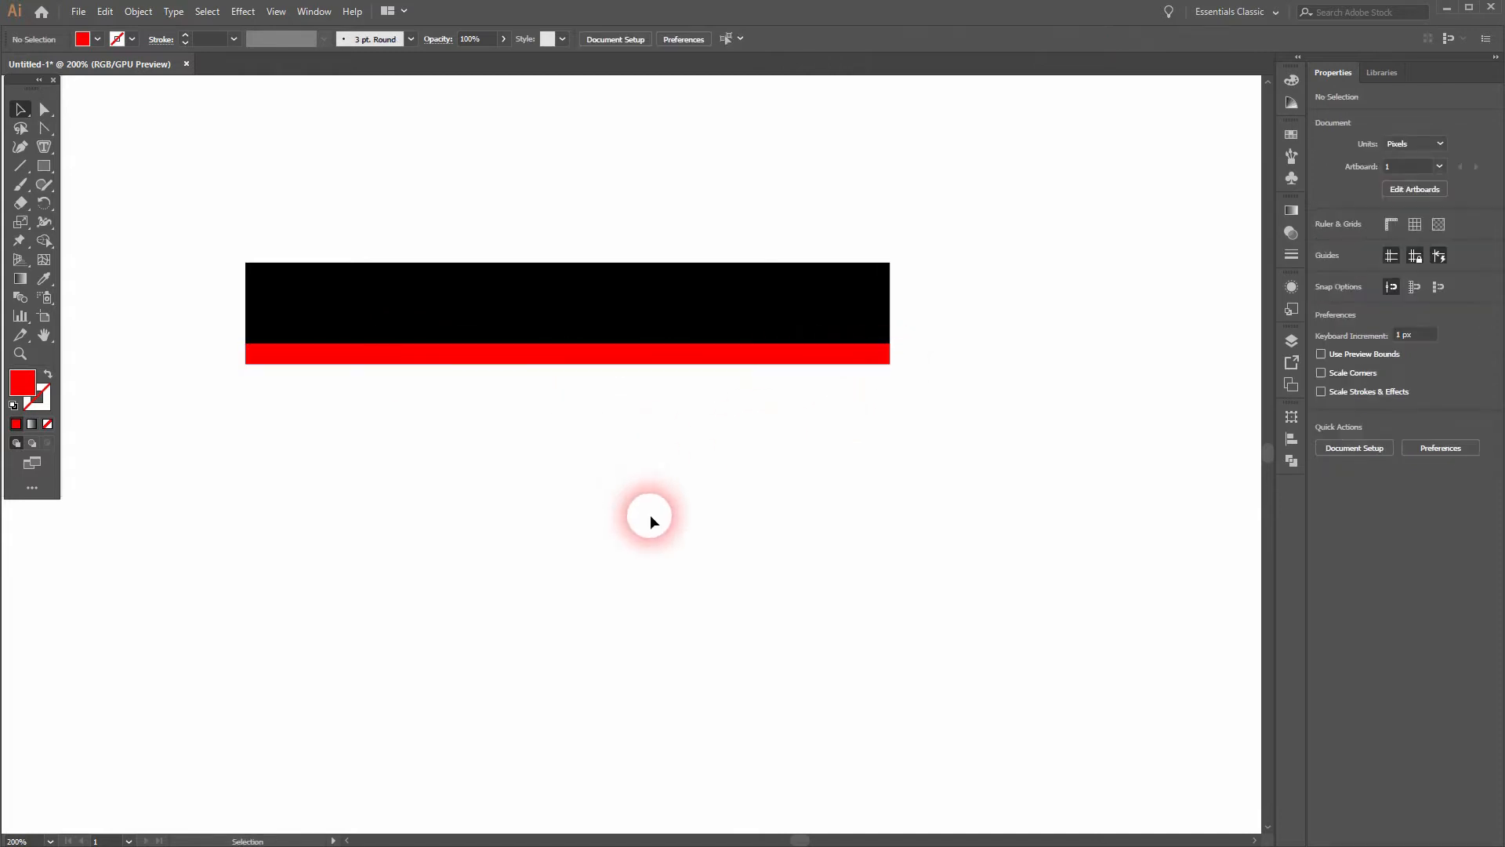
key("ctrl+y")
scroll(270, 361, "up", 3)
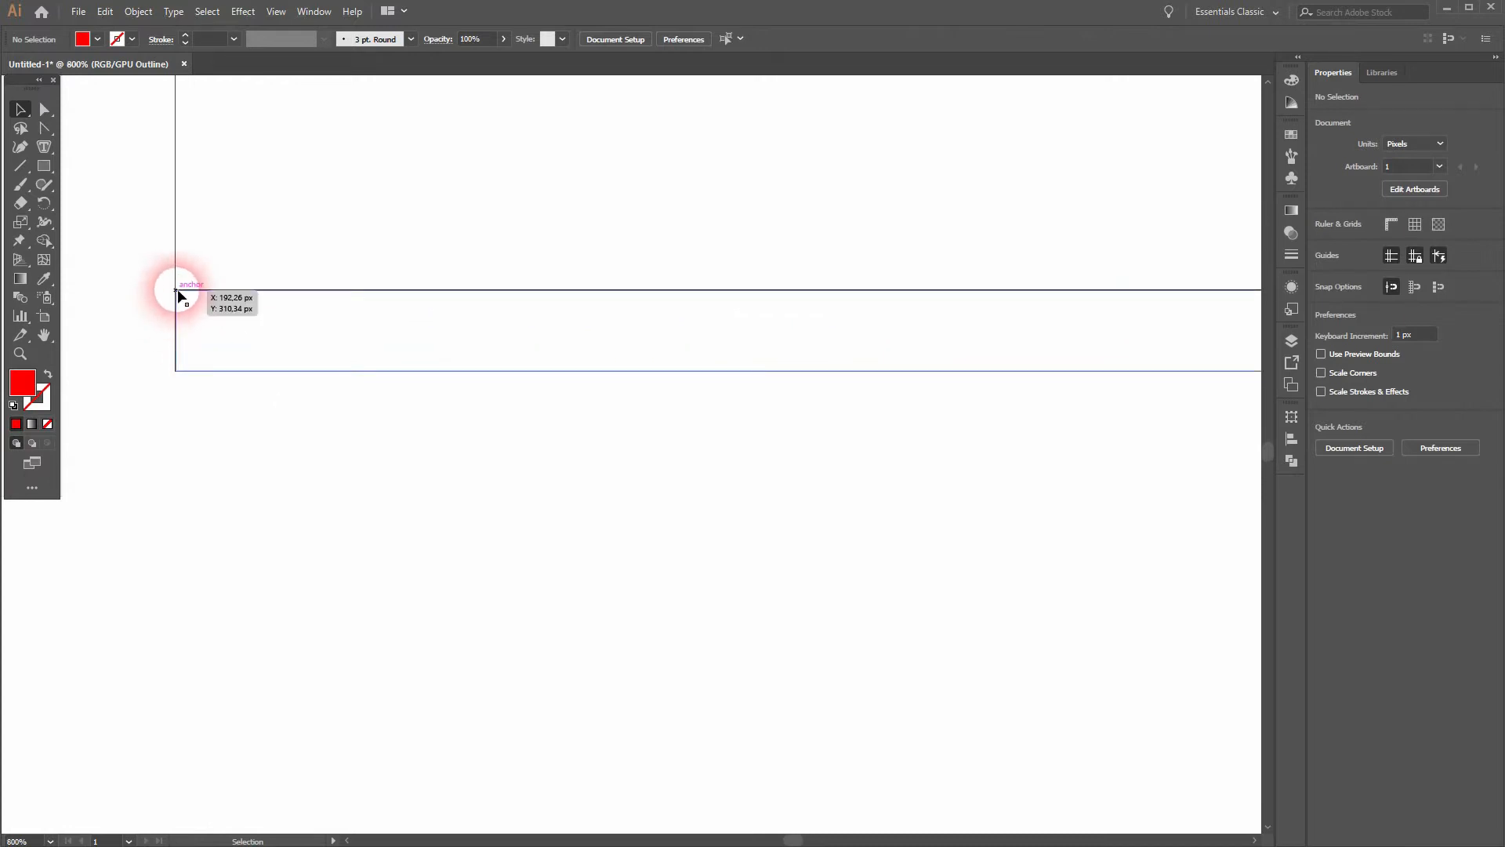
scroll(894, 479, "down", 2)
scroll(903, 476, "down", 1)
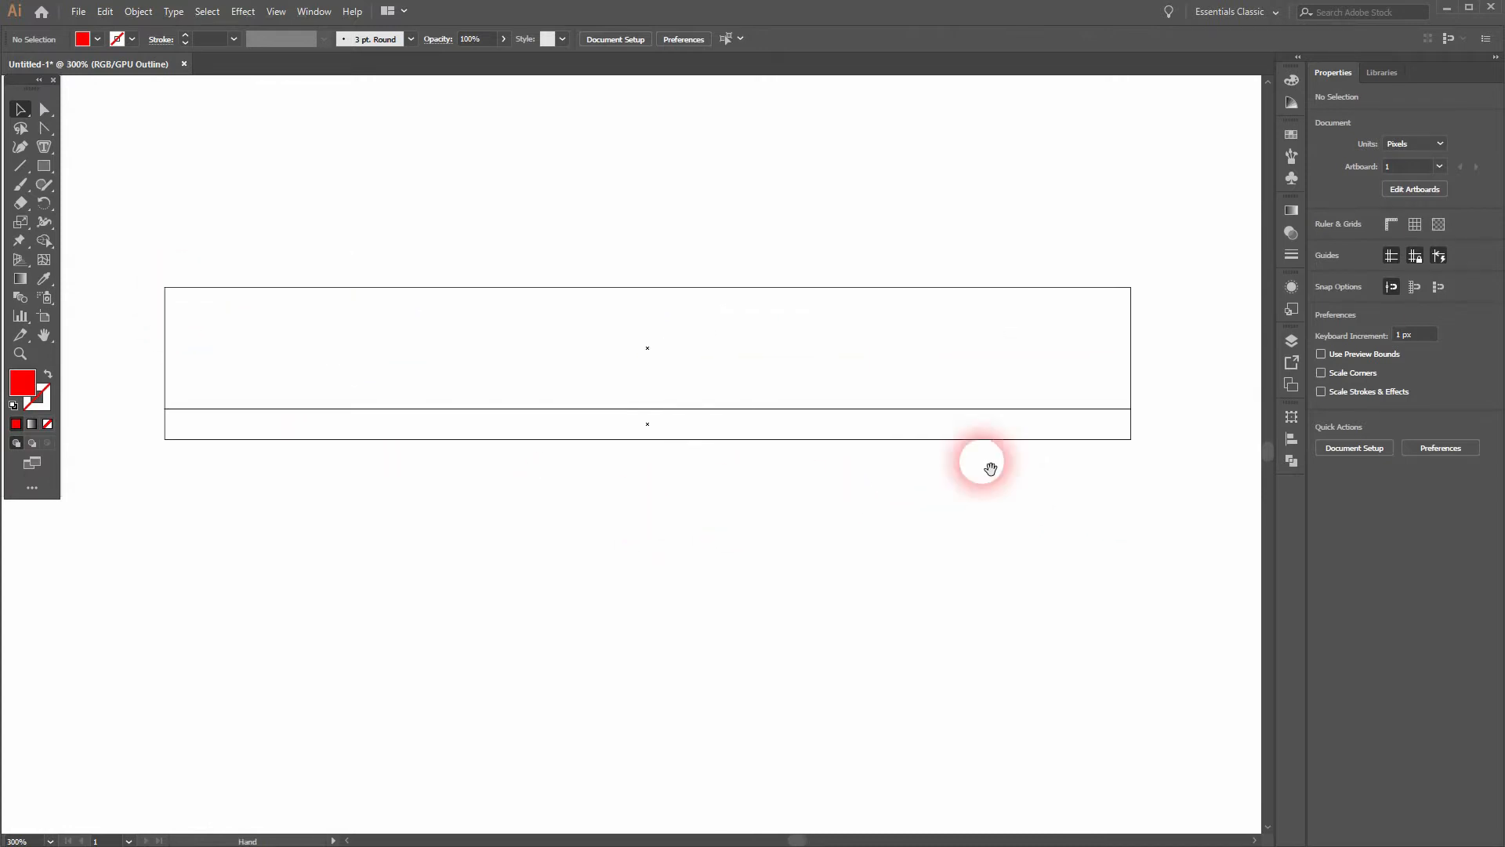
key("ctrl+y")
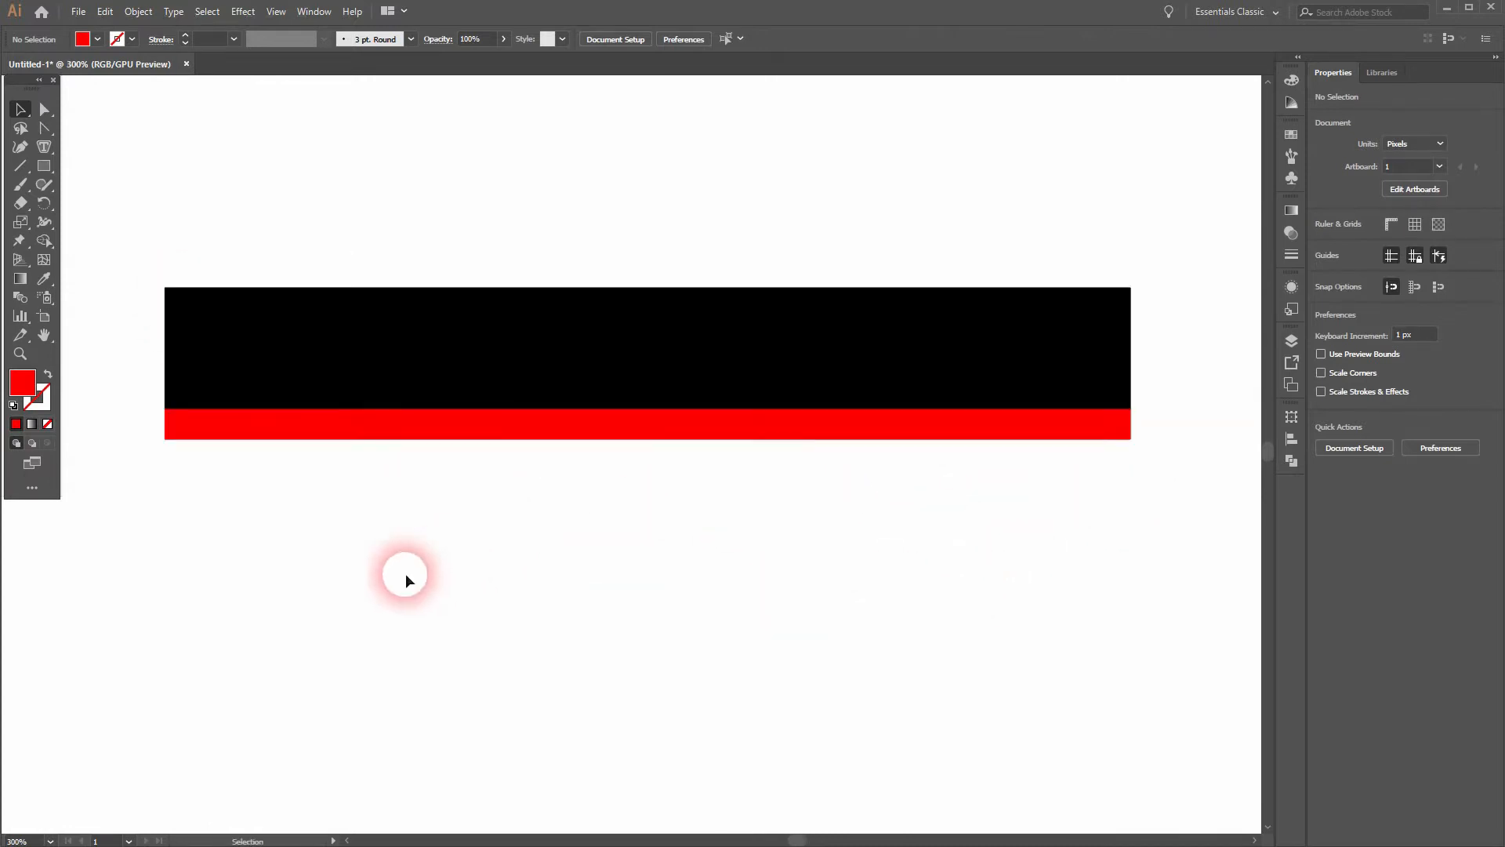
- Duplicate the black-and-red bar pair directly beneath itself and repeat the copy until five pairs are stacked
left_click_drag(445, 558, 987, 268)
left_click_drag(908, 334, 867, 511)
scroll(1166, 548, "down", 2)
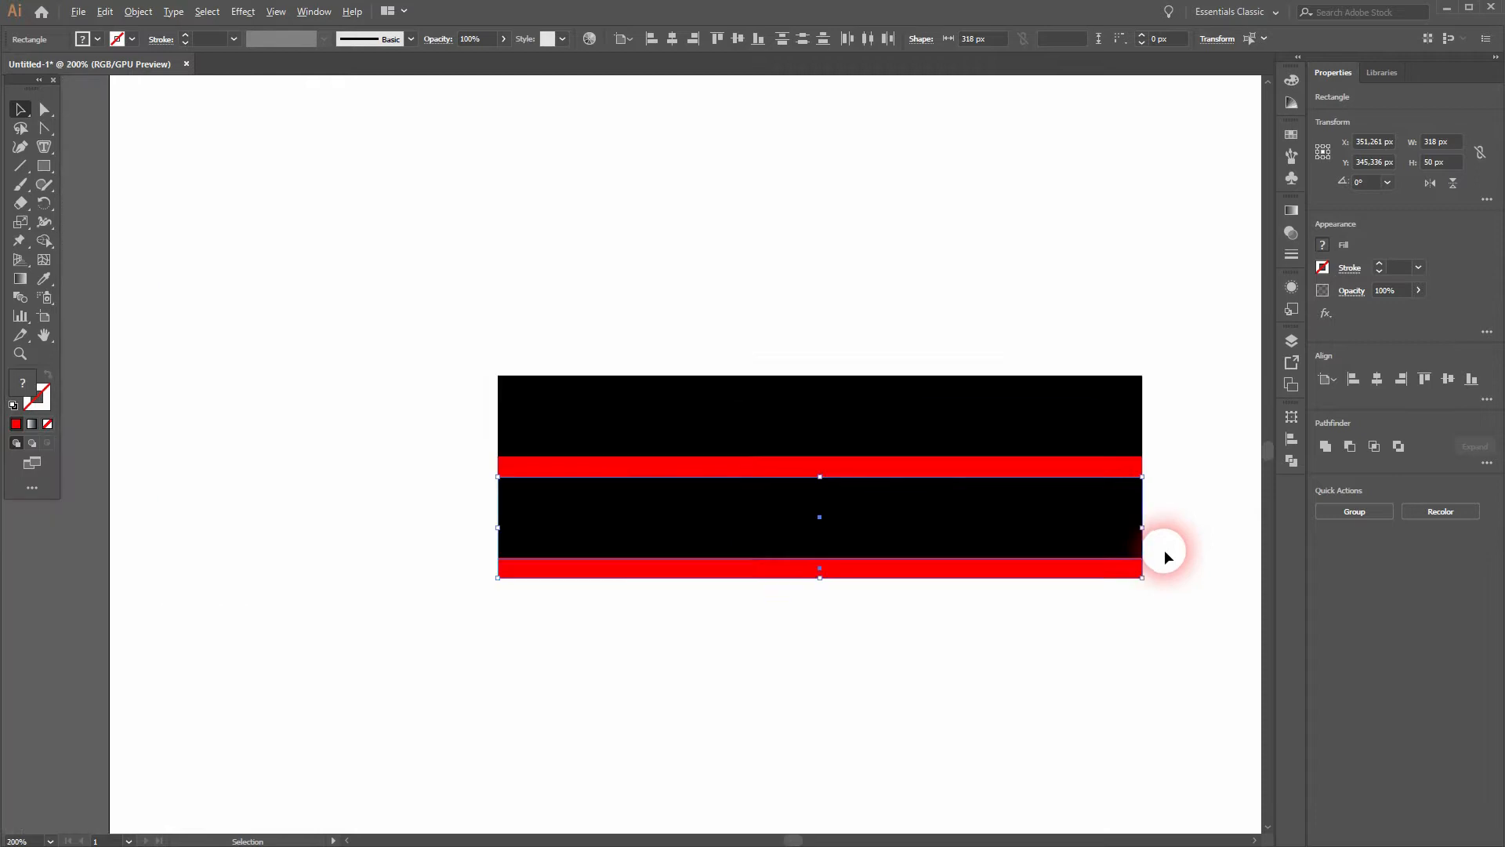
left_click_drag(1145, 682, 1030, 511)
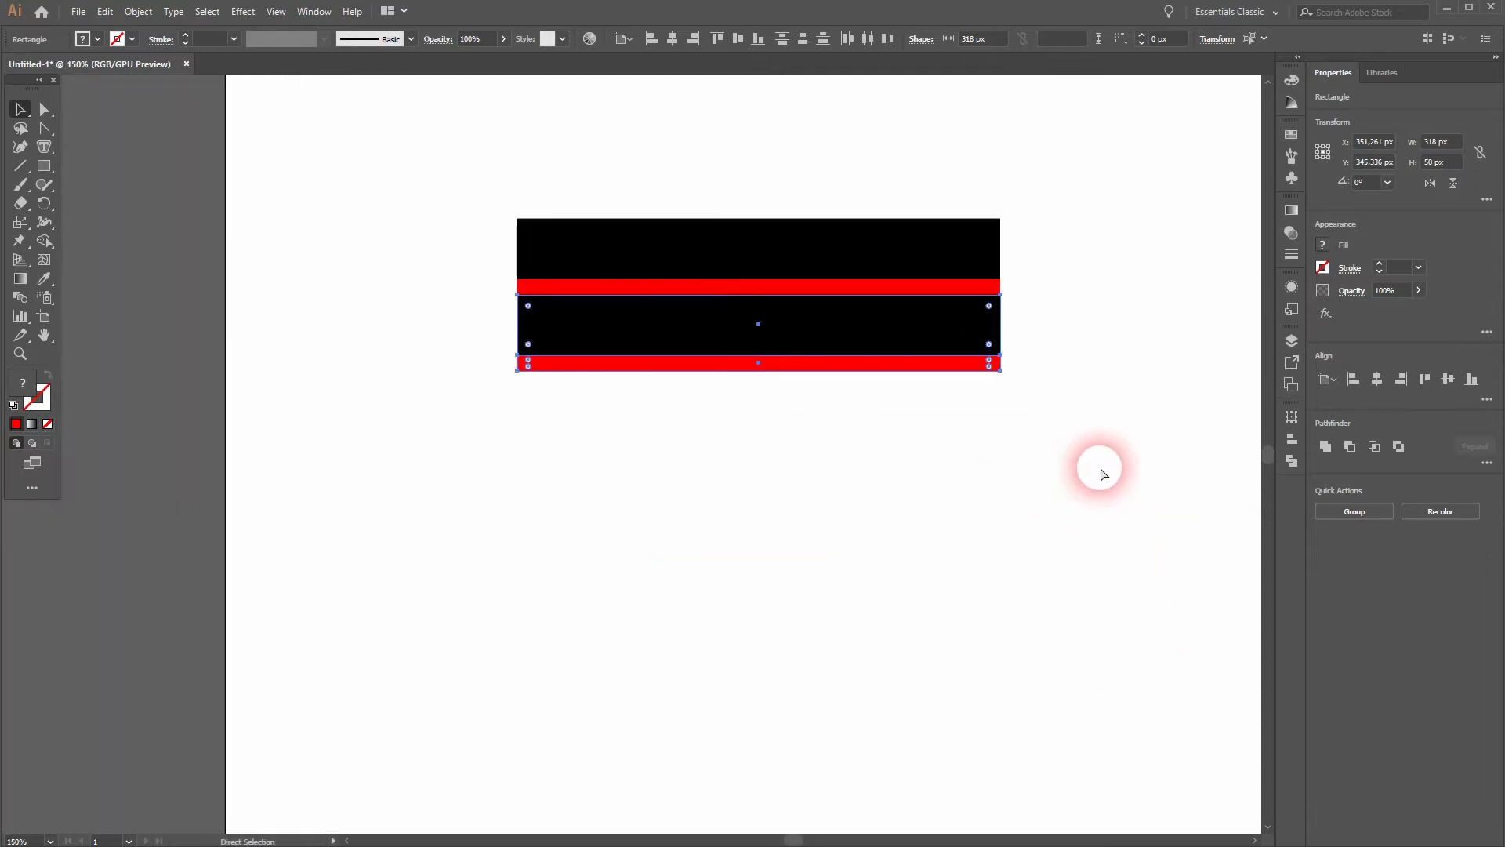
key("ctrl+d")
key("ctrl+d")
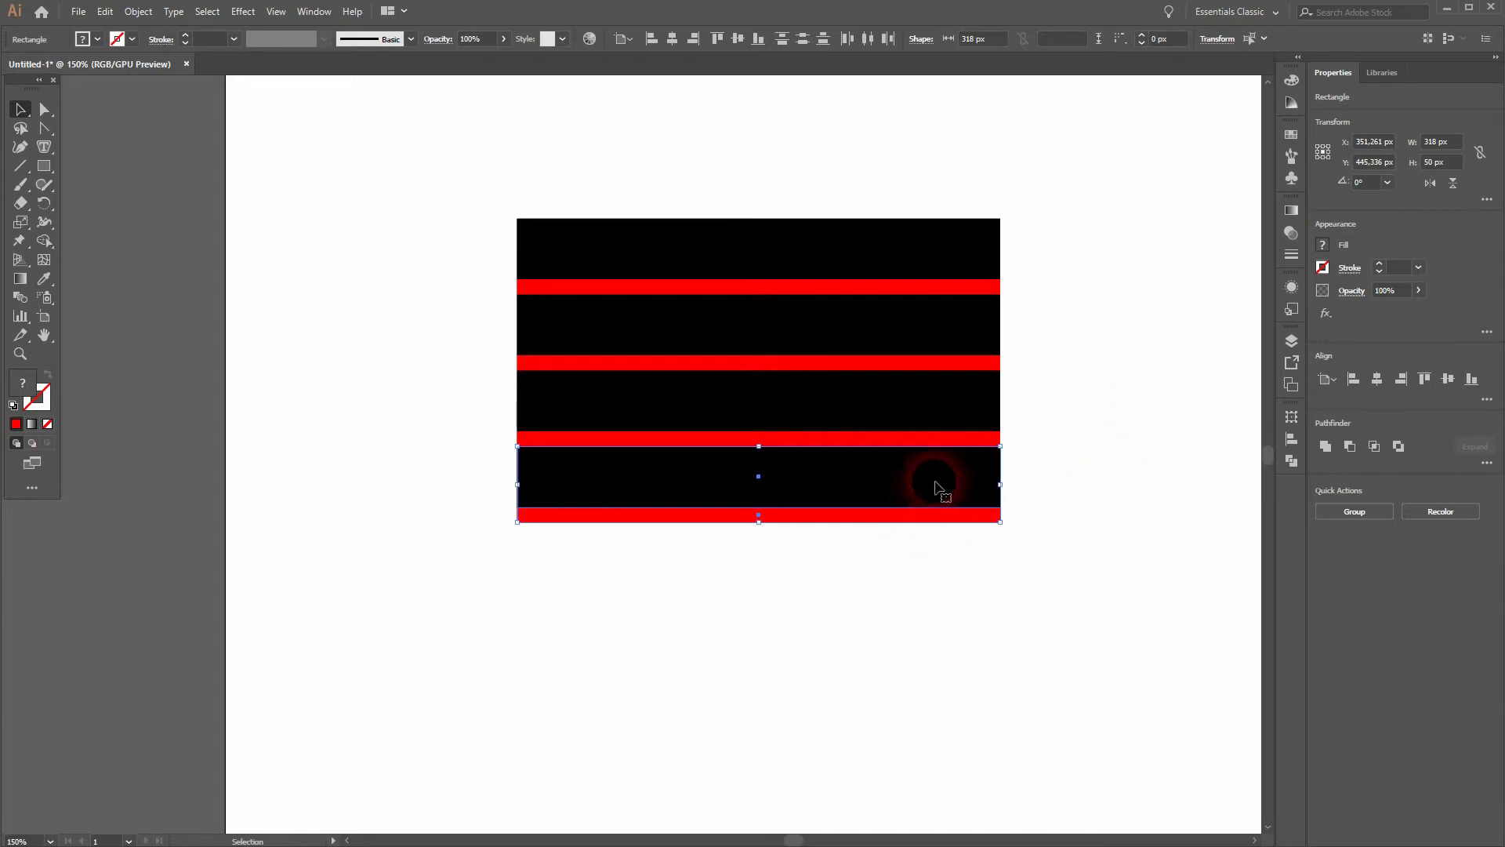
left_click_drag(1119, 431, 905, 480)
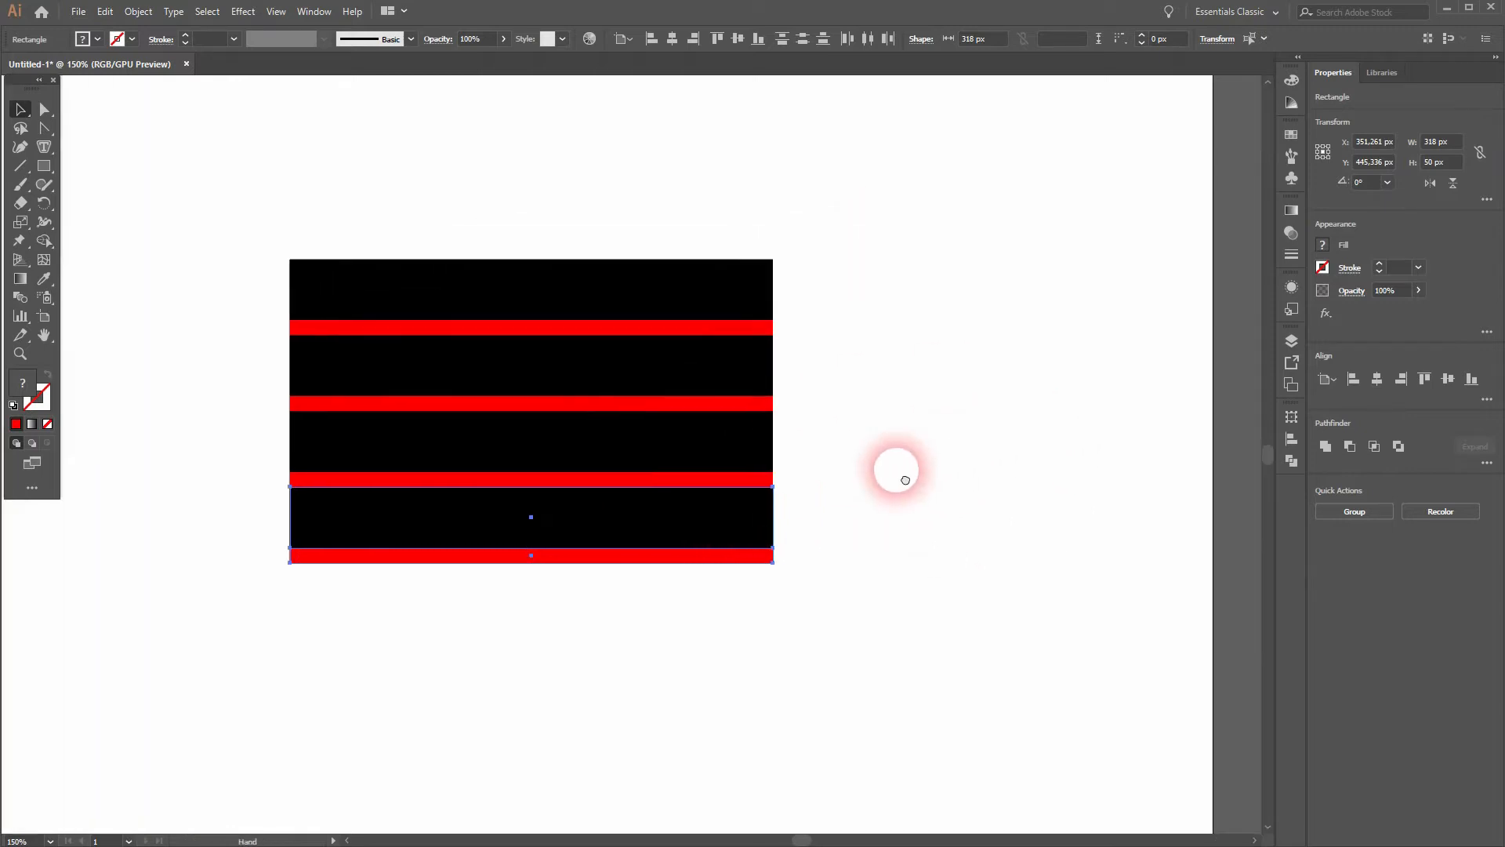
key("ctrl+d")
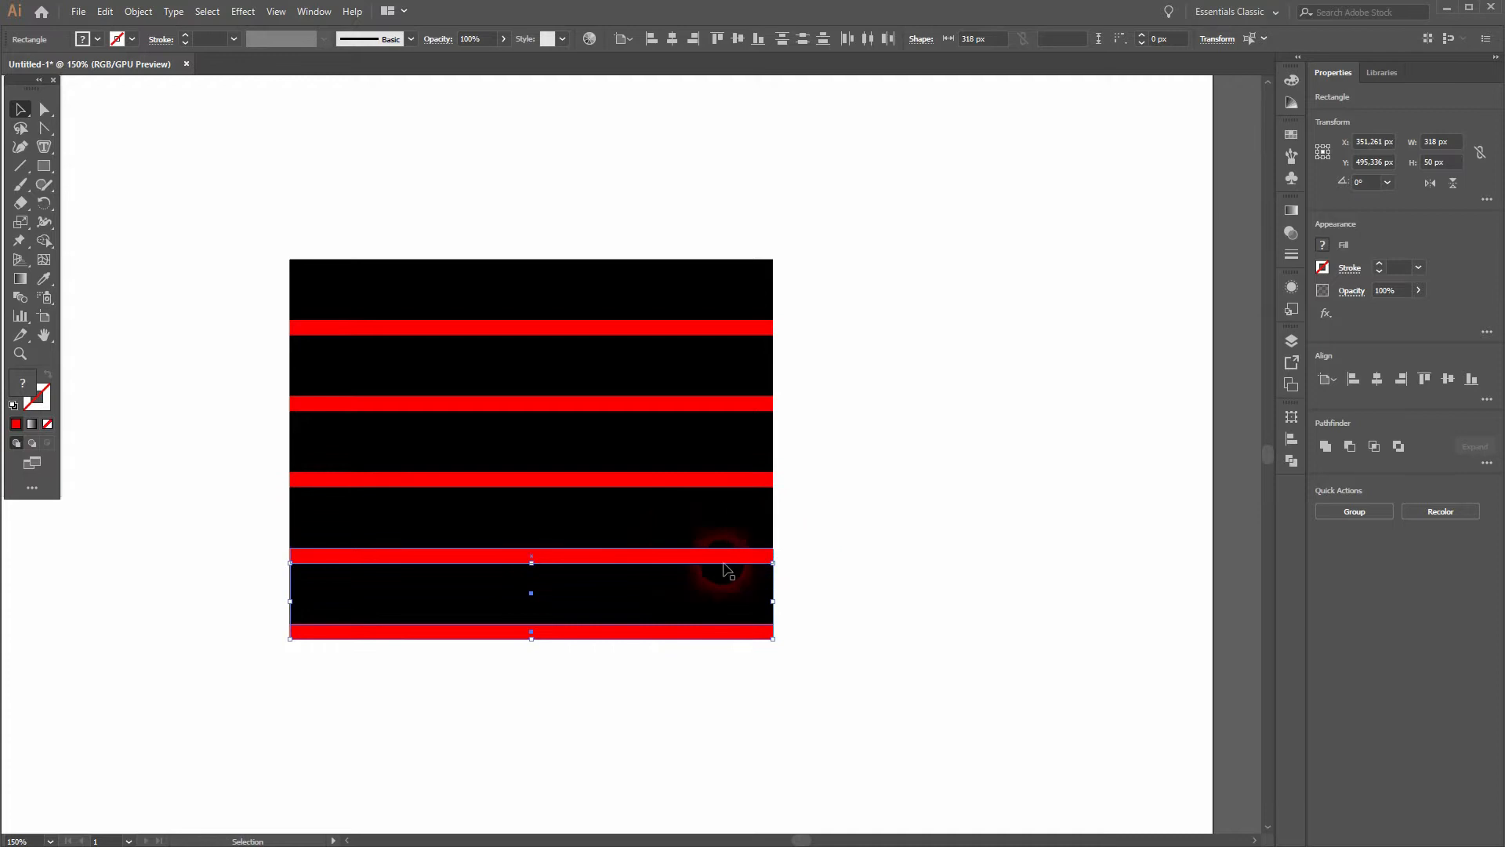
- Group all the stacked bars and duplicate the group horizontally to the right of the original
left_click_drag(359, 694, 662, 204)
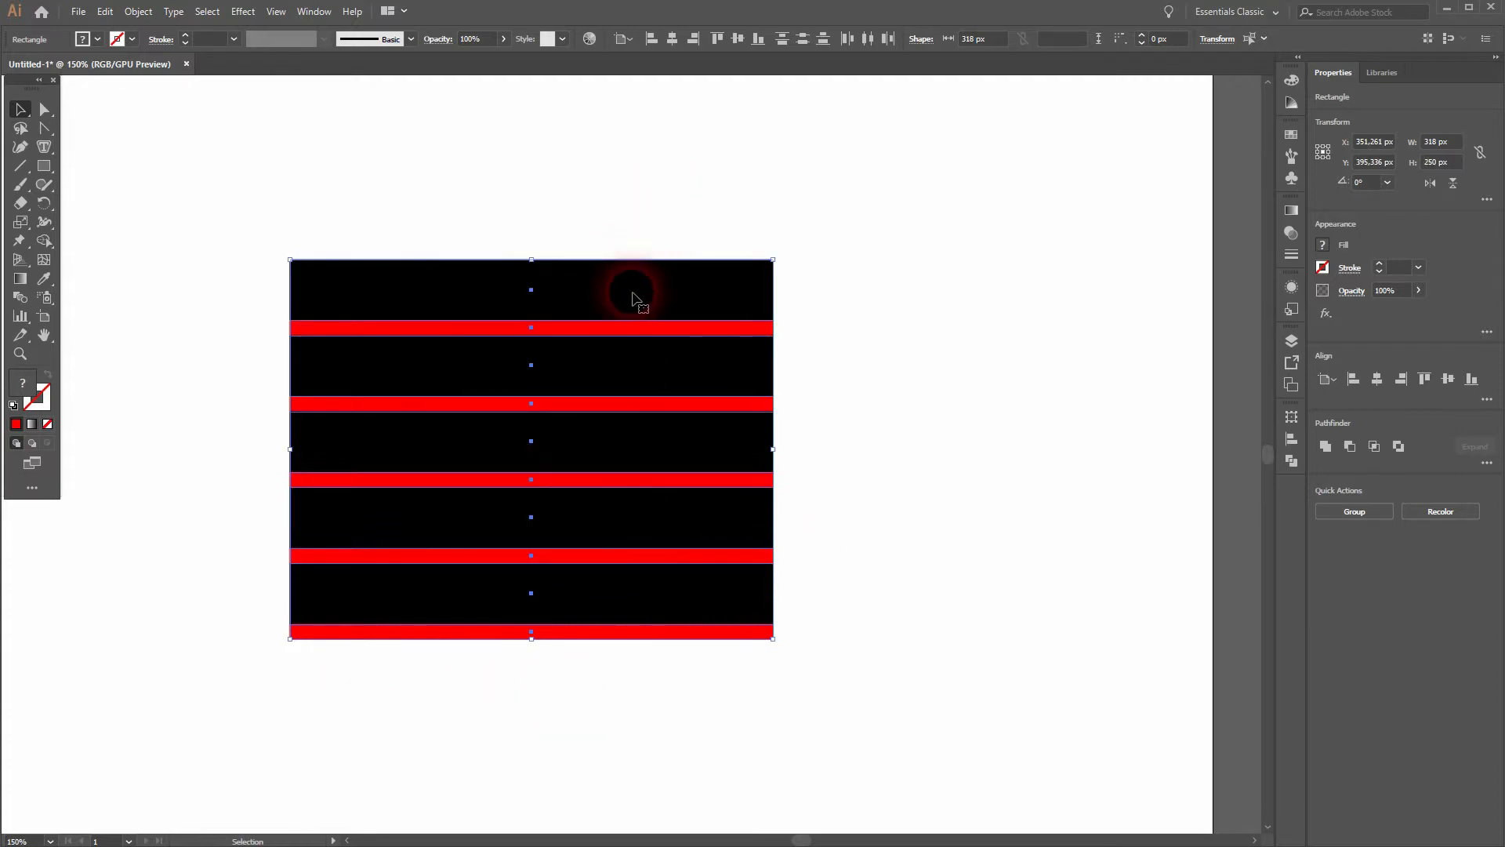
right_click(634, 297)
left_click(689, 389)
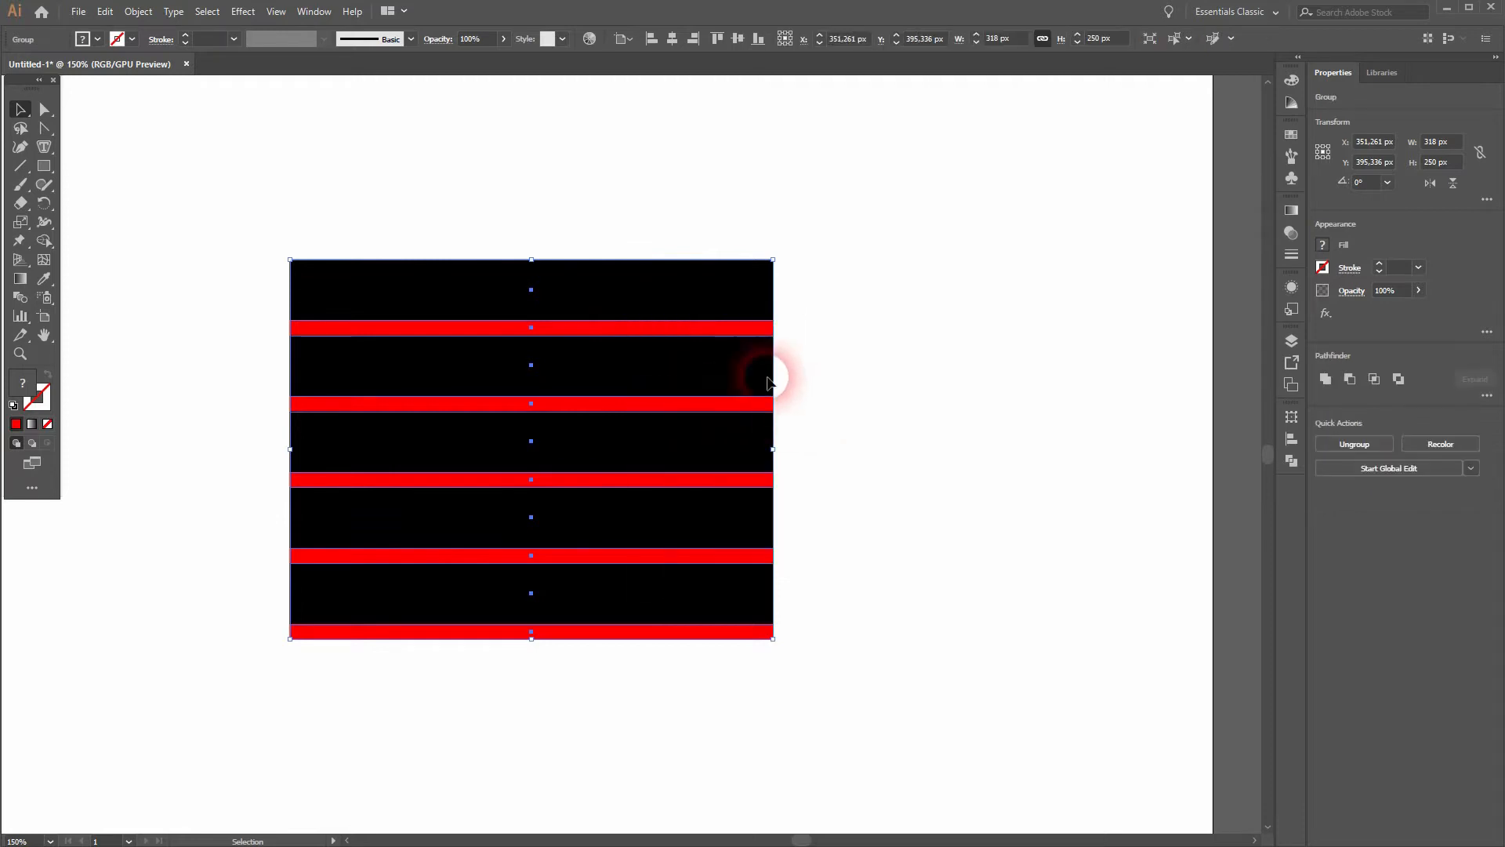
left_click_drag(608, 289, 1154, 298)
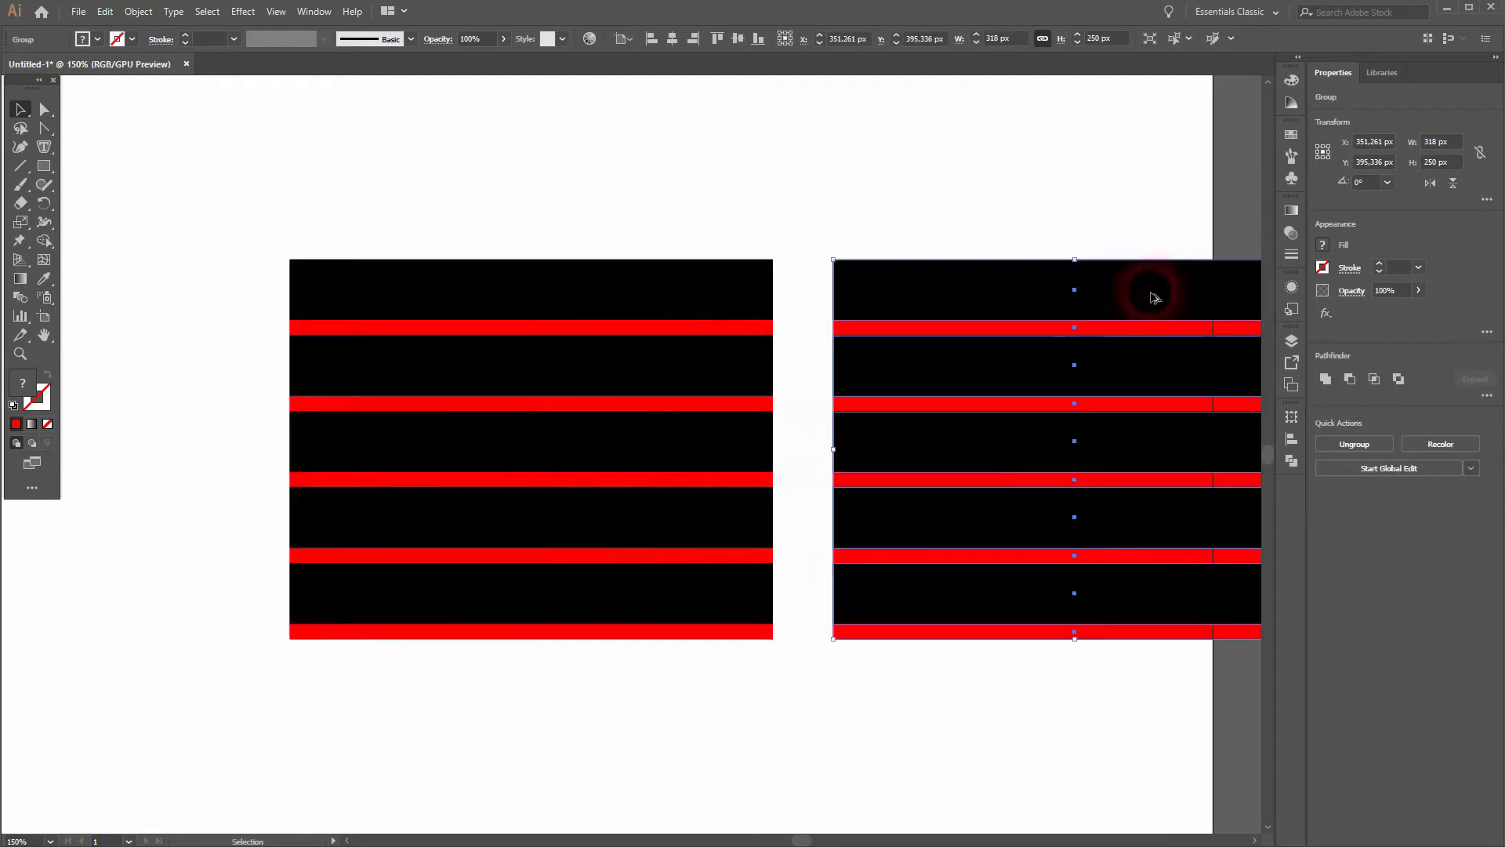
- Rotate the left bar group to 30° and the right bar group to 330°
left_click_drag(512, 649, 715, 220)
left_click(1387, 182)
left_click(1409, 212)
left_click_drag(936, 210, 1055, 671)
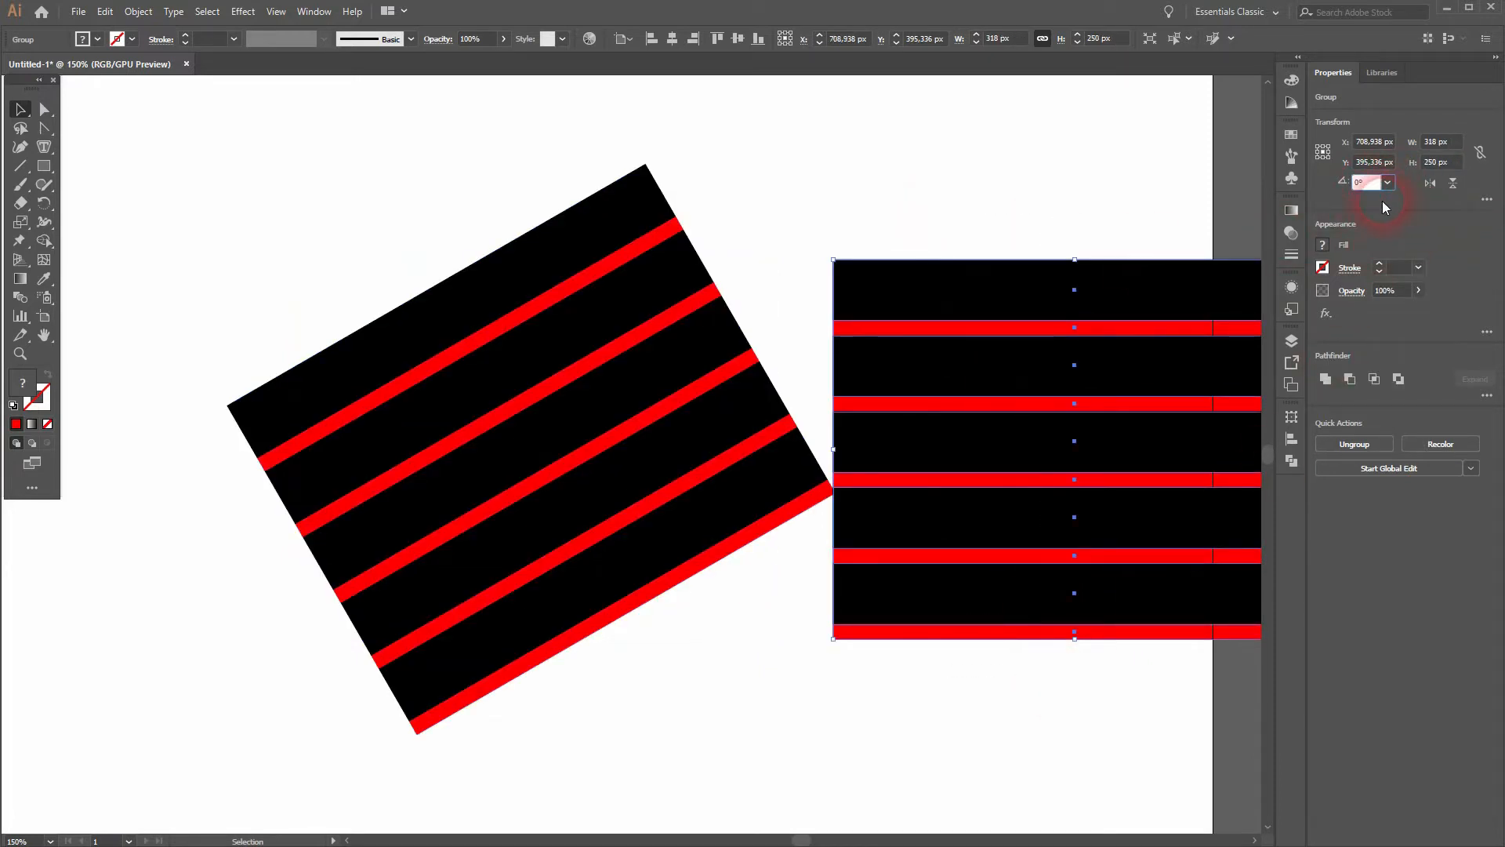
type("330")
key("Return")
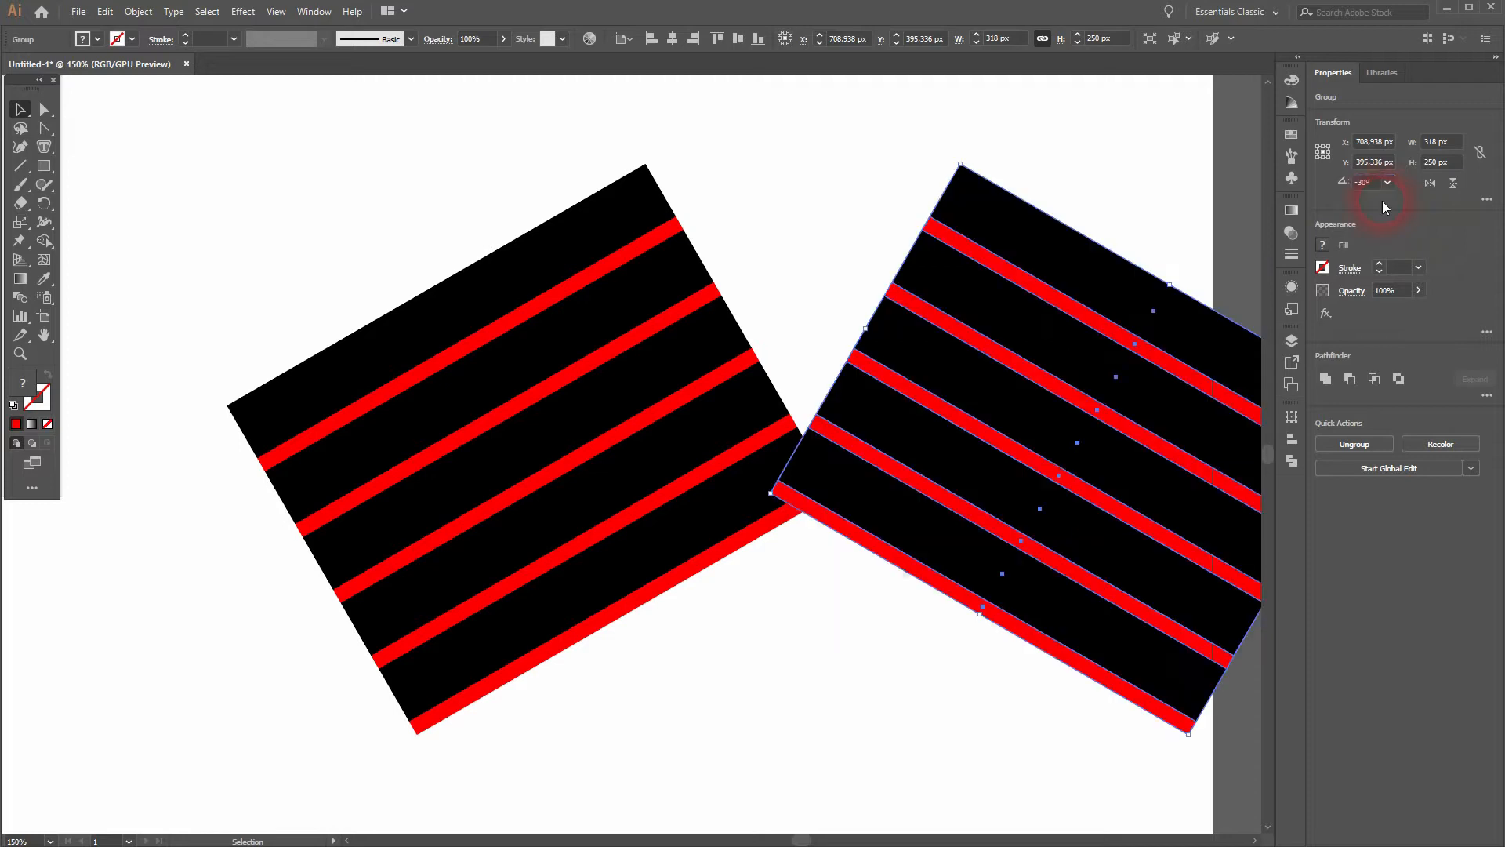
left_click(737, 656)
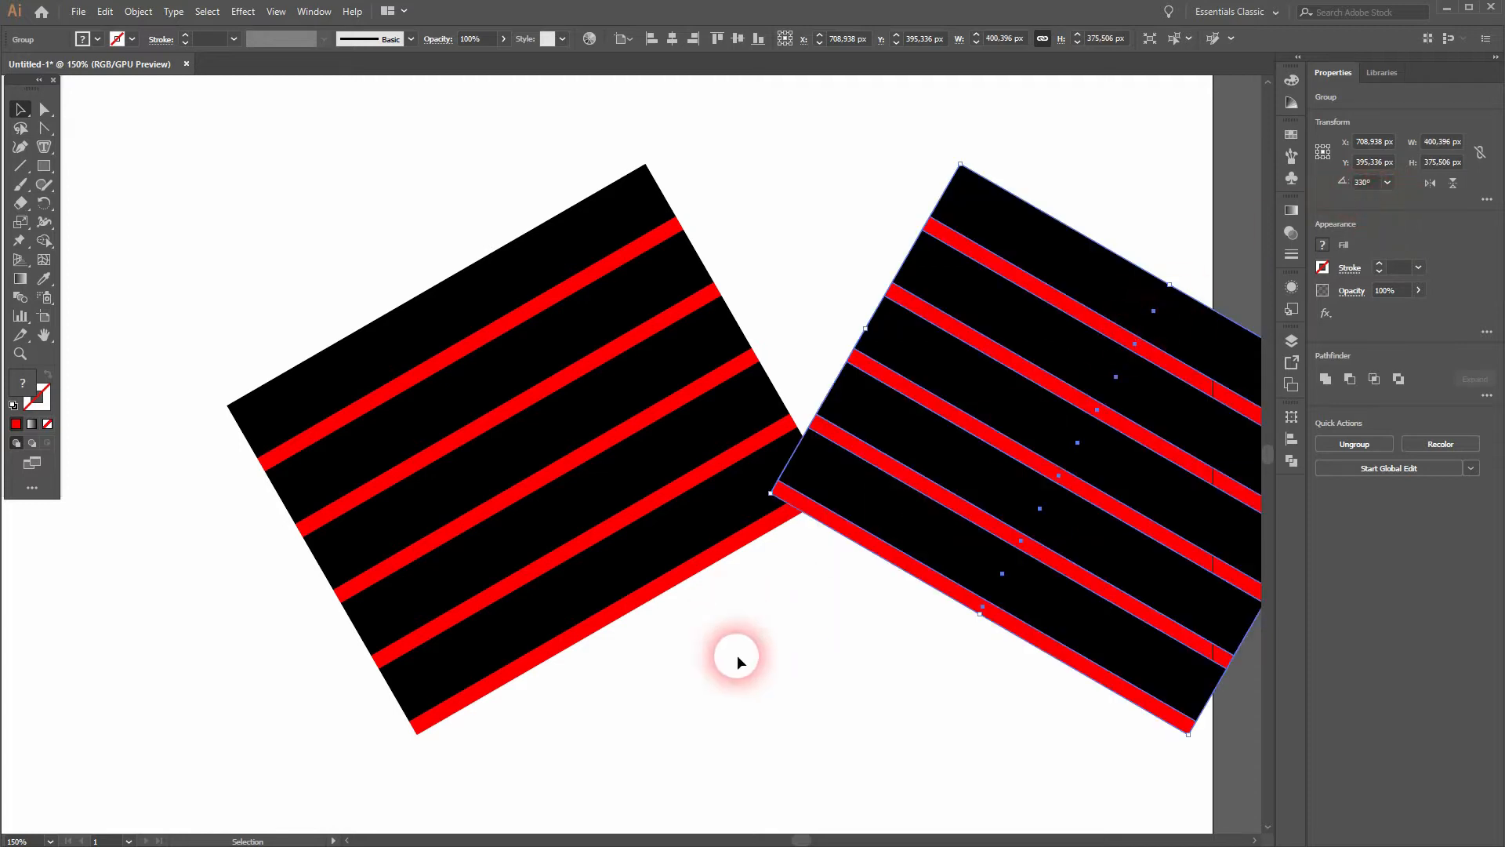
key("ctrl+1")
left_click(798, 659)
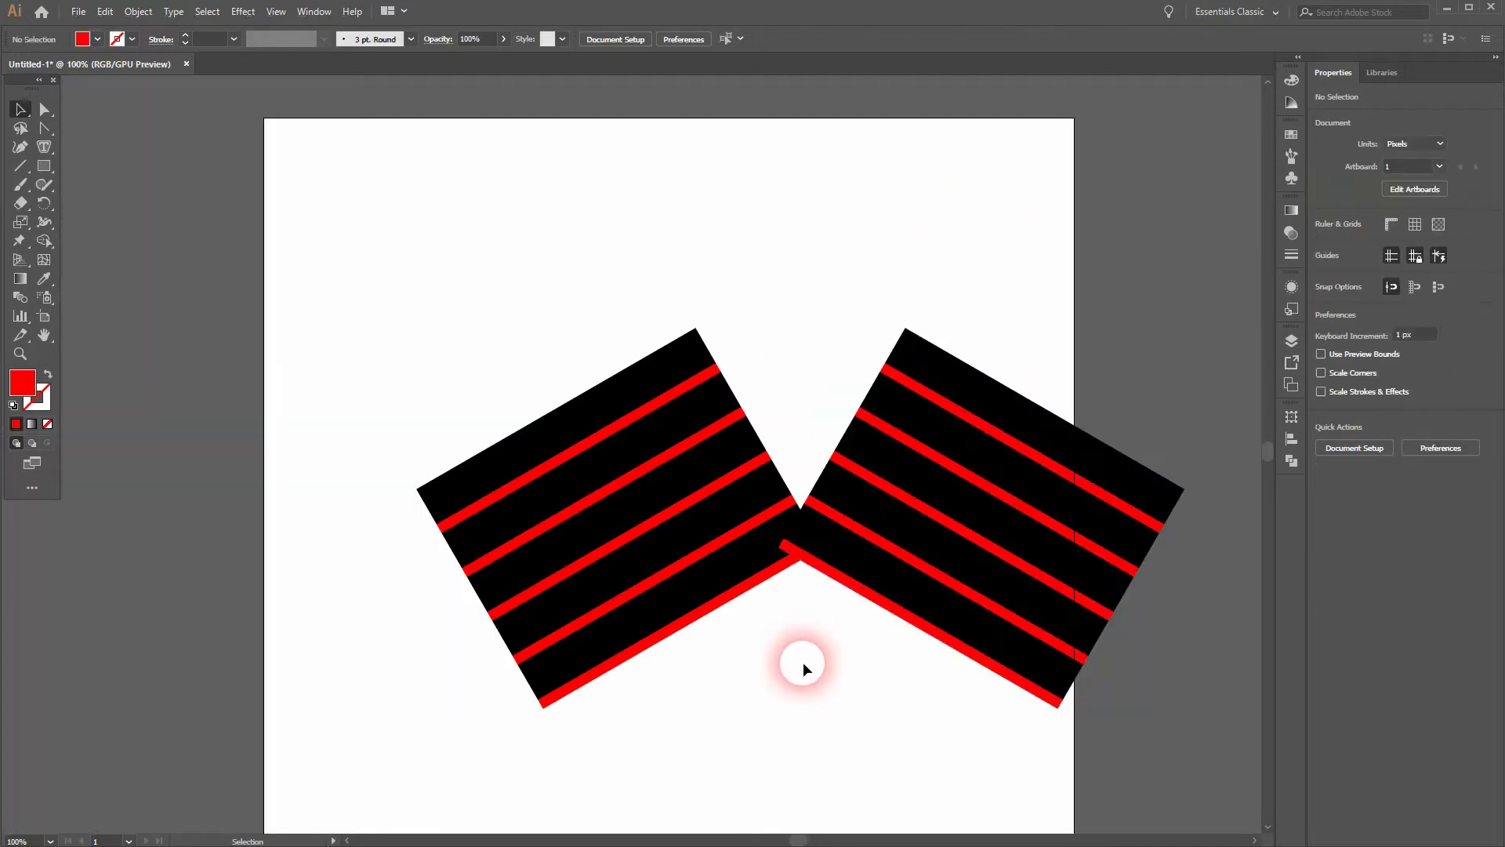
- Ungroup the left bar stack and place a copy of its lowest red bar in the empty area below it
left_click(731, 605)
right_click(731, 604)
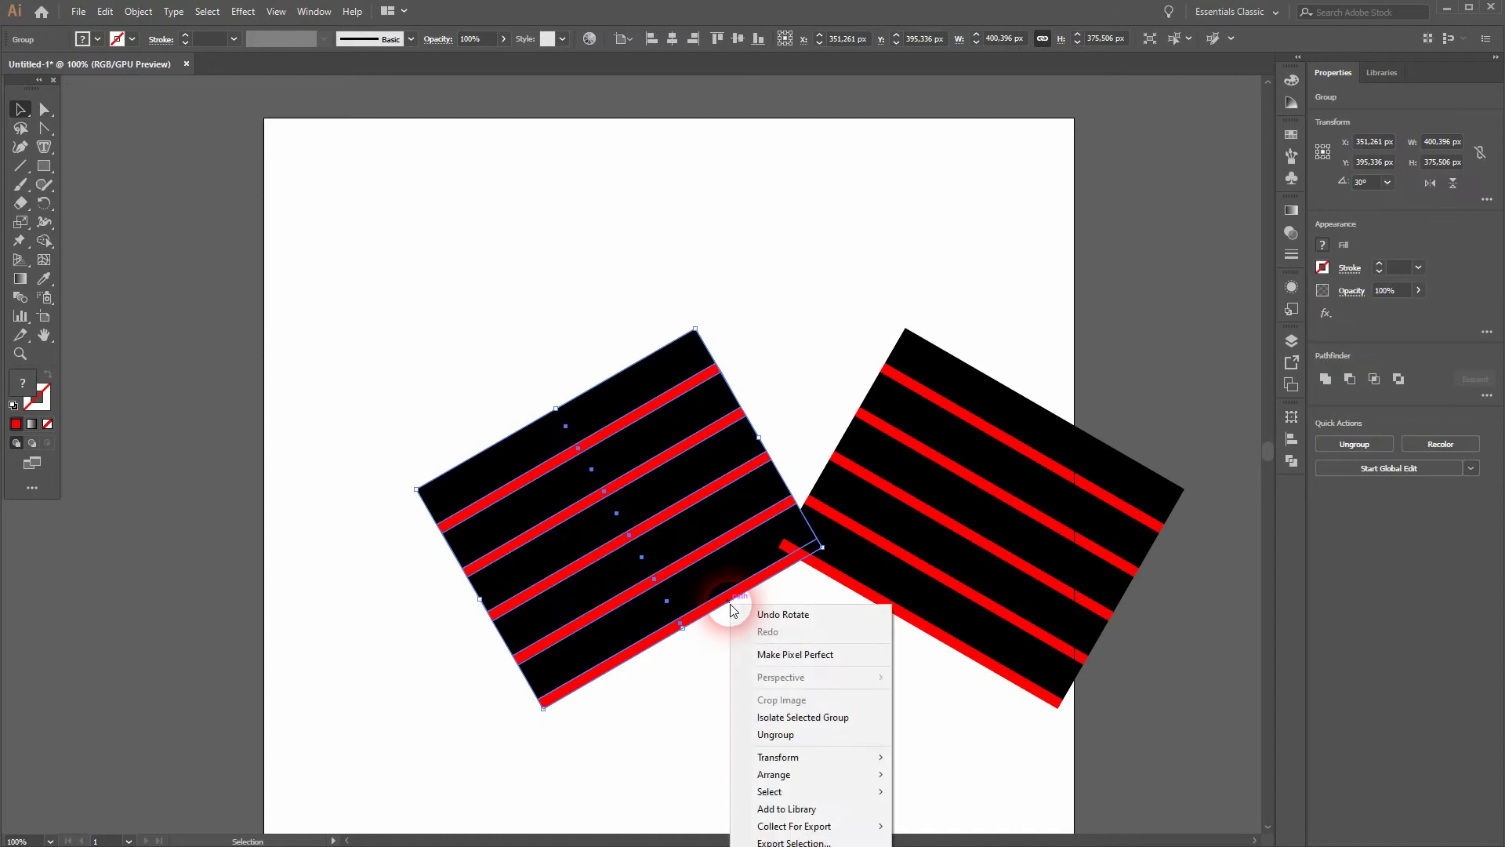
left_click(806, 735)
left_click(887, 695)
left_click_drag(726, 600, 754, 717)
- Group the bars of the left stack again
left_click(554, 396)
right_click(566, 416)
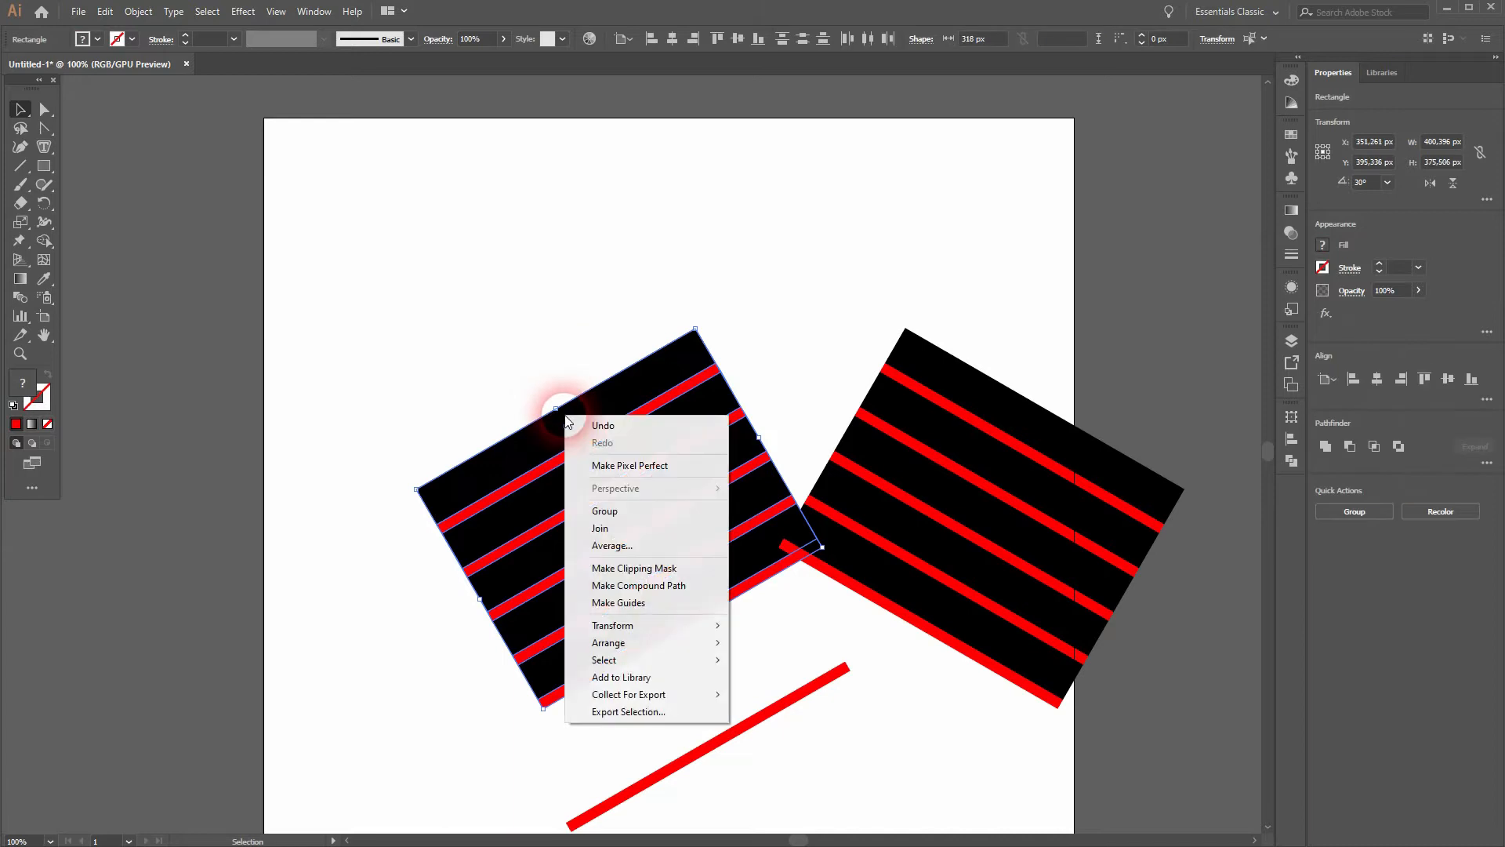
left_click(619, 510)
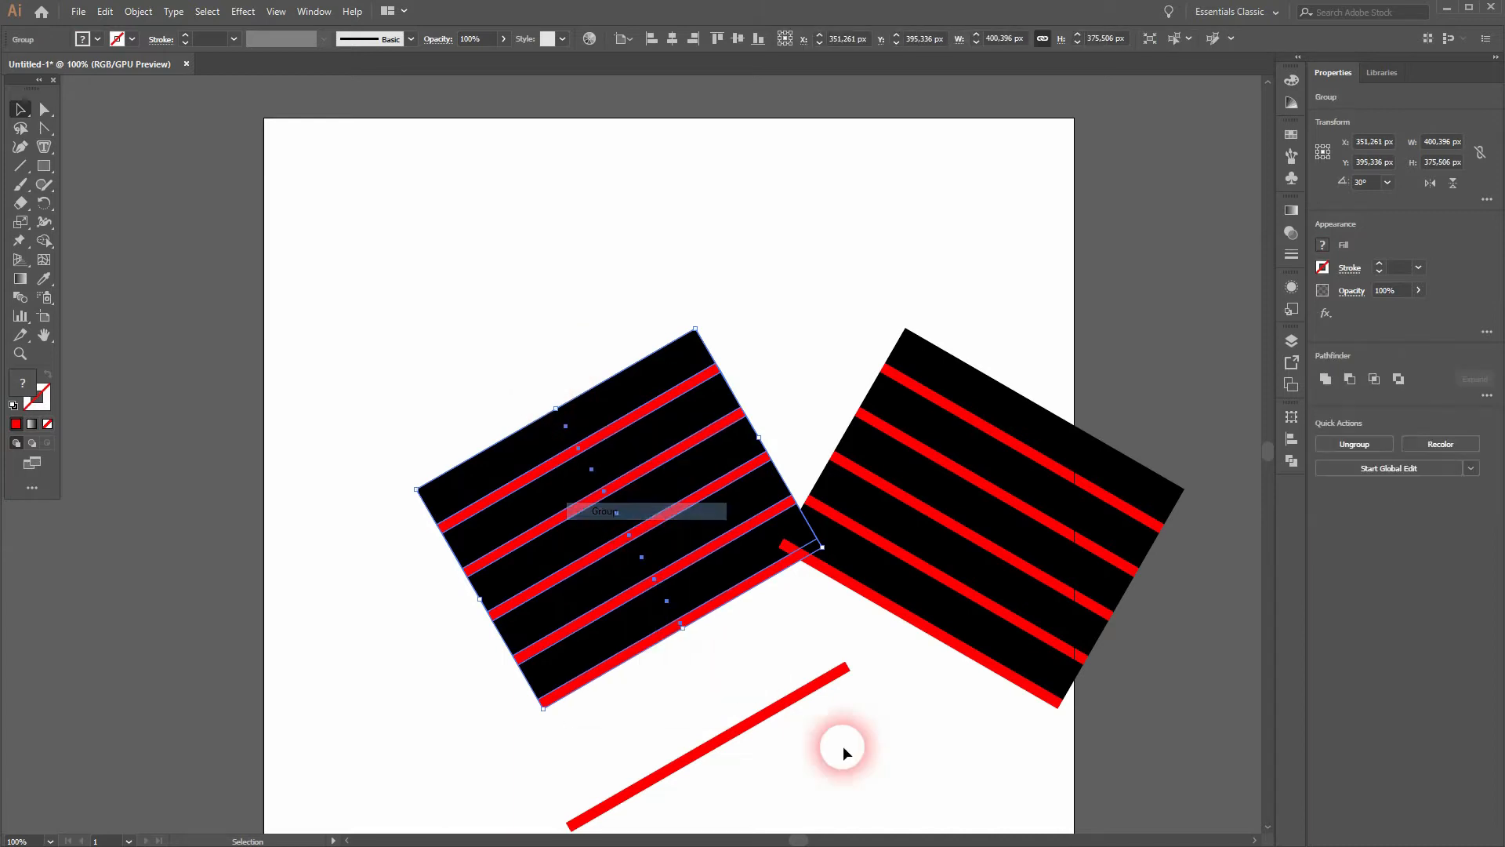
- Set the rotation of the separate red bar to 90° so that it stands vertically
left_click(796, 706)
left_click(1388, 183)
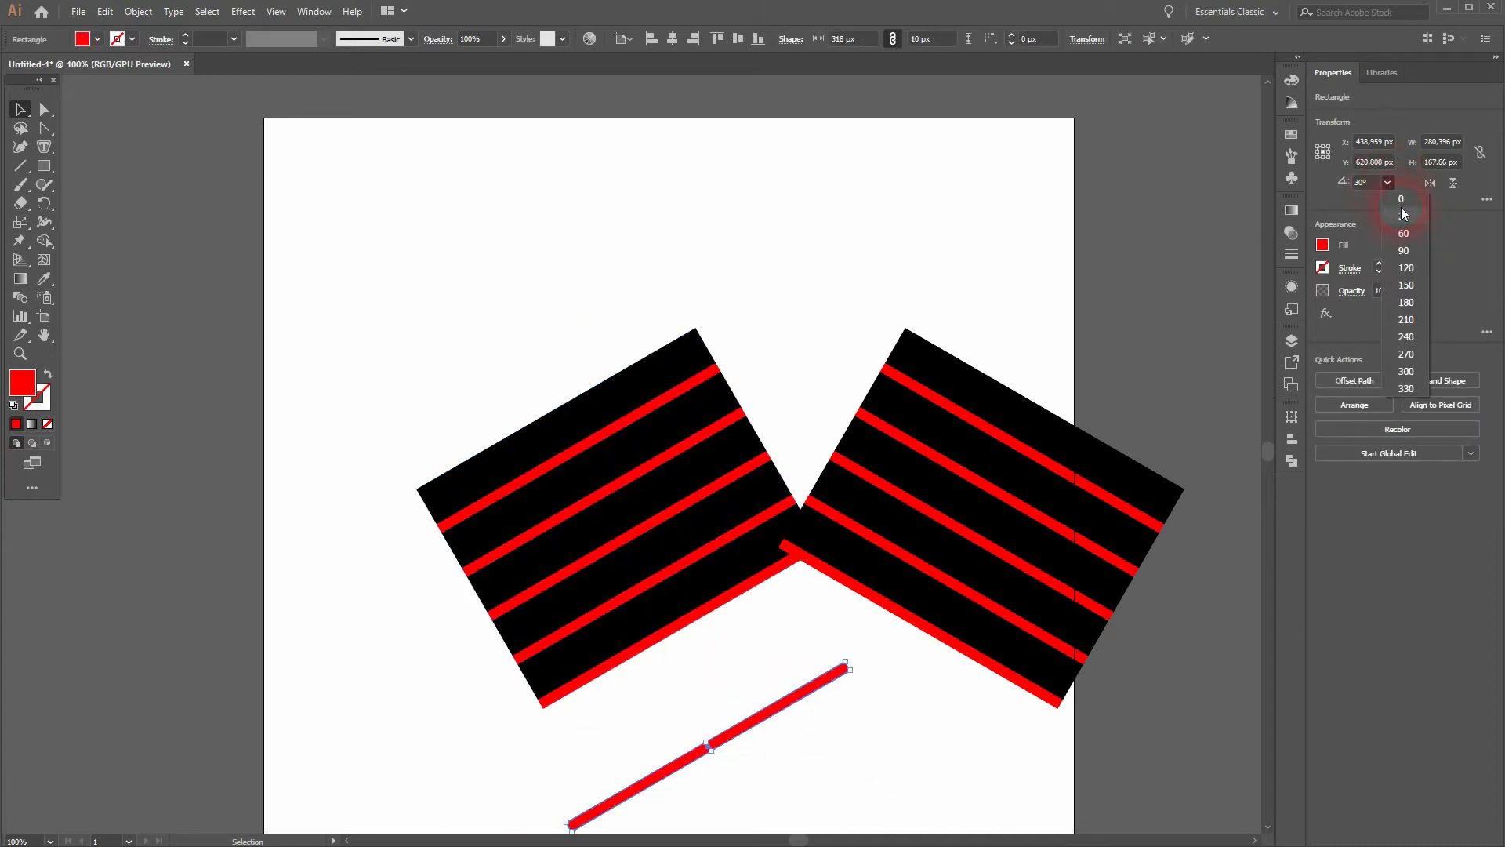
left_click(1416, 252)
left_click_drag(760, 726, 712, 572)
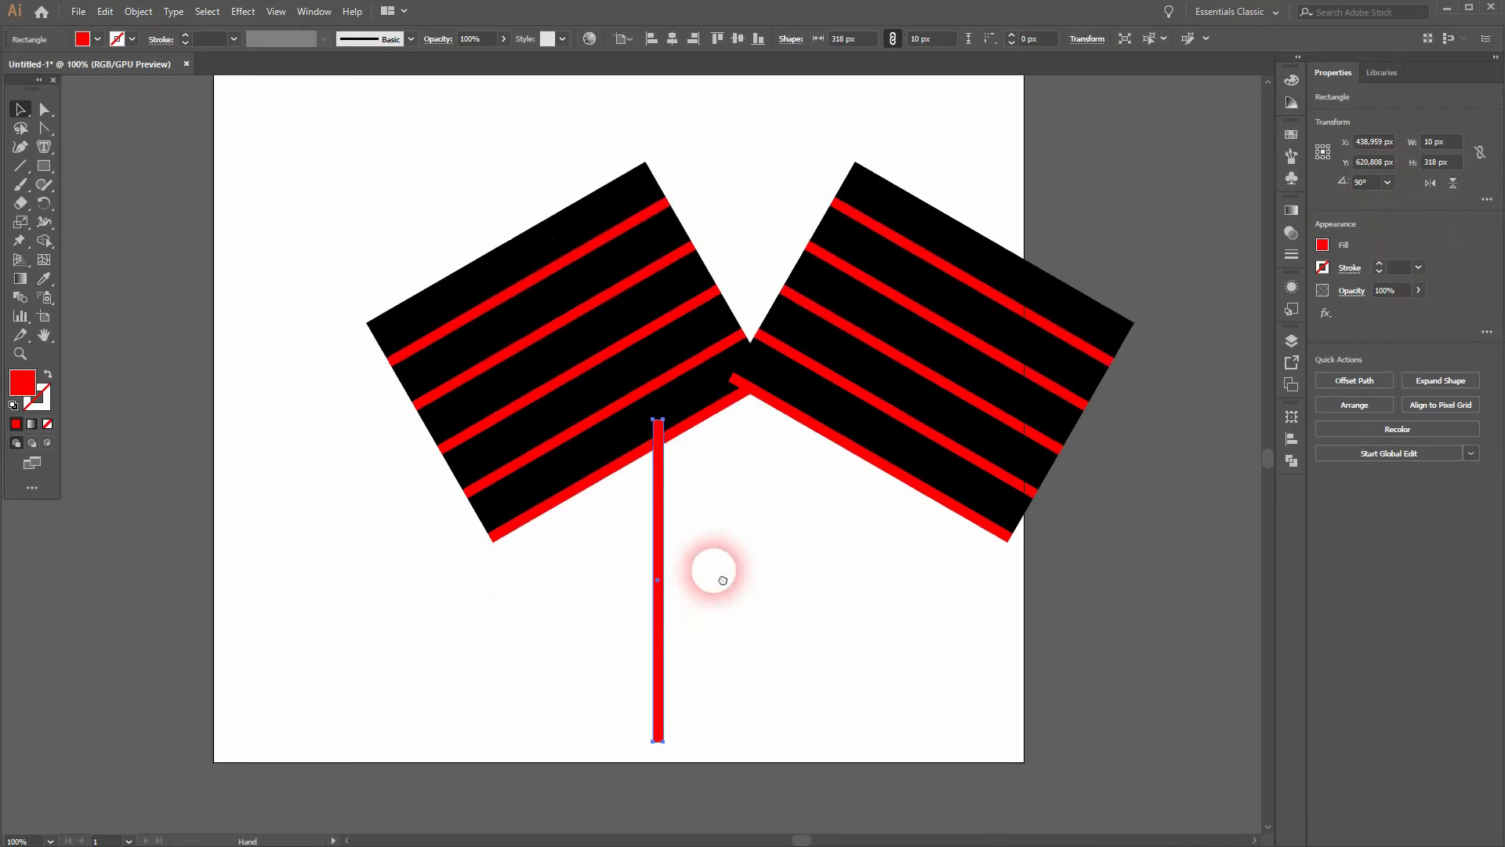
scroll(661, 627, "up", 1)
- Move the vertical red bar beneath the point where the two stacks meet and lengthen it to about 590 px
left_click_drag(652, 453, 748, 511)
scroll(758, 408, "up", 3)
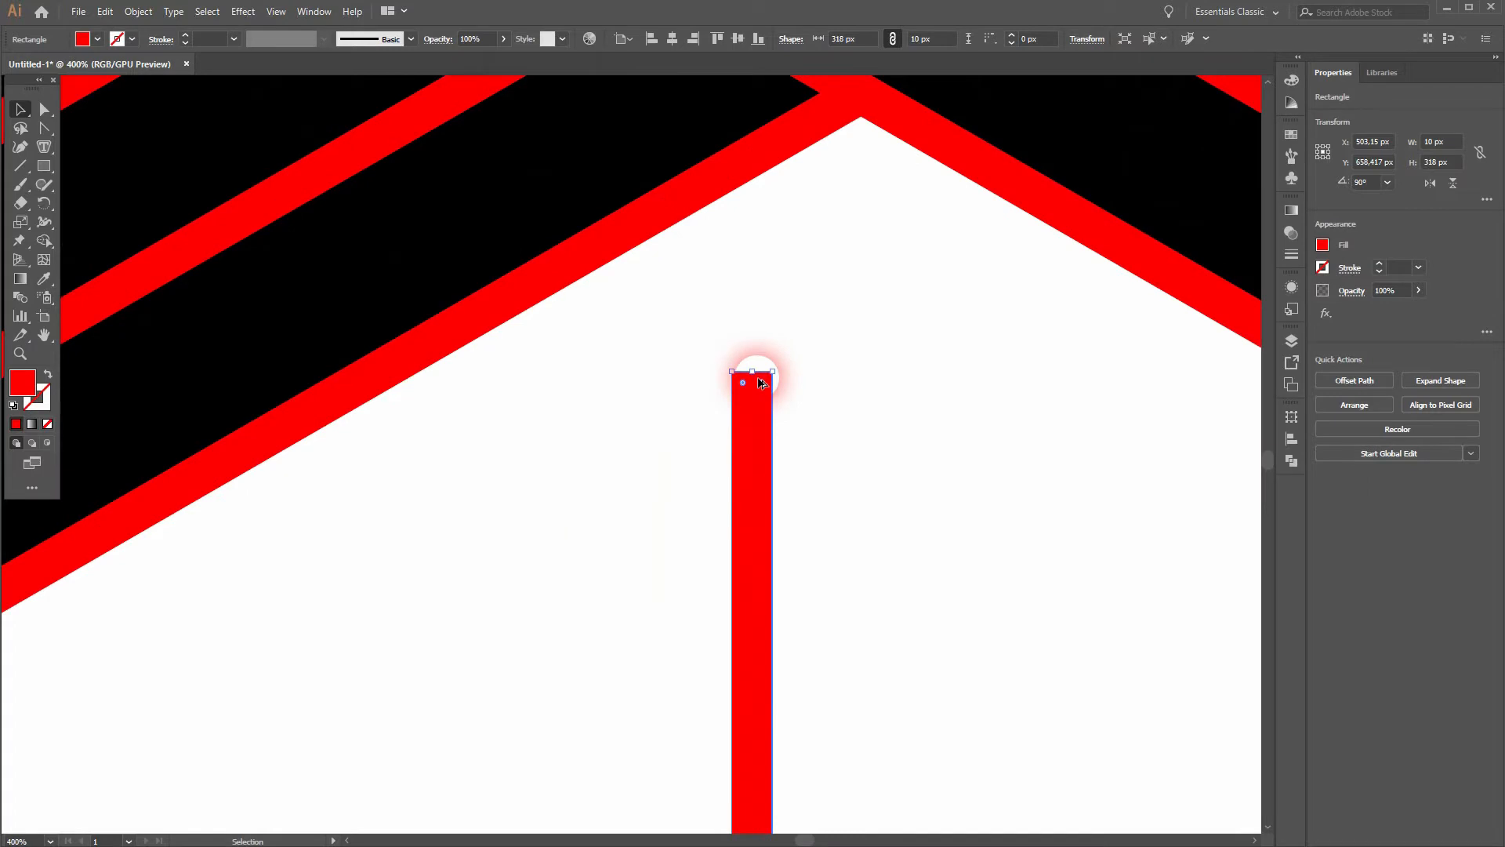
left_click_drag(760, 380, 751, 4)
key("ctrl+0")
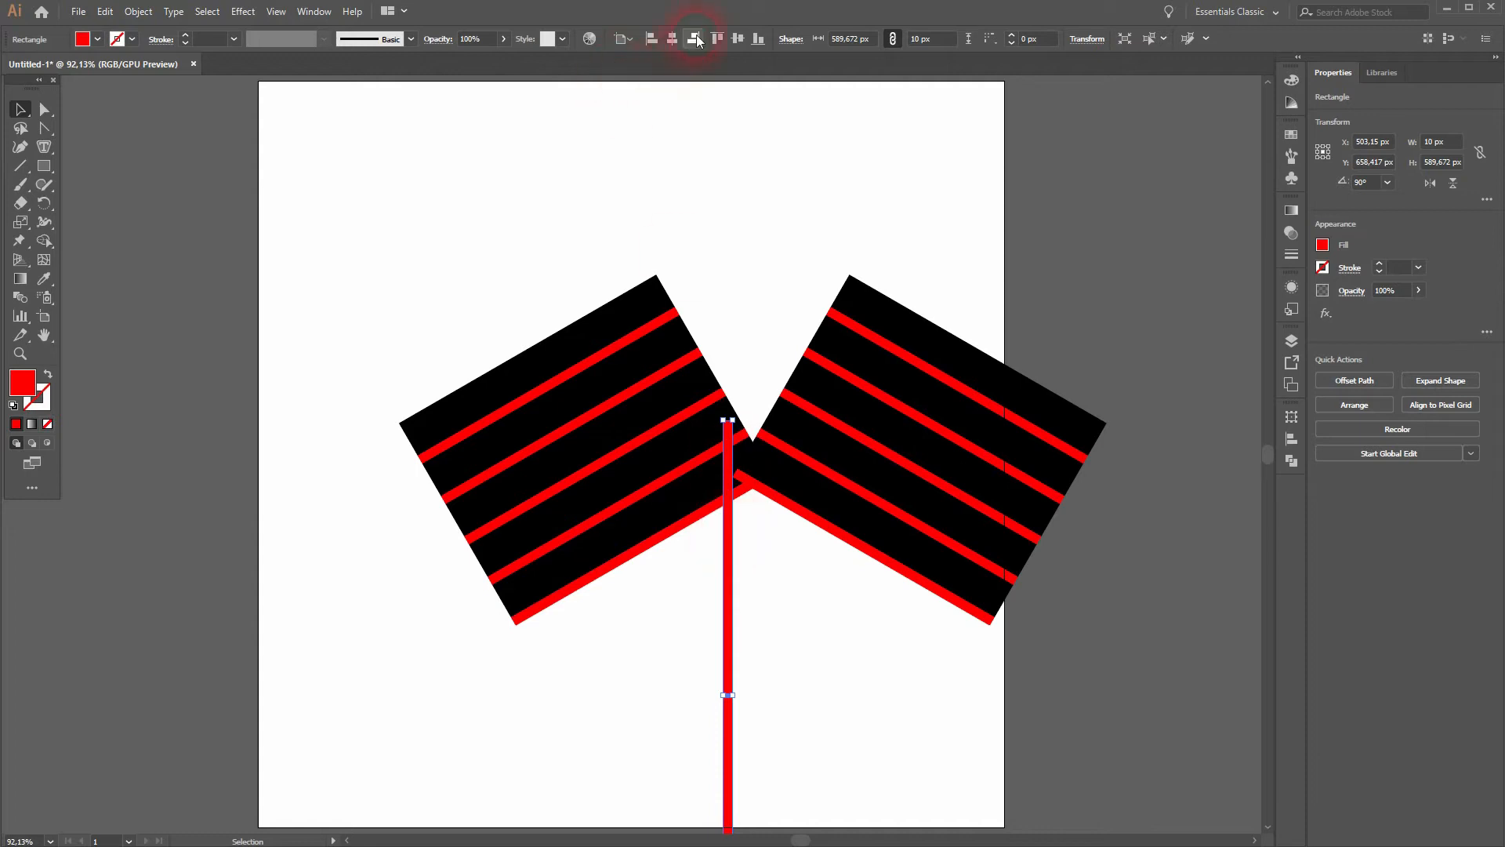
- Center the vertical red bar horizontally and vertically on the artboard
left_click(674, 40)
left_click(740, 40)
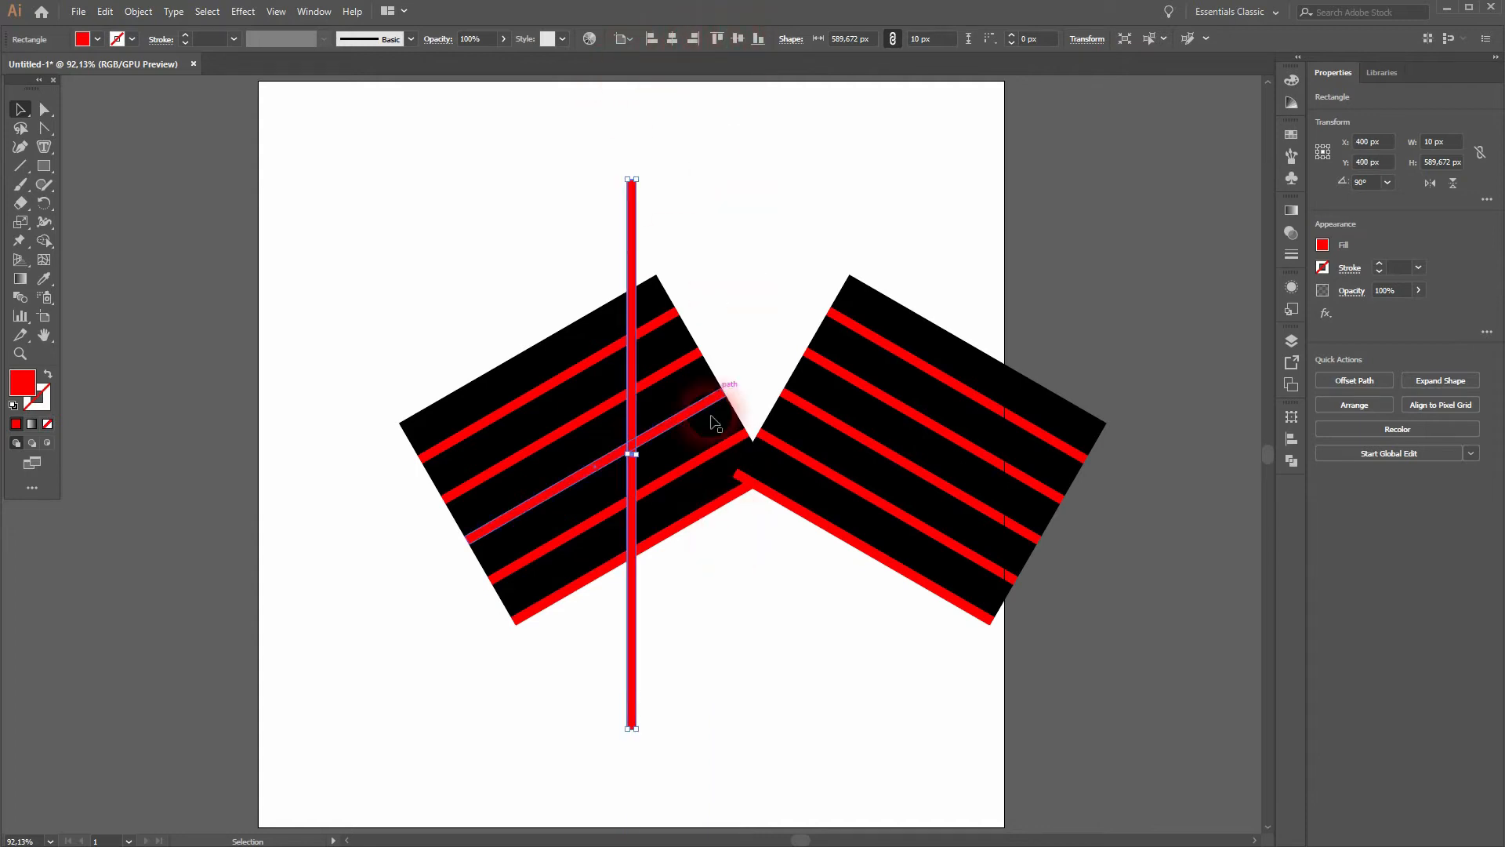
left_click(718, 624)
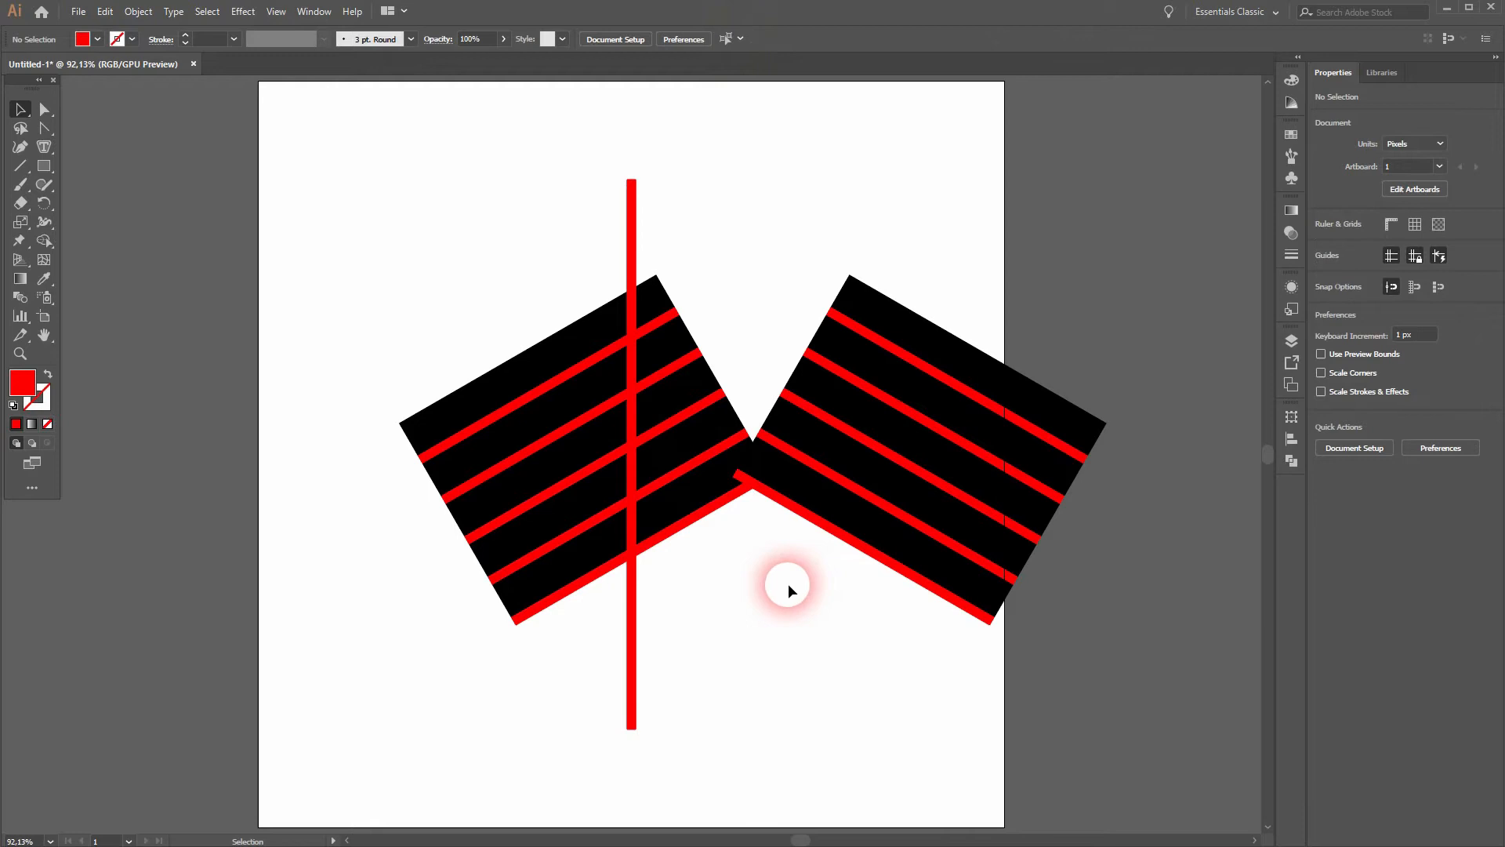
- Align both rotated stacks and the vertical red bar to the same vertical center
left_click_drag(351, 642, 1061, 282)
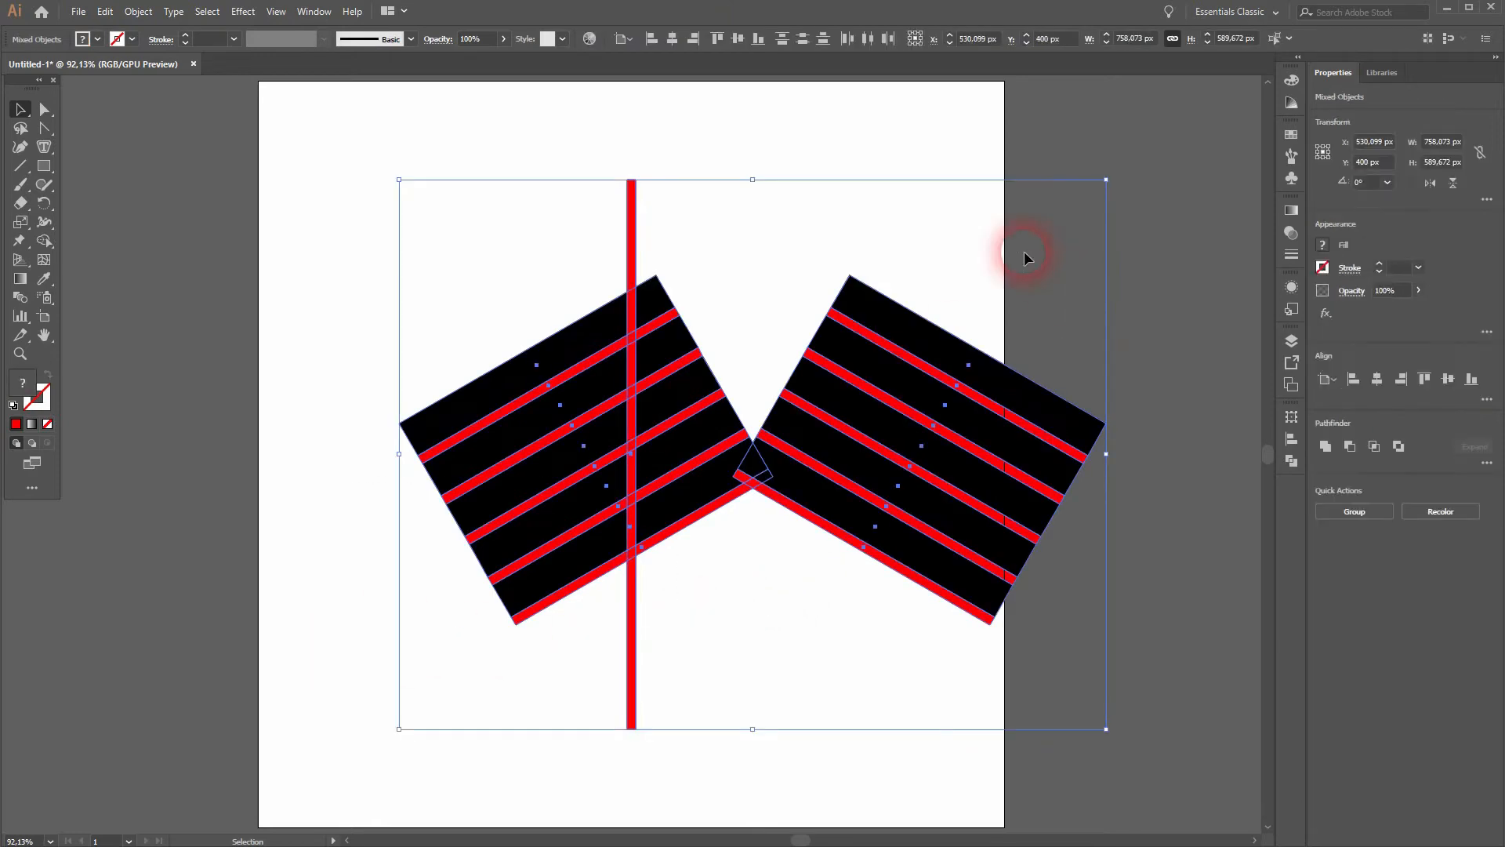
left_click(739, 39)
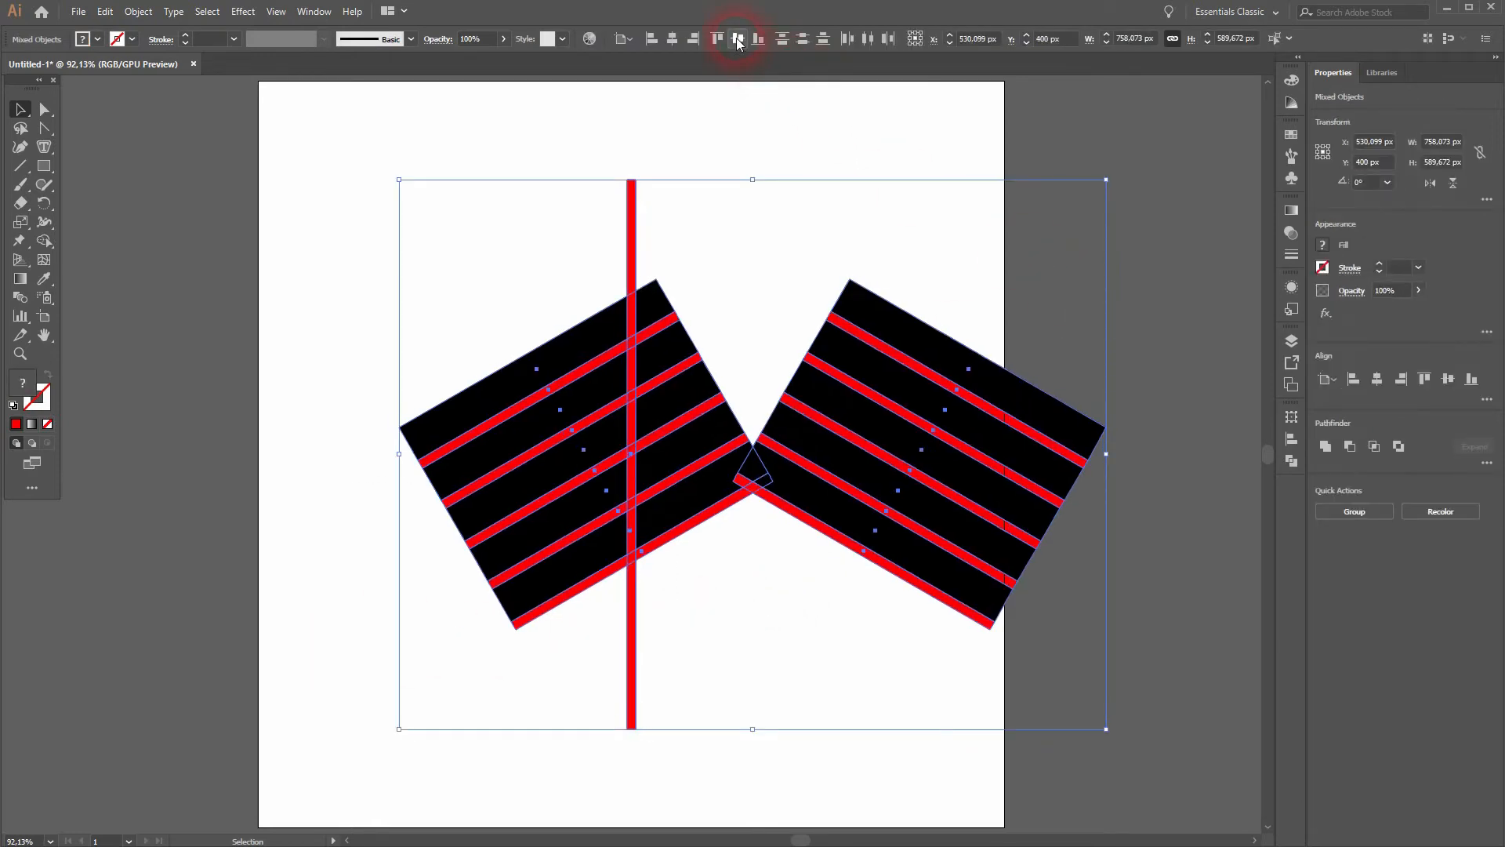
- Try to align both rotated stacks and the vertical red bar to the same horizontal center
left_click(677, 39)
key("a")
key("ctrl+z")
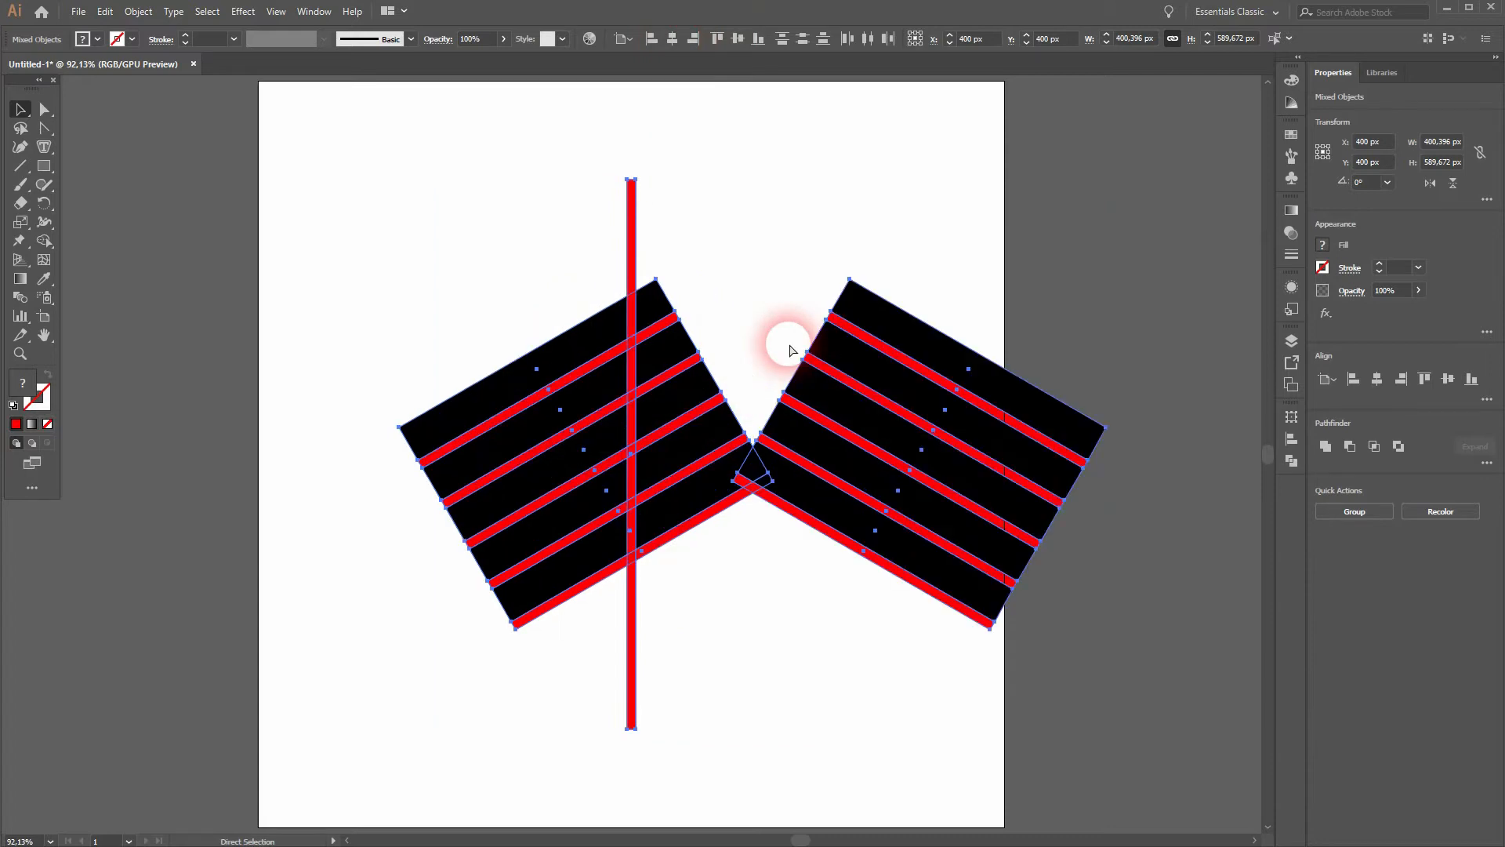
key("v")
left_click(375, 266)
- Move the left stack so its upper corner meets the vertical bar's left edge, and center it vertically on the artboard
left_click(592, 384)
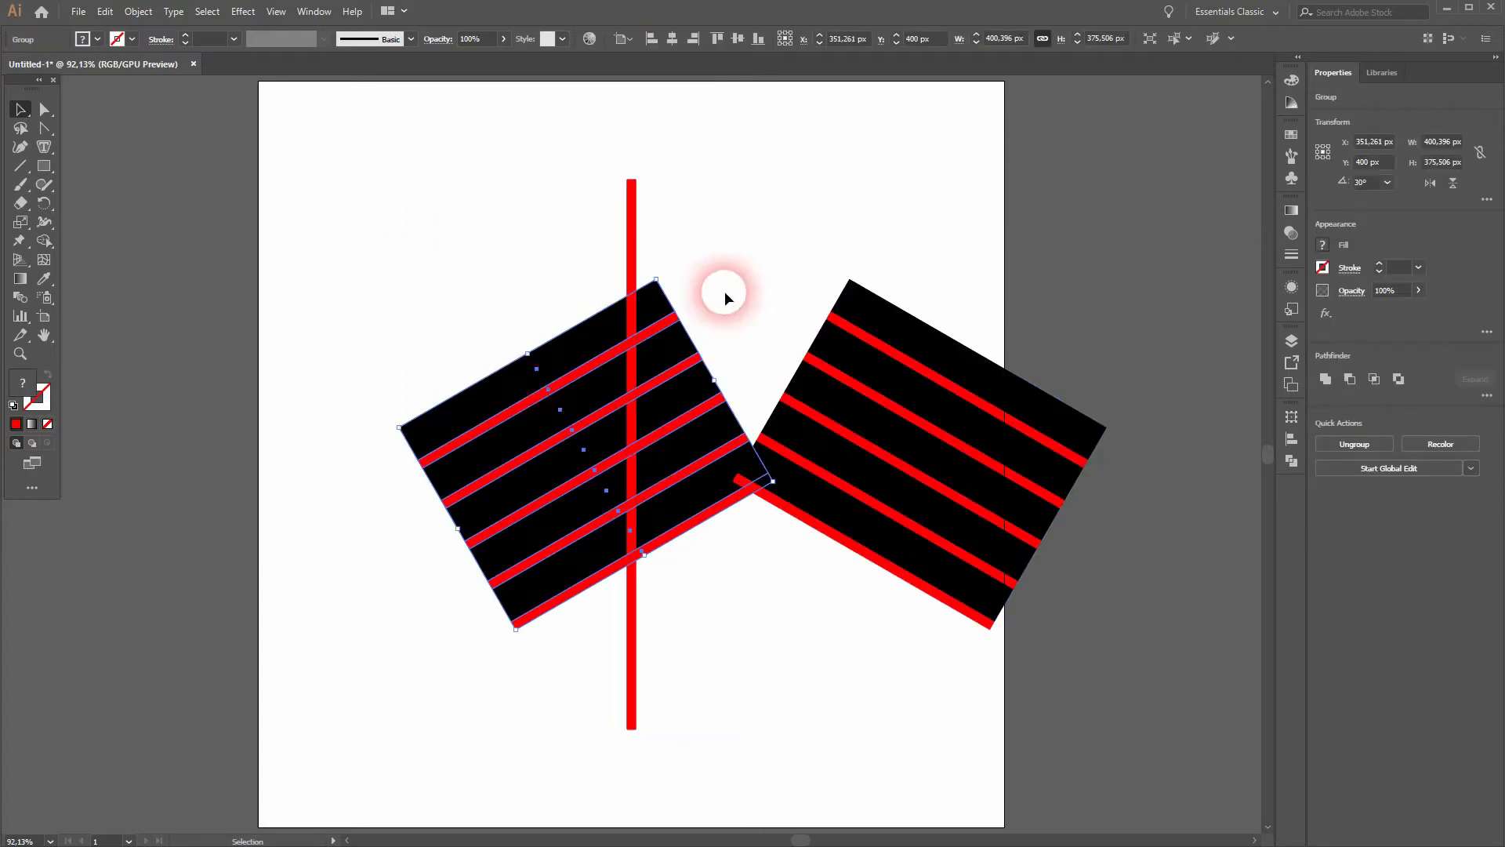
scroll(648, 266, "up", 2)
scroll(684, 281, "up", 3)
key("a")
left_click_drag(664, 265, 541, 291)
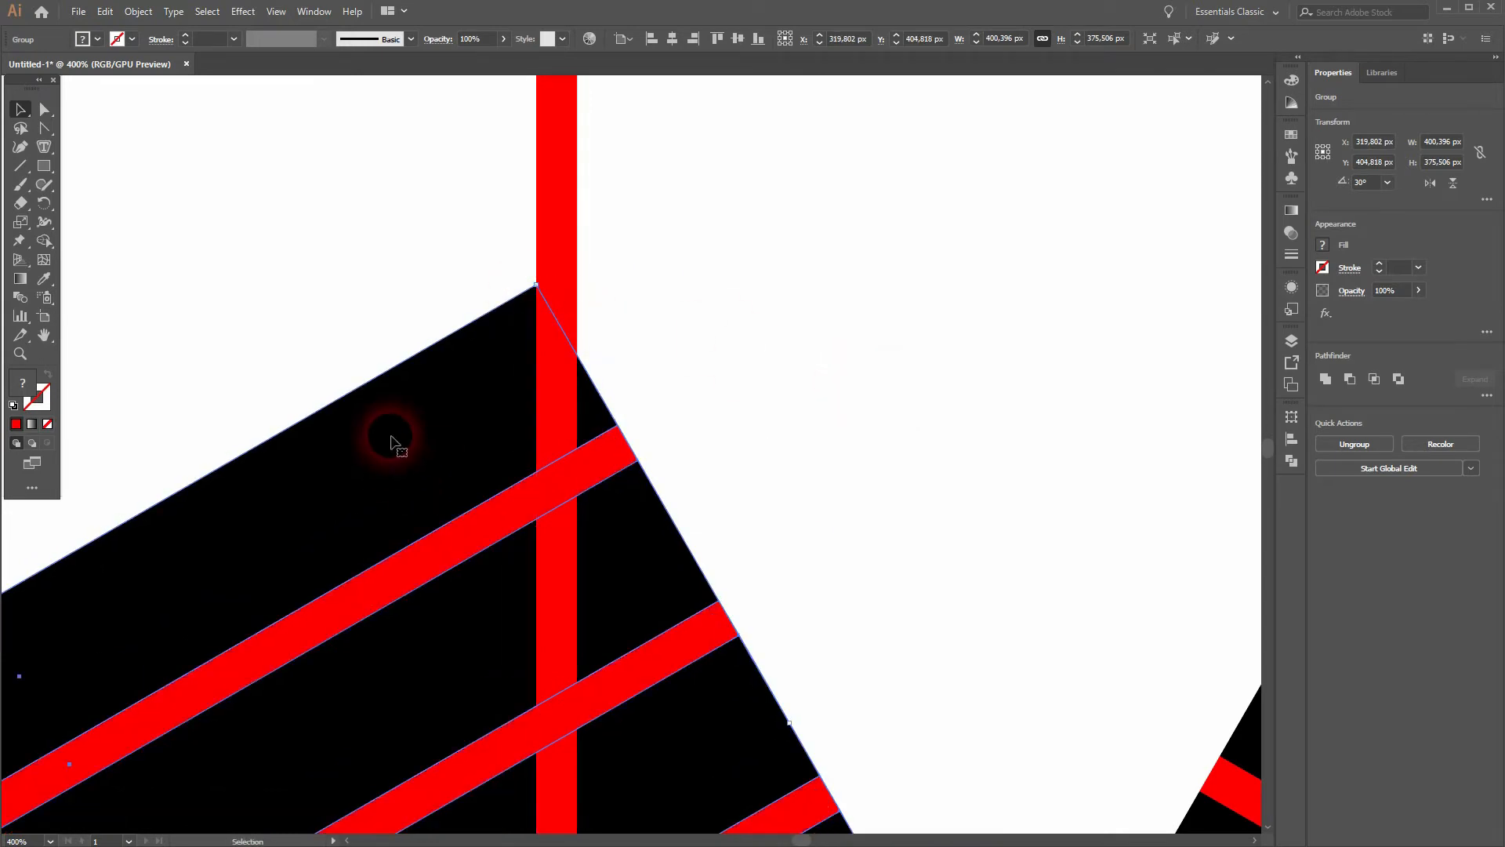
left_click(738, 40)
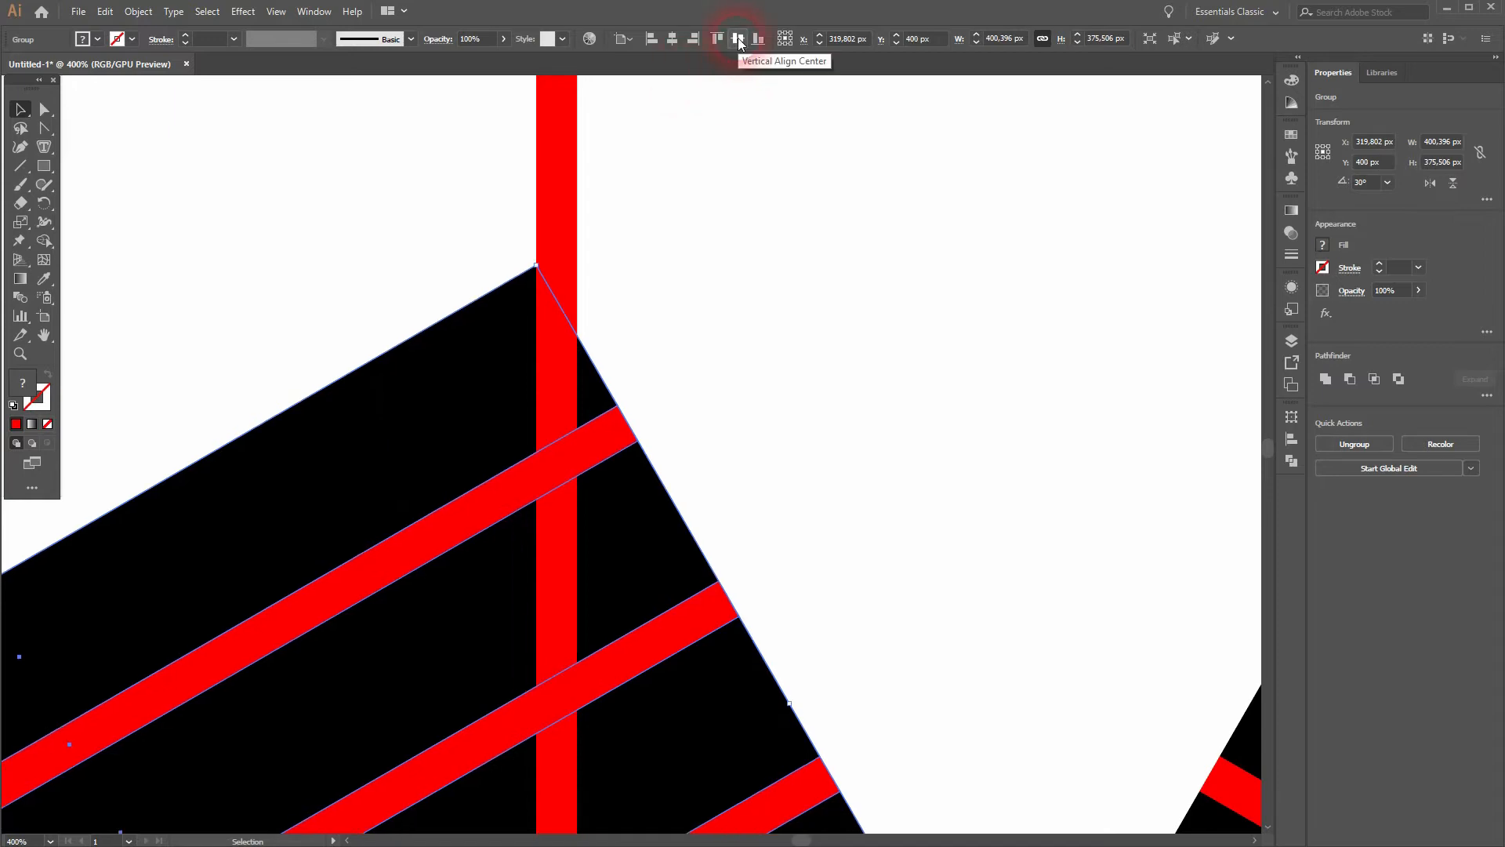
- Move the right stack so its upper corner meets the vertical bar's right edge, and center it vertically on the artboard
scroll(933, 442, "right", 5)
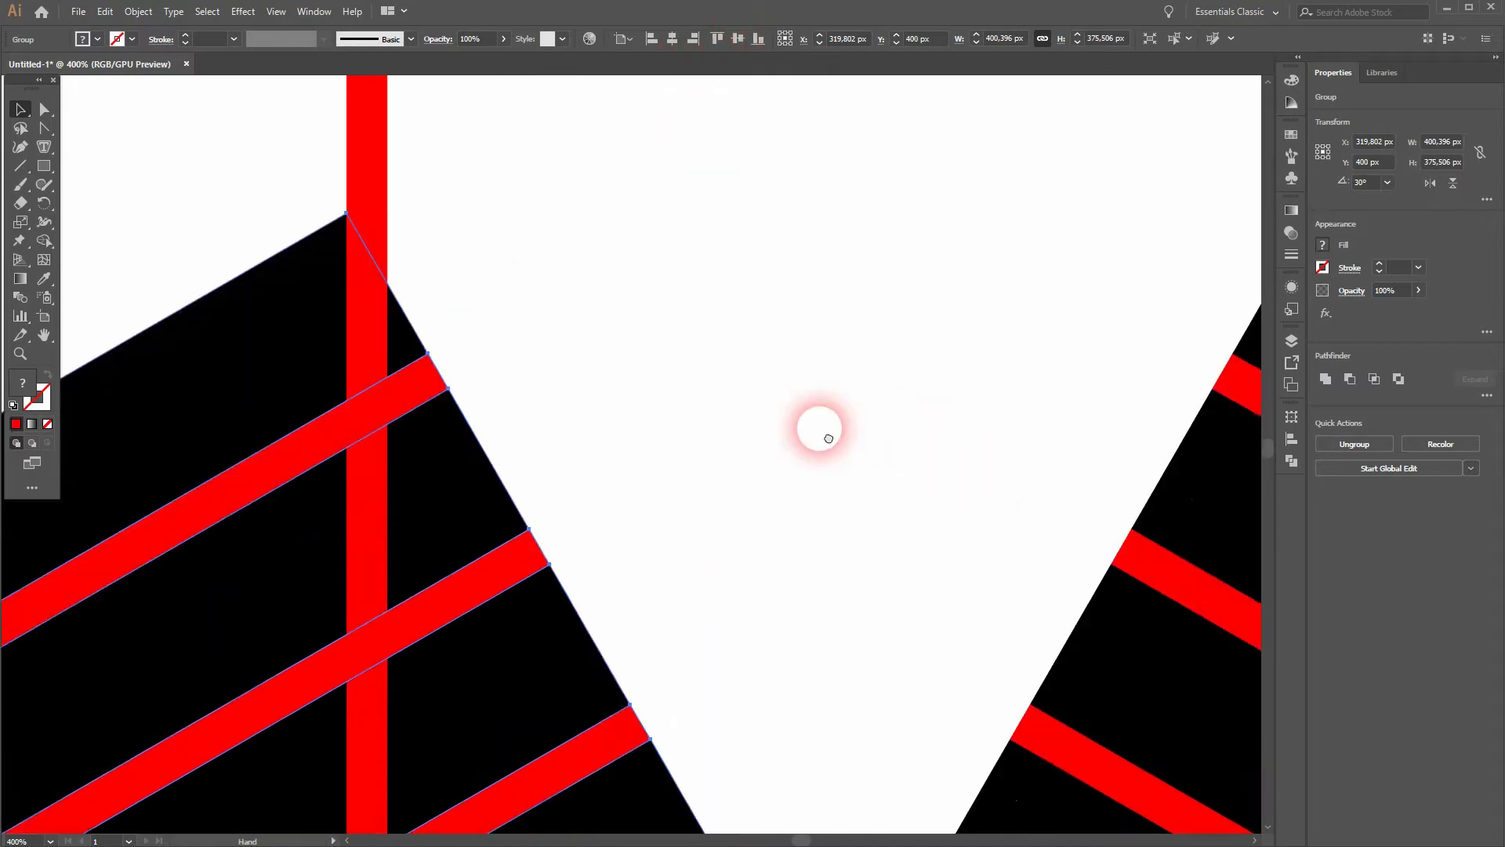
left_click(1118, 335)
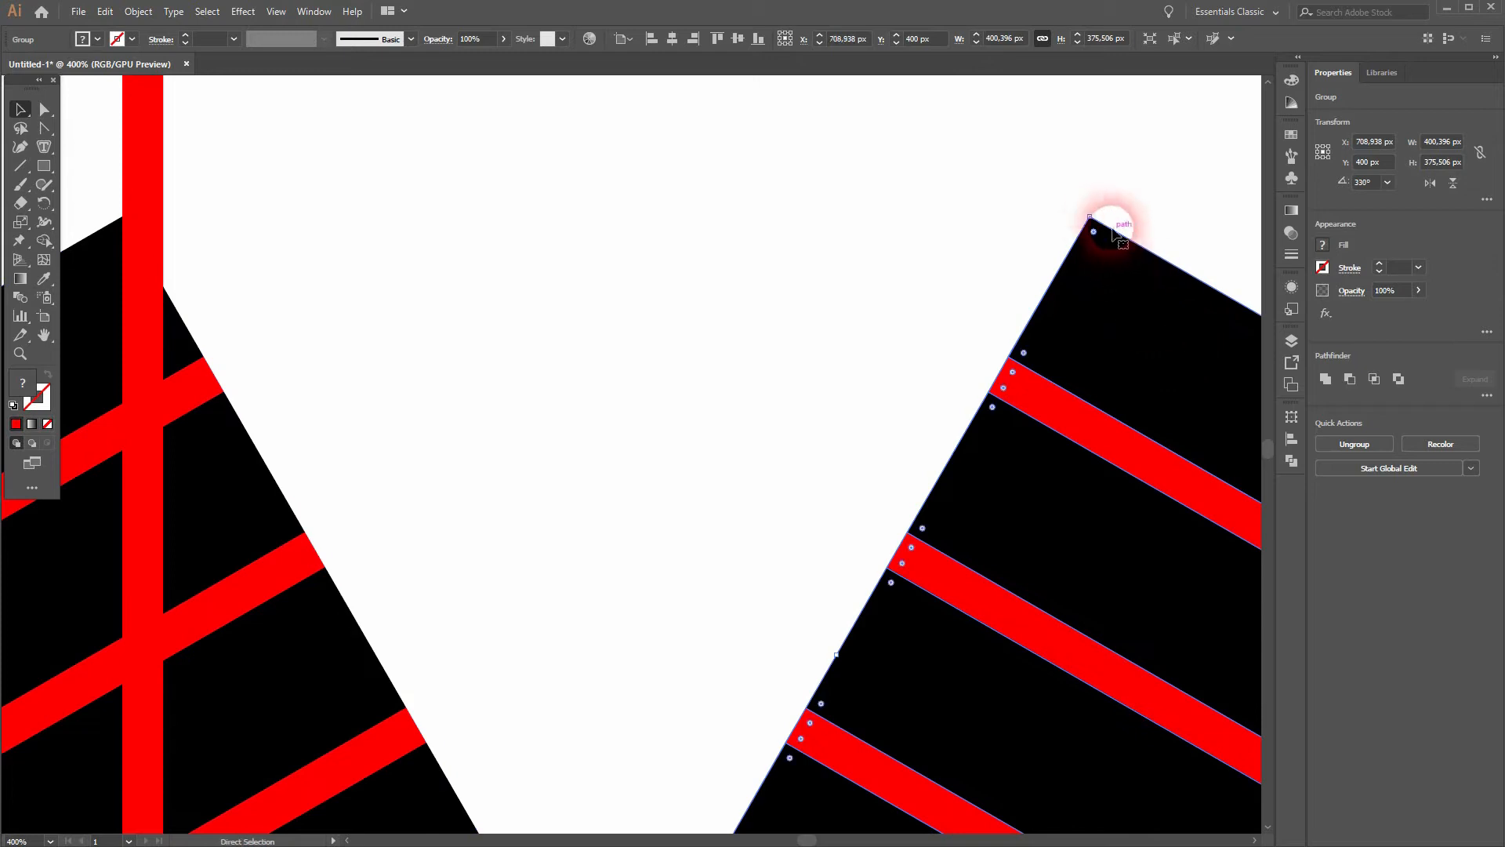
left_click_drag(1092, 220, 165, 182)
scroll(373, 171, "left", 6)
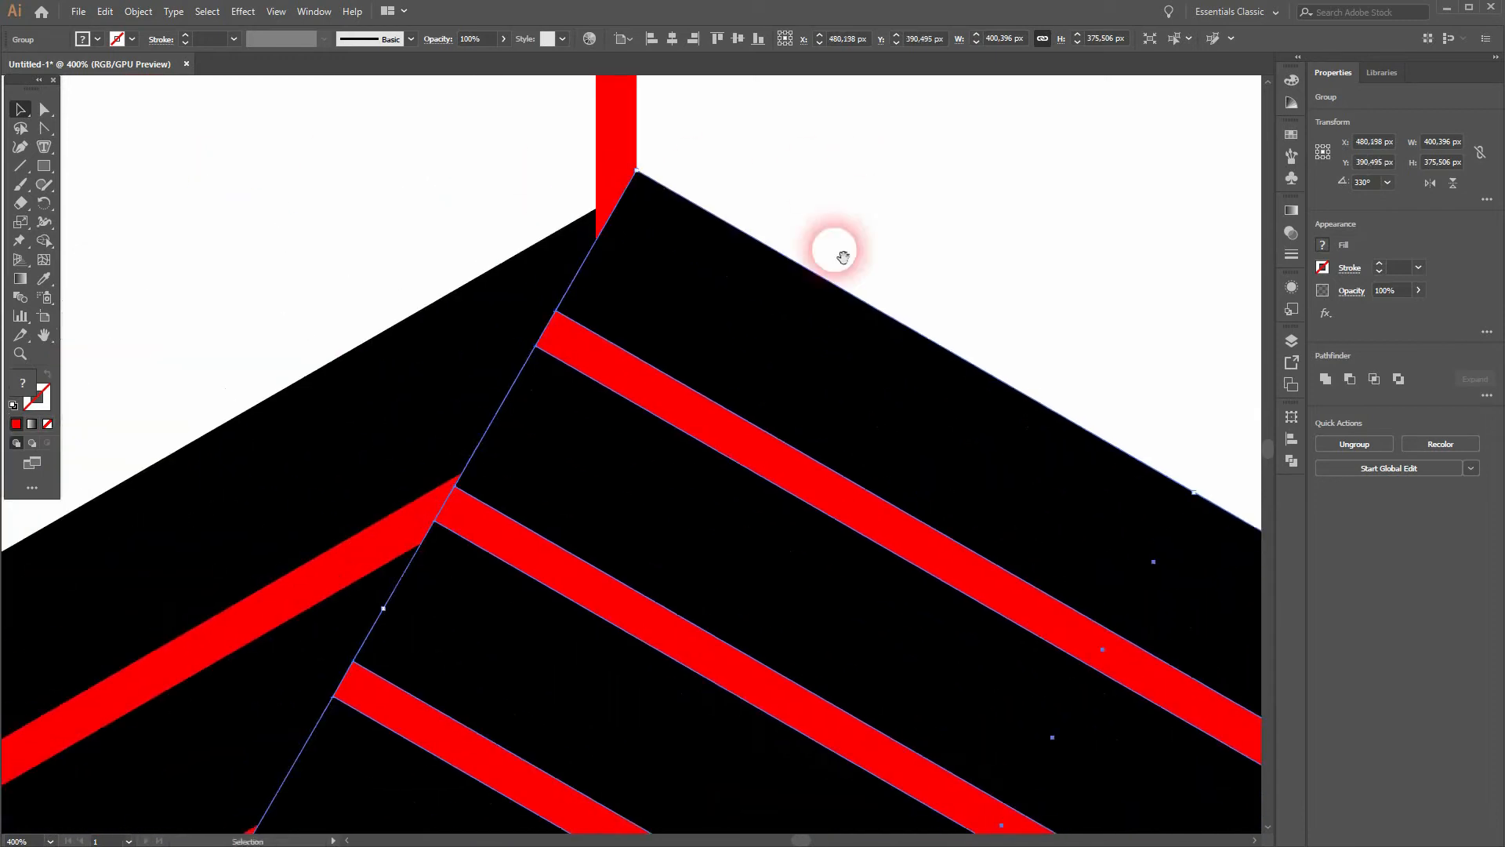
left_click(731, 39)
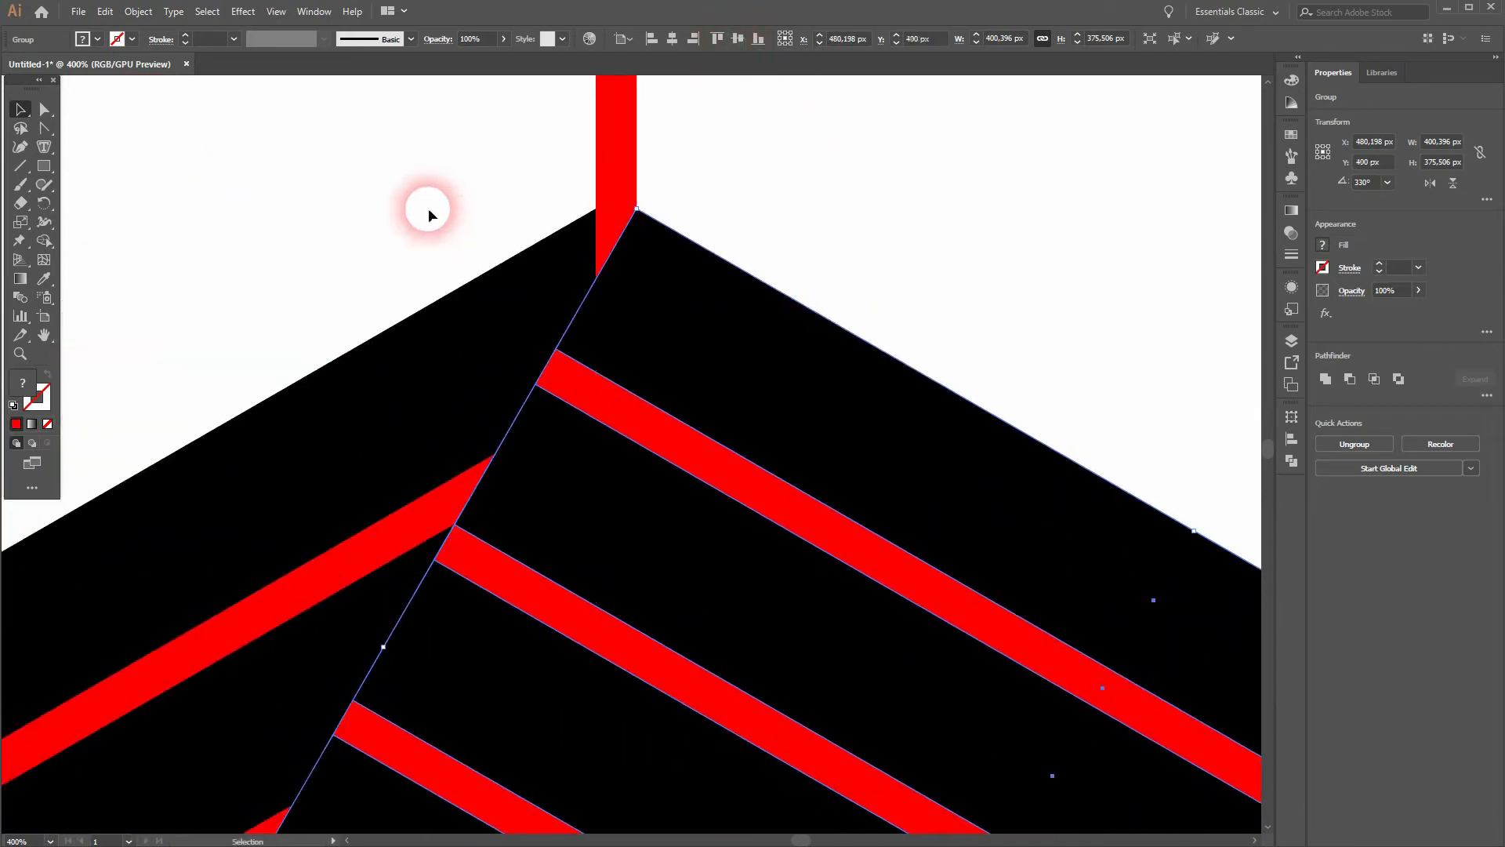
left_click_drag(436, 225, 847, 306)
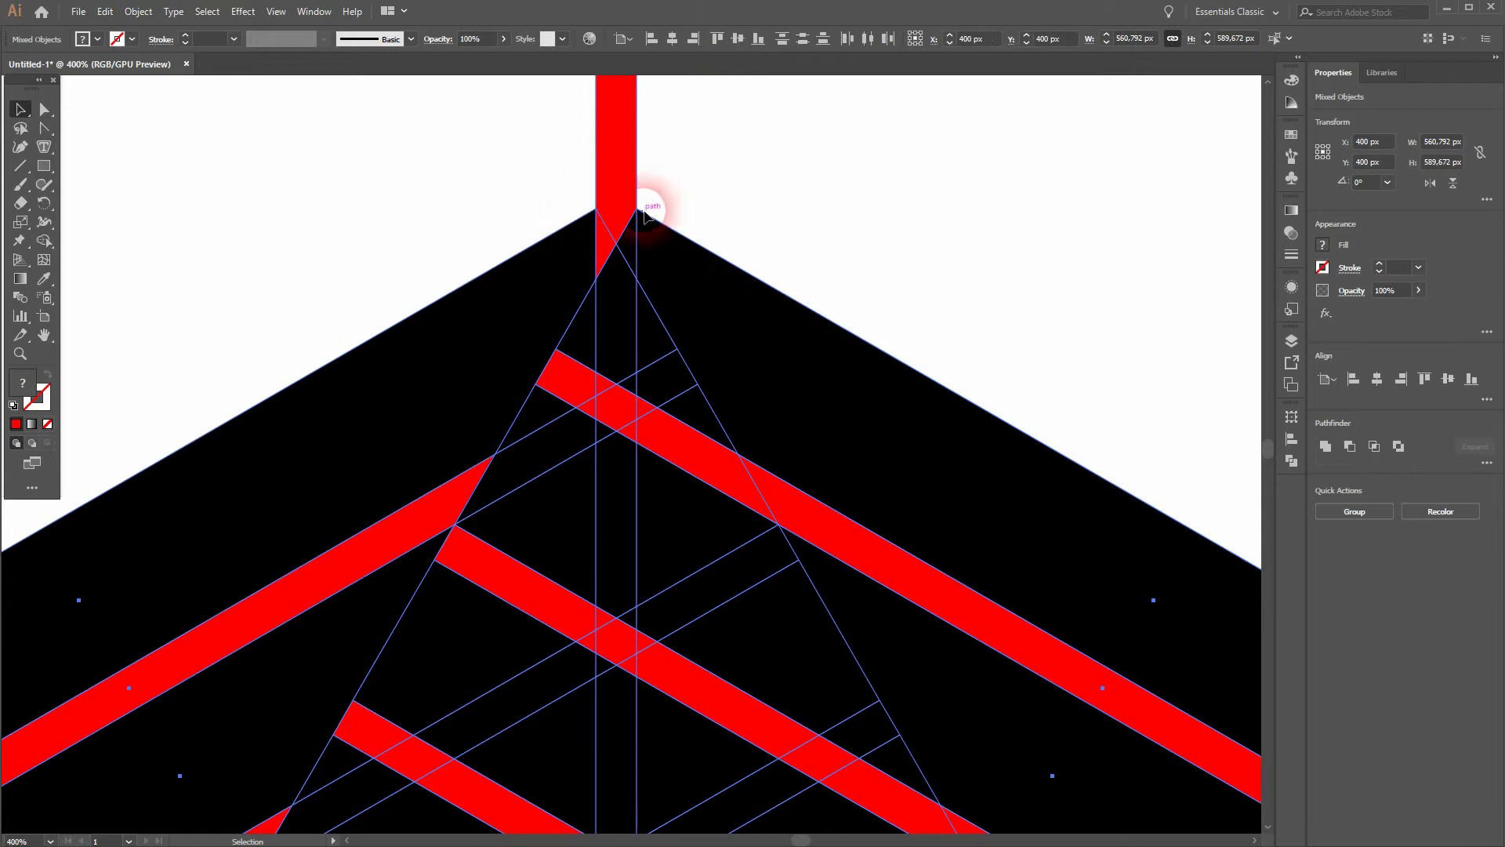
left_click(868, 247)
key("ctrl+0")
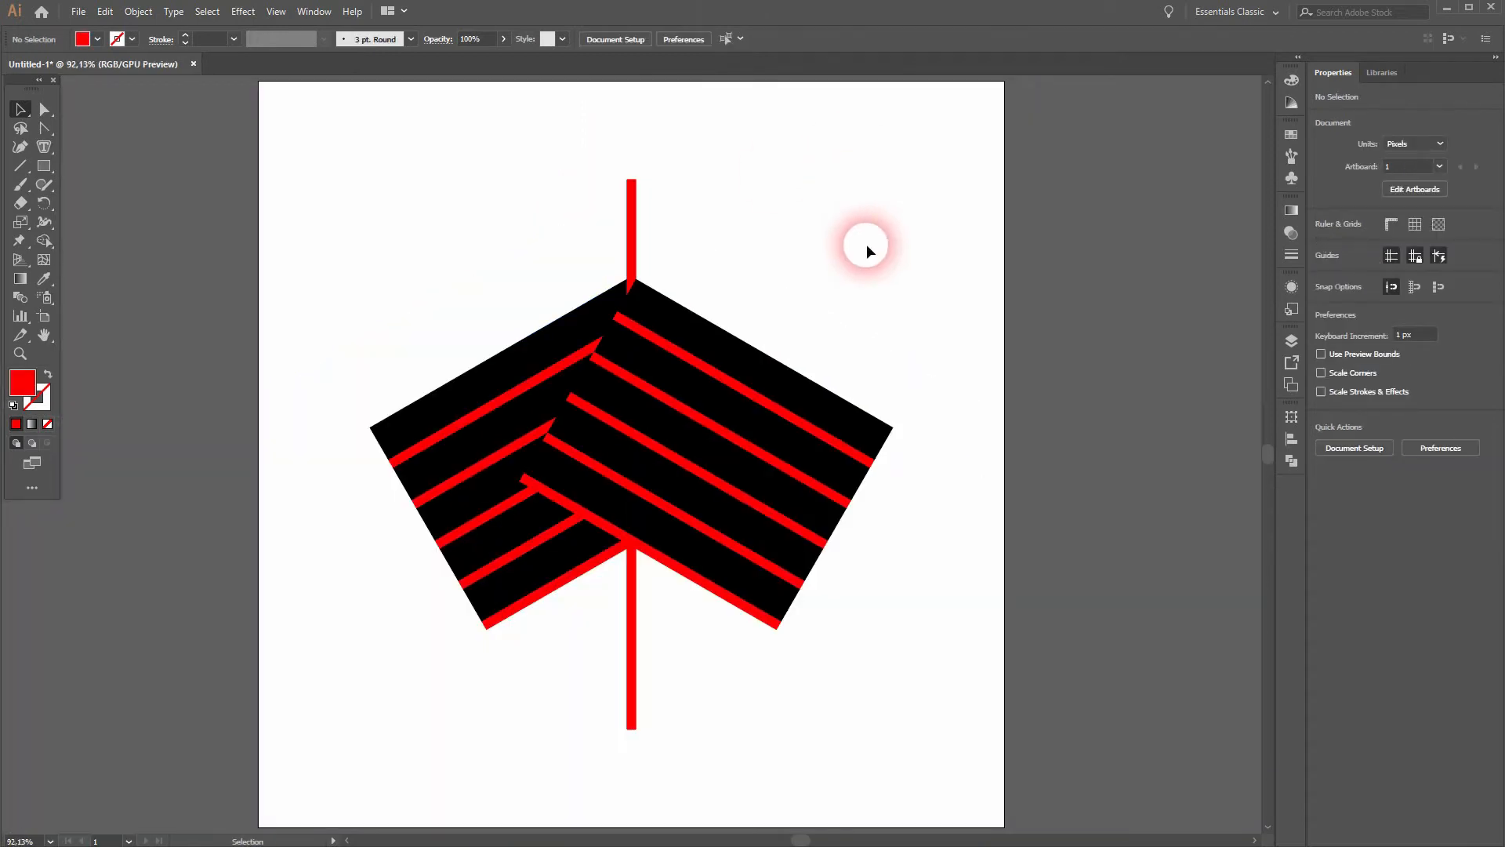
left_click_drag(389, 654, 944, 266)
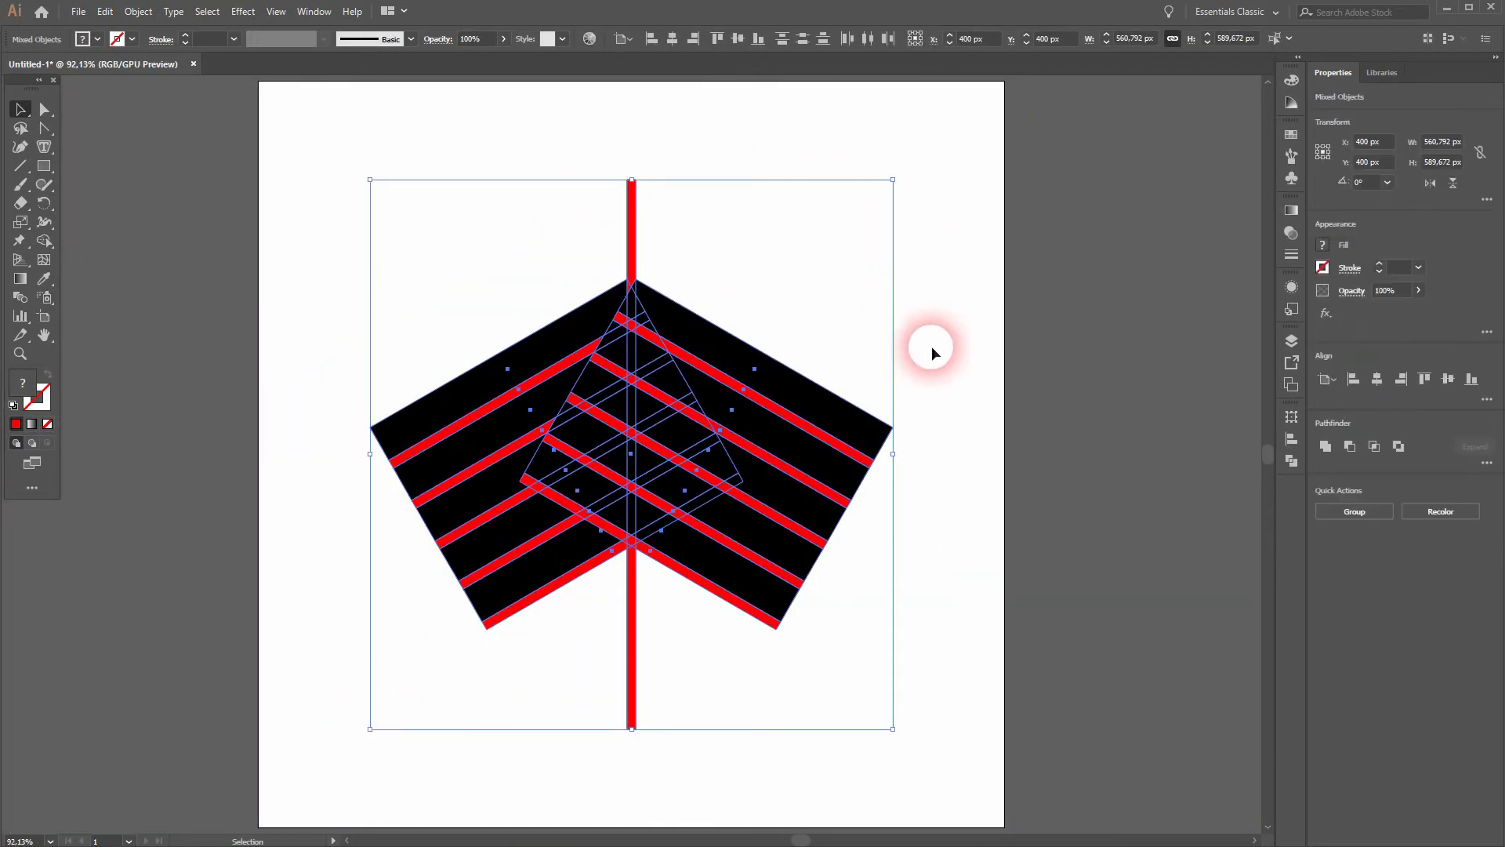
left_click(978, 339)
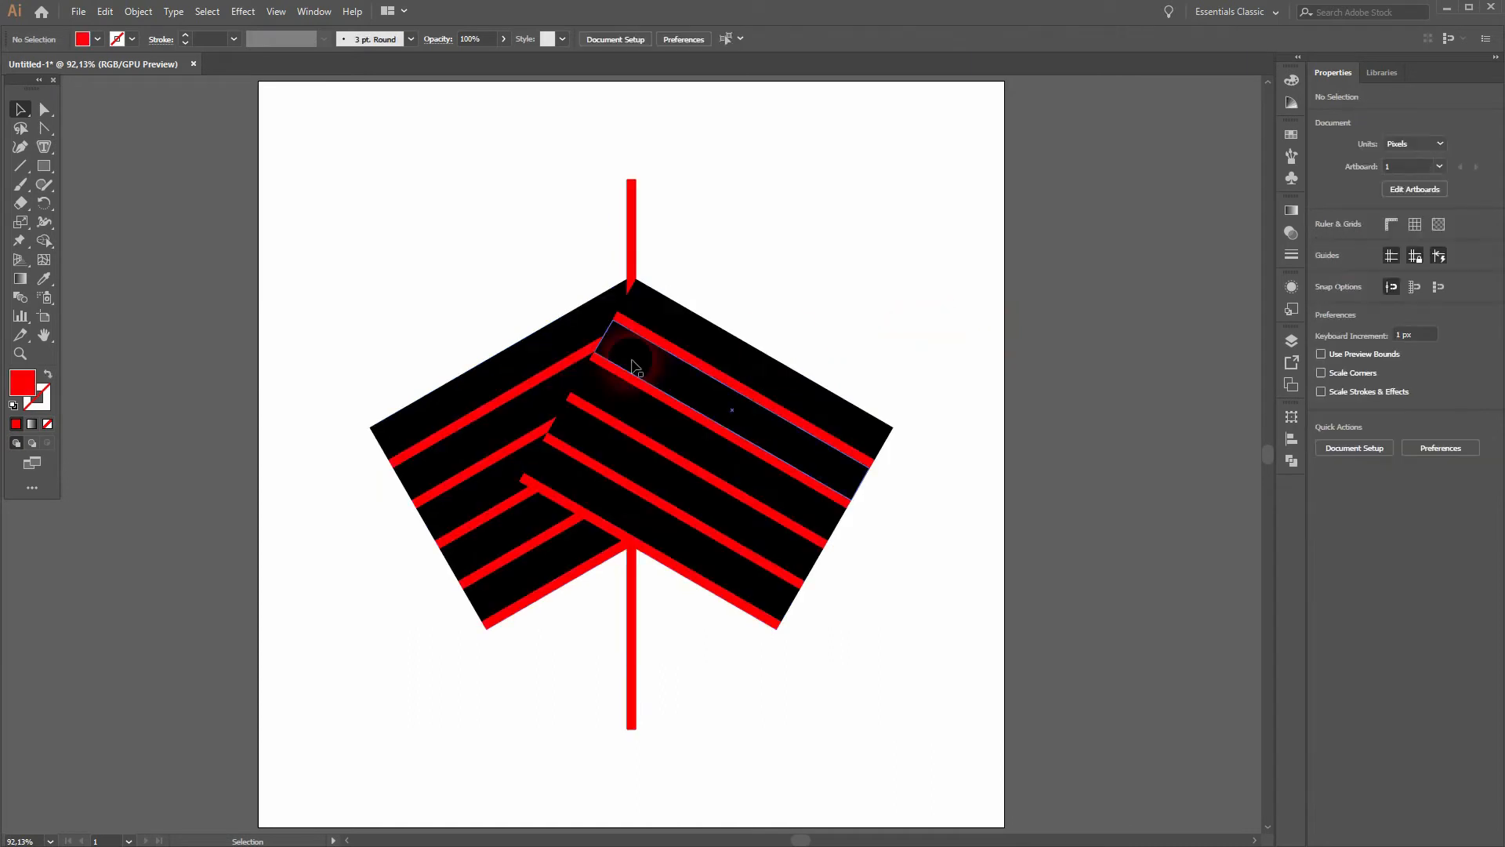
- Lengthen both rotated stacks along their bar directions so that each extends upward across the vertical bar to the opposite side
left_click(506, 362)
left_click_drag(694, 385, 861, 288)
left_click(911, 574)
left_click(820, 539)
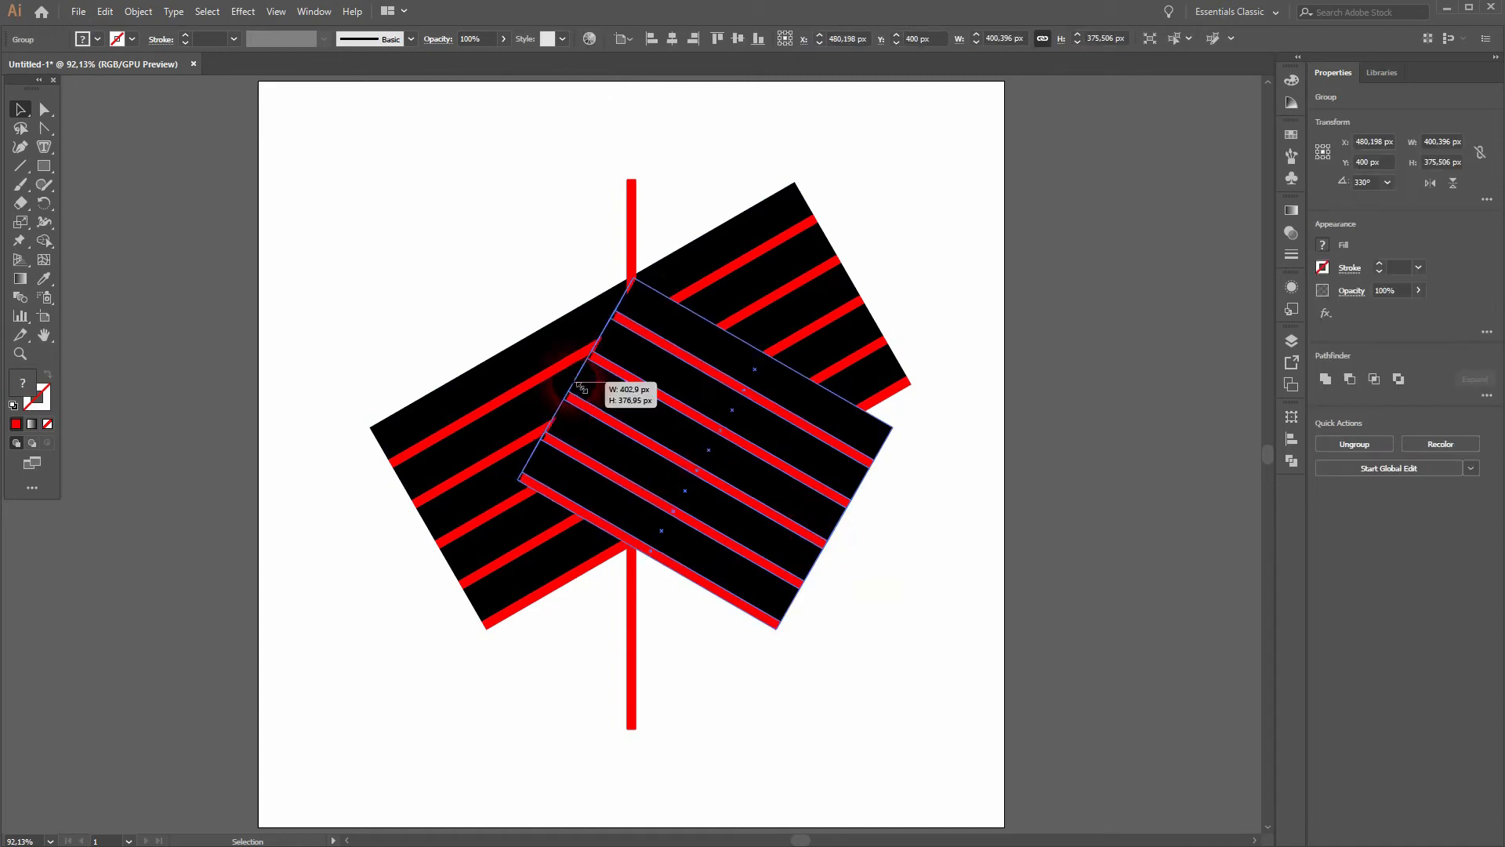
left_click_drag(579, 382, 412, 284)
left_click(902, 703)
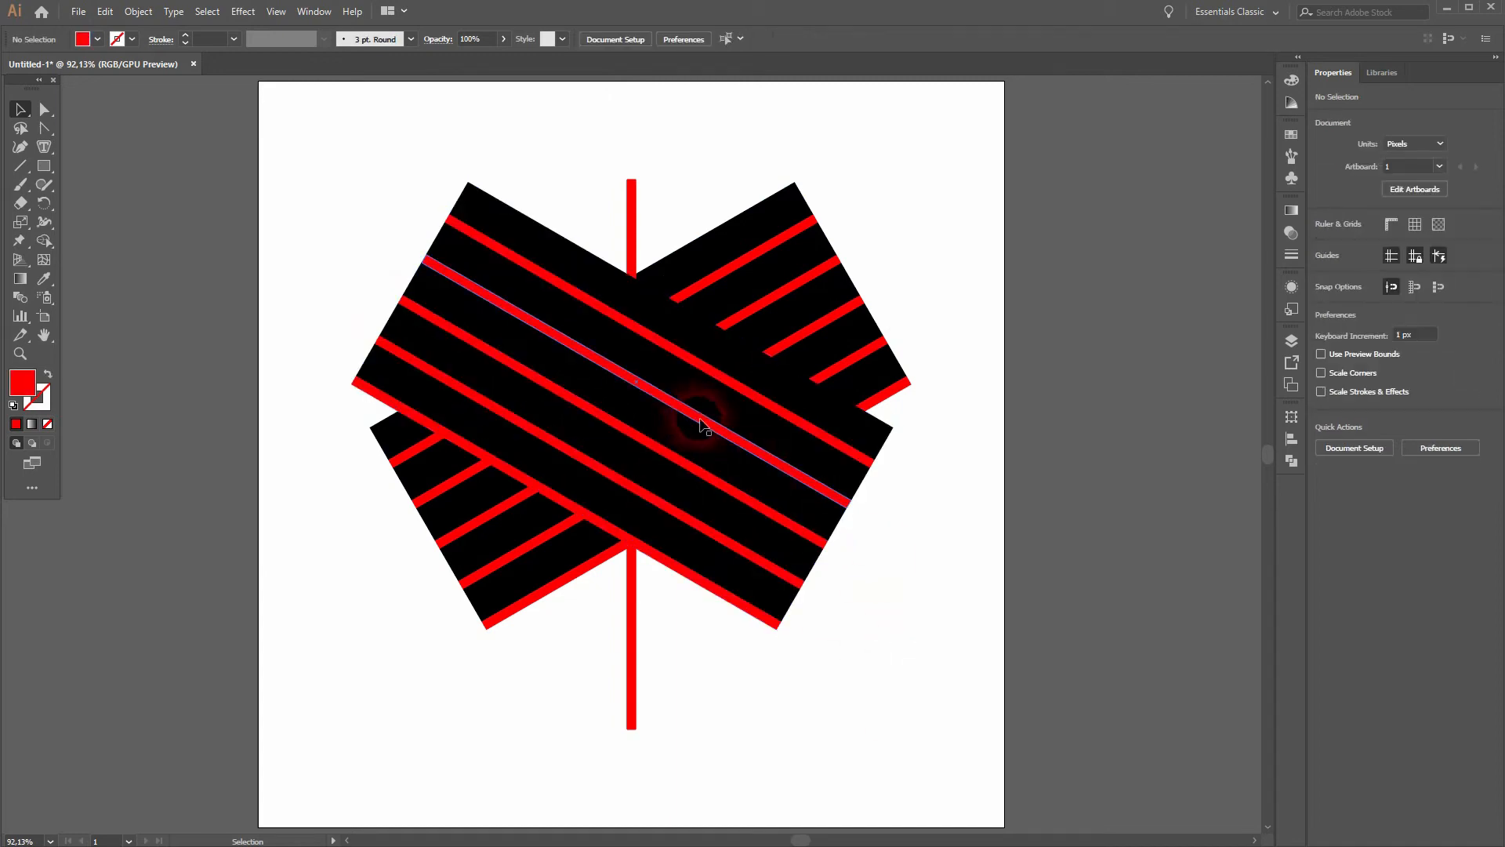
- Draw a yellow circle about 219 px in diameter from the artboard's center, using the Ellipse tool
left_click(46, 168)
left_click(98, 204)
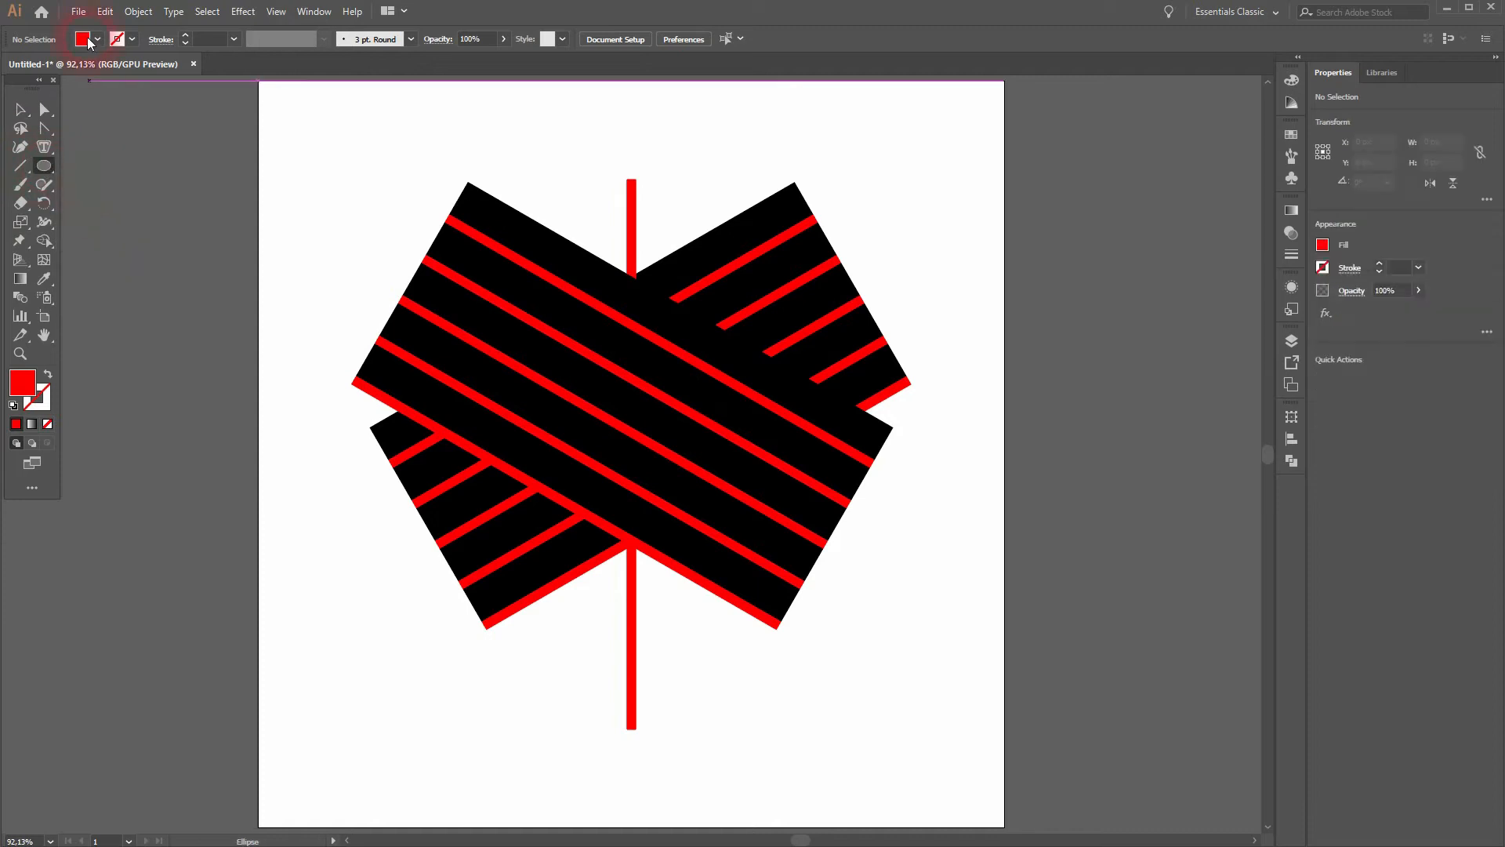
left_click(98, 40)
left_click(88, 67)
left_click(548, 361)
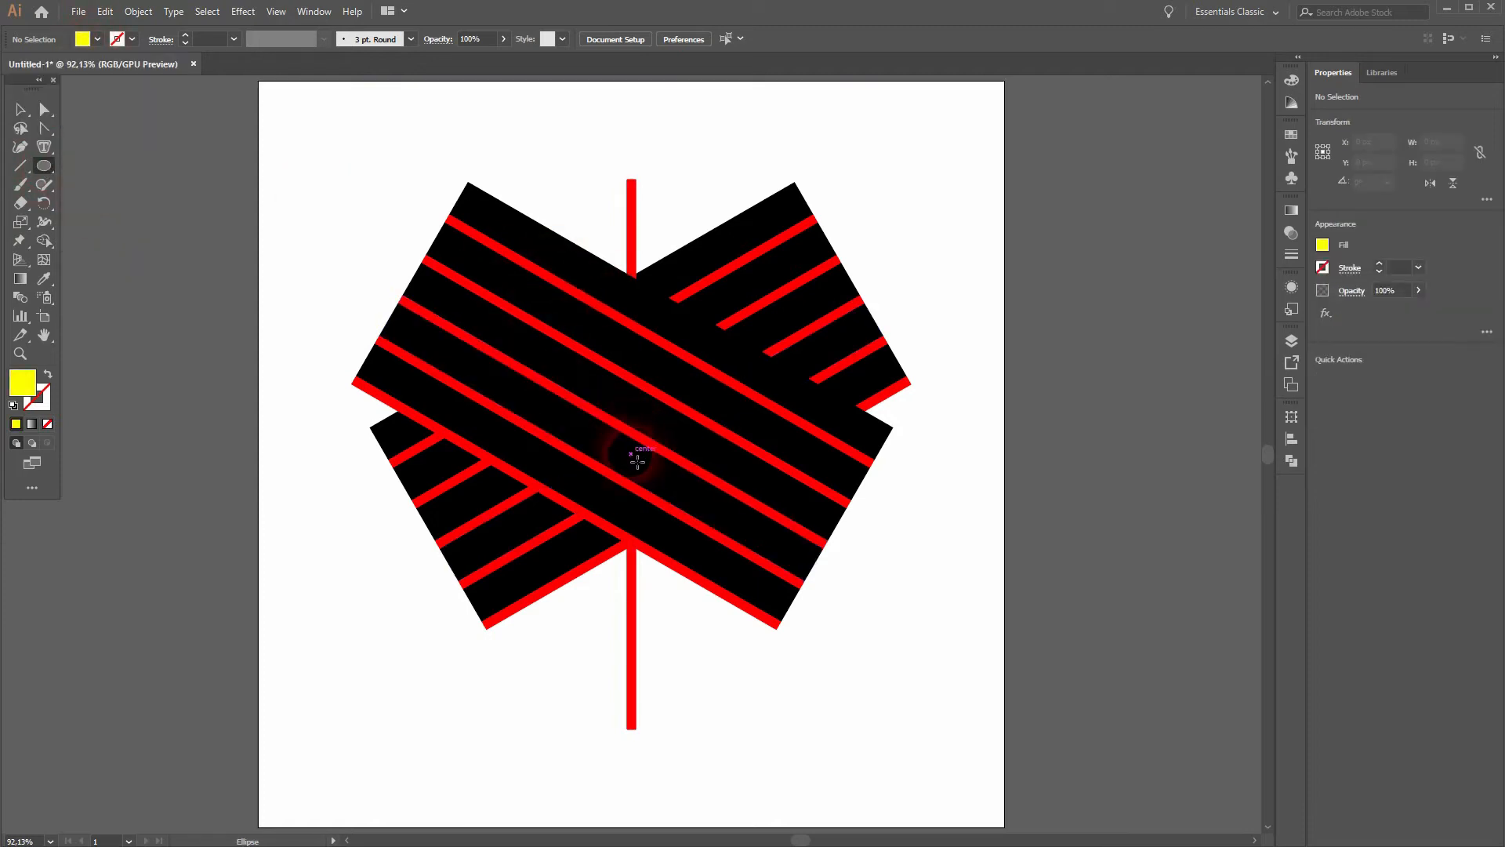
left_click_drag(632, 454, 732, 562)
- Nudge the yellow circle upward until its center is at Y 374 px
key("Up")
key("Up")
key("Up")
key("Up")
key("Up")
key("Up")
key("Up")
key("Up")
key("Up")
key("Up")
key("Up")
key("Up")
key("Up")
key("Up")
key("Up")
key("Up")
key("Up")
key("Up")
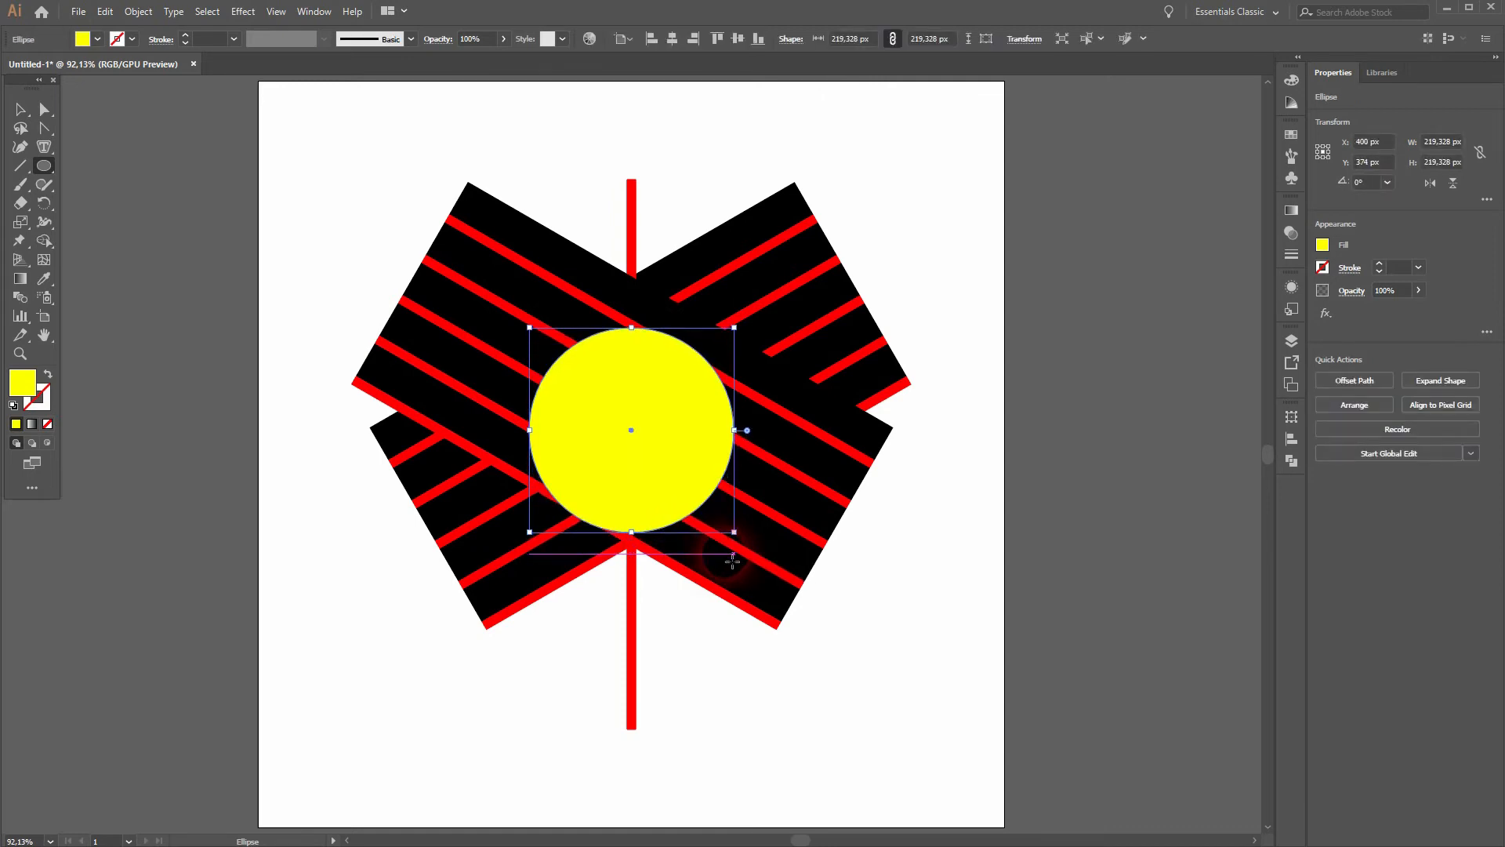
- Enlarge the yellow circle to about 256 px in diameter and nudge it further up over the crossing stacks
left_click_drag(734, 430, 757, 445)
key("Up")
key("Up")
key("Up")
key("Up")
key("Up")
key("Up")
key("Up")
key("Up")
key("Up")
key("Up")
left_click_drag(629, 546, 650, 550)
- Convert the circle's top anchor to a corner point and raise it to form a teardrop about 309 px tall
left_click_drag(20, 147, 123, 191)
left_click(631, 302)
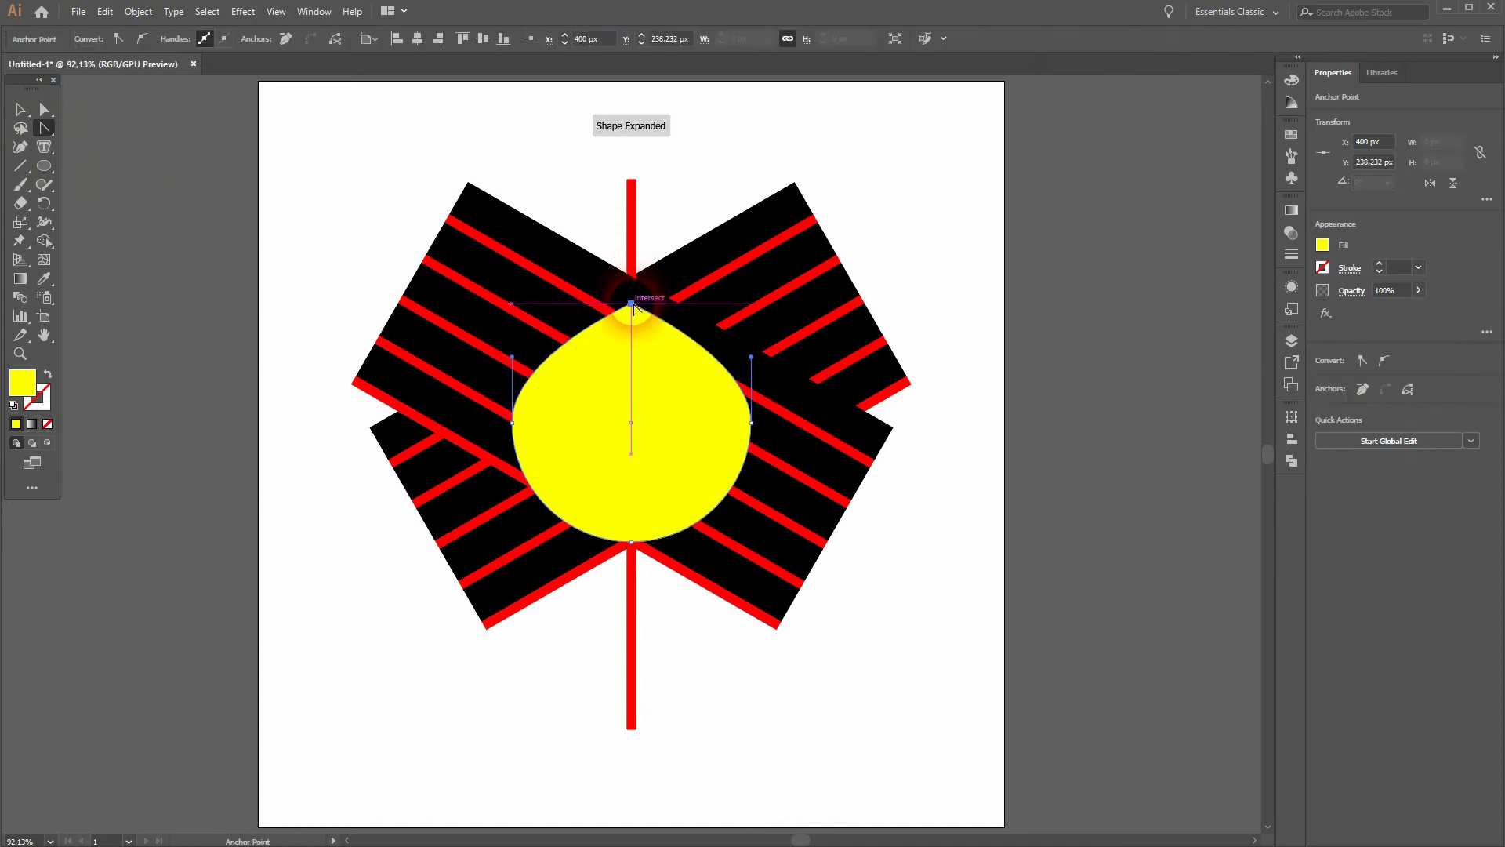
left_click(19, 117)
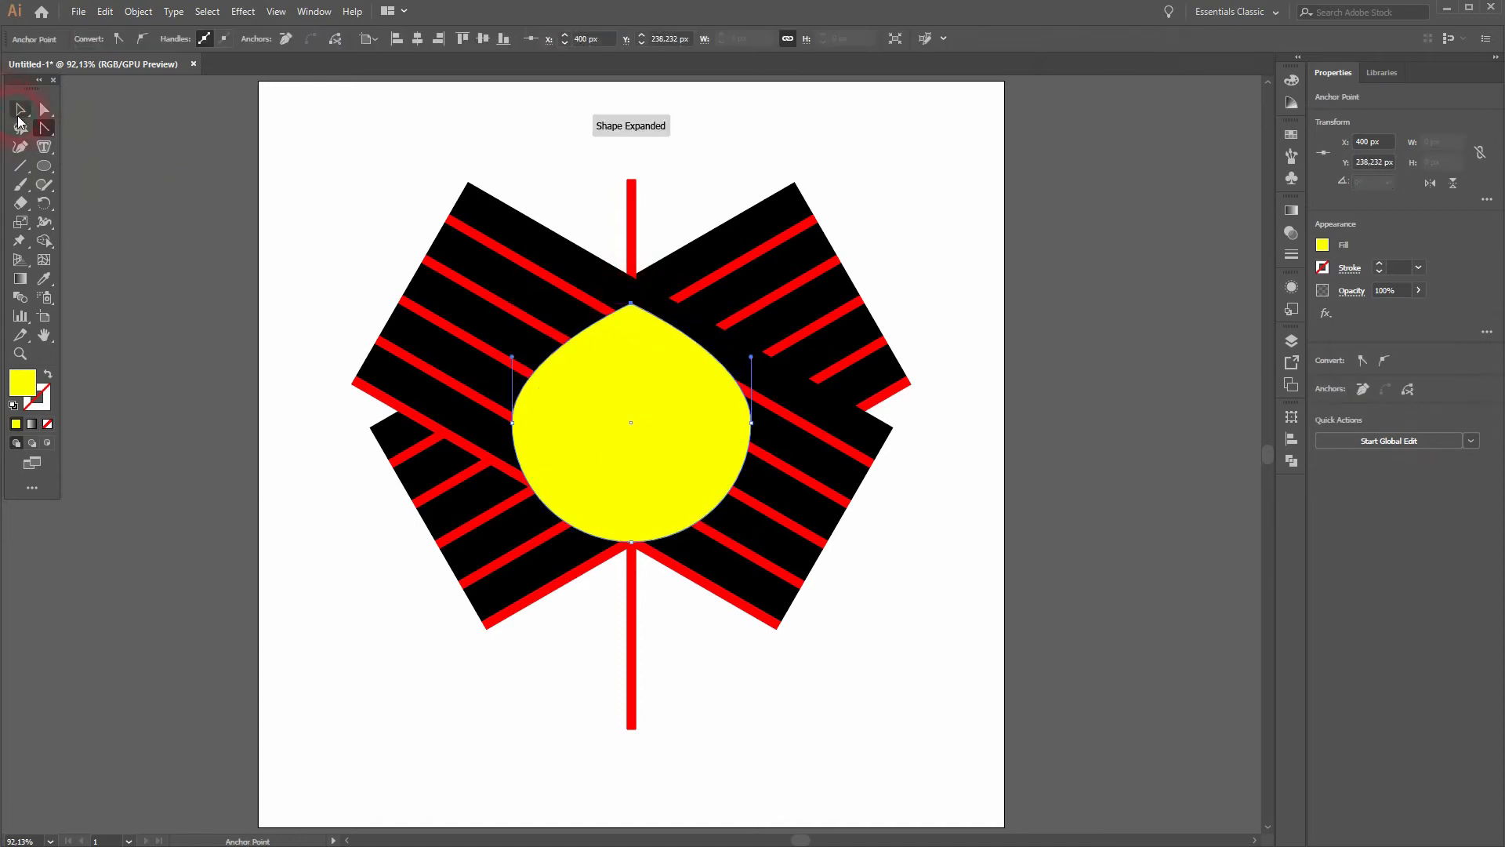
left_click(631, 304)
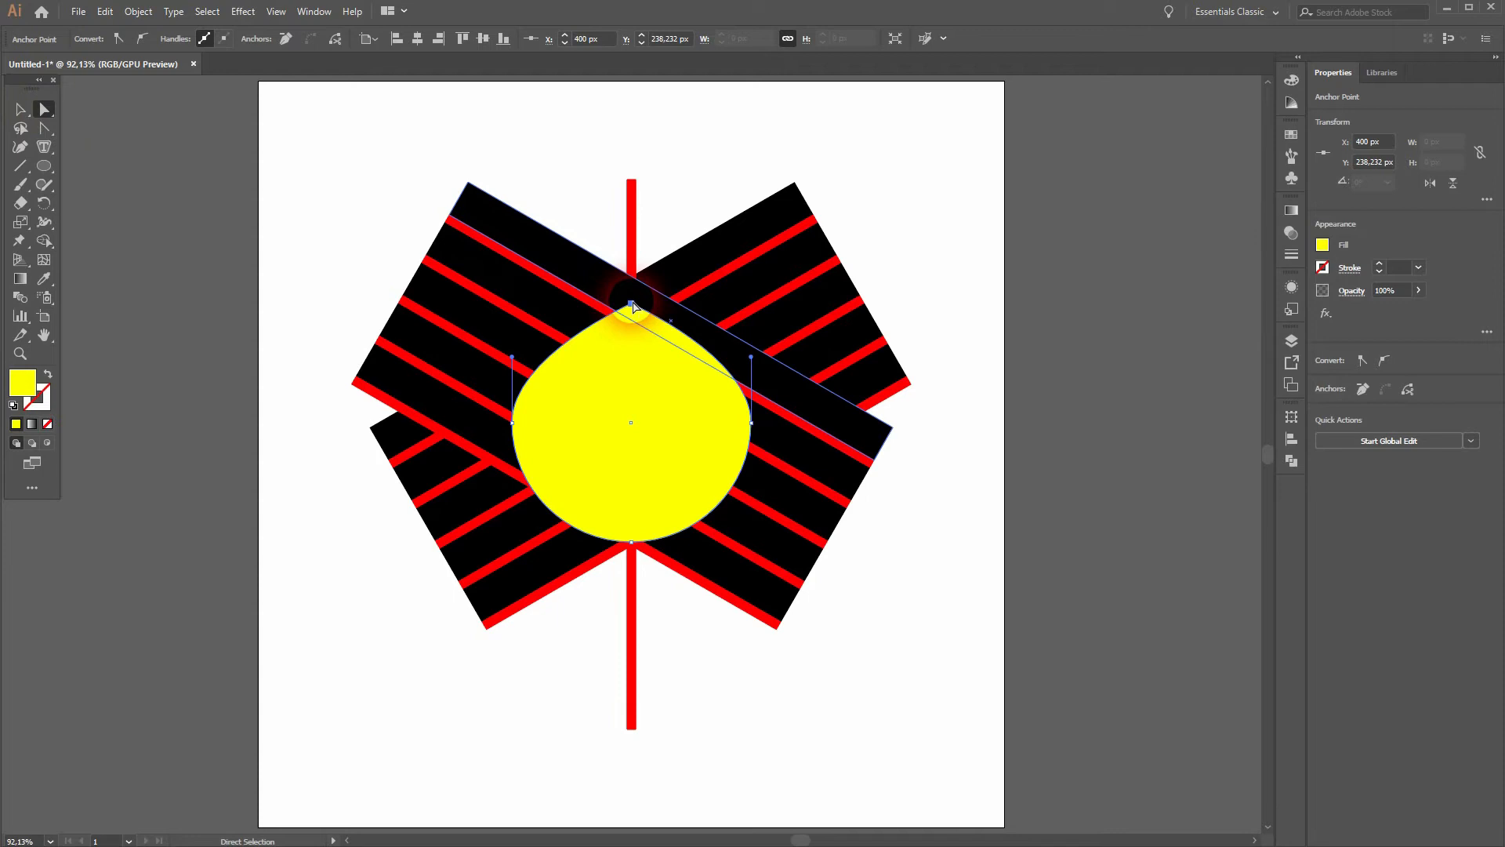
left_click_drag(632, 304, 632, 256)
key("v")
left_click(894, 653)
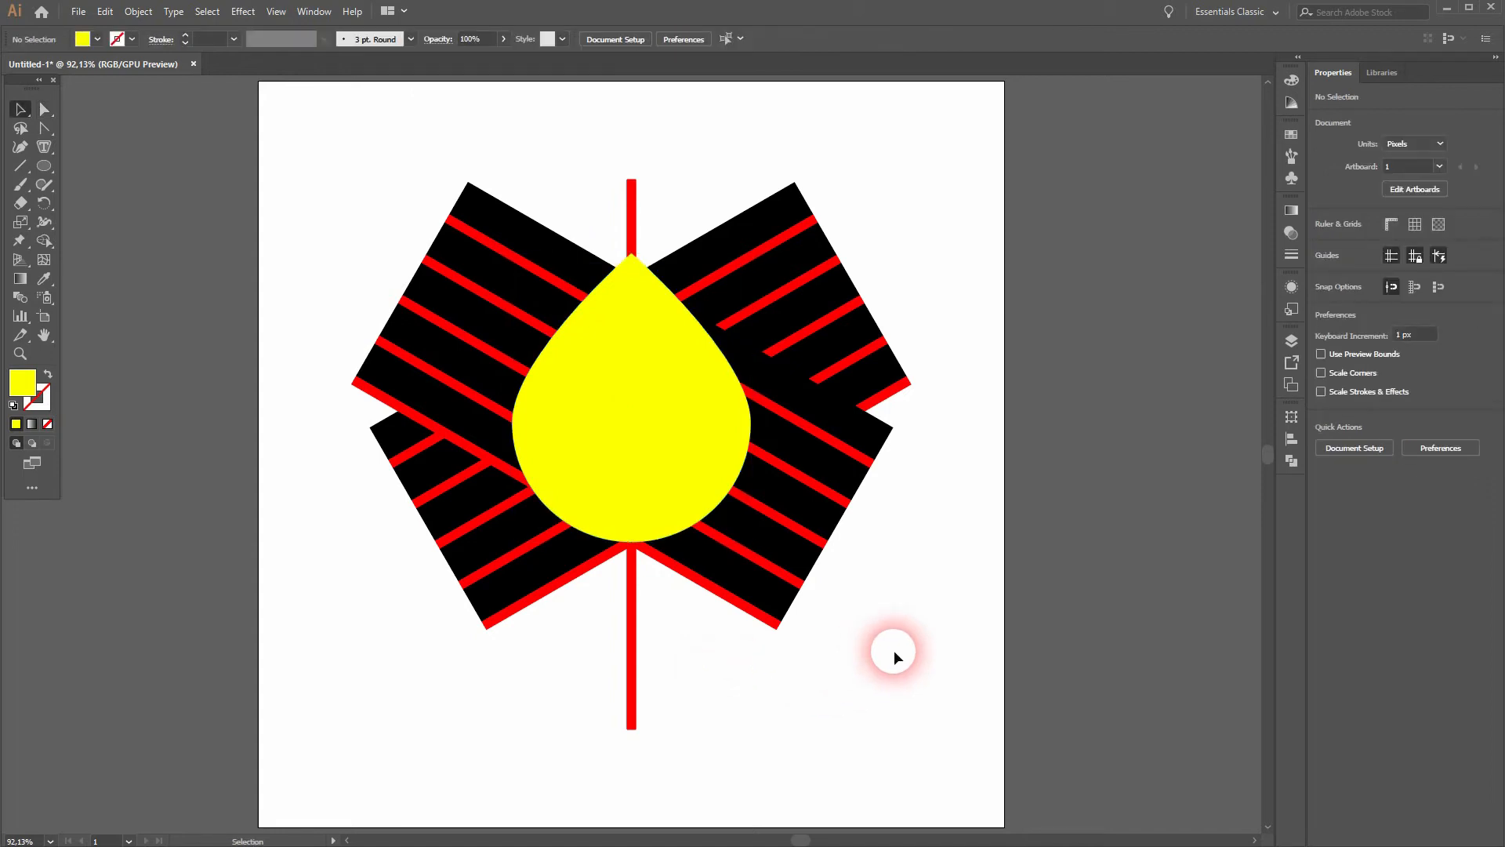
- Narrow the yellow teardrop symmetrically to about 199 px wide
left_click(666, 461)
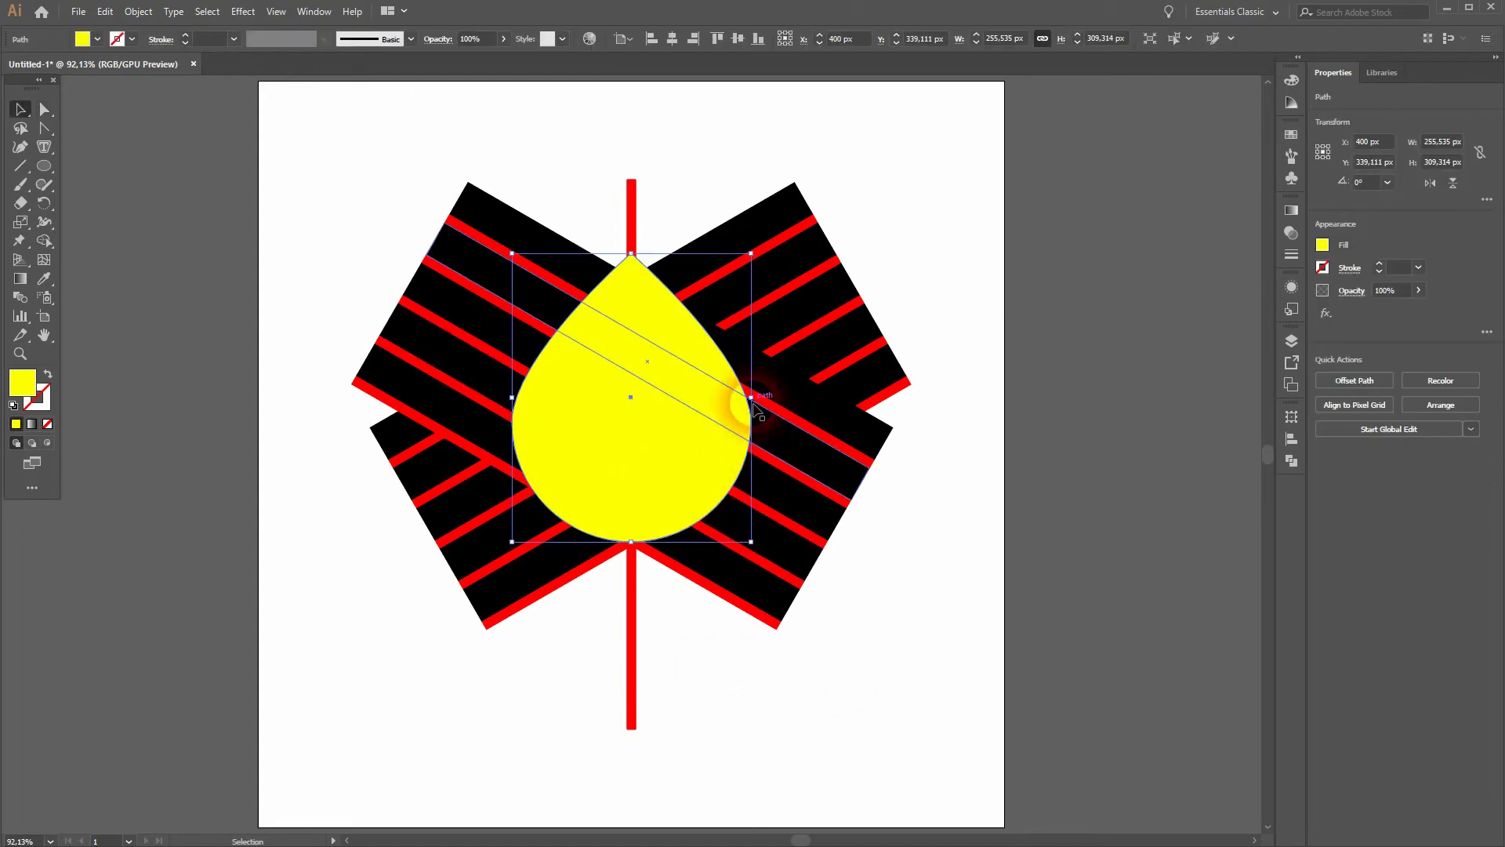
left_click_drag(751, 397, 745, 404)
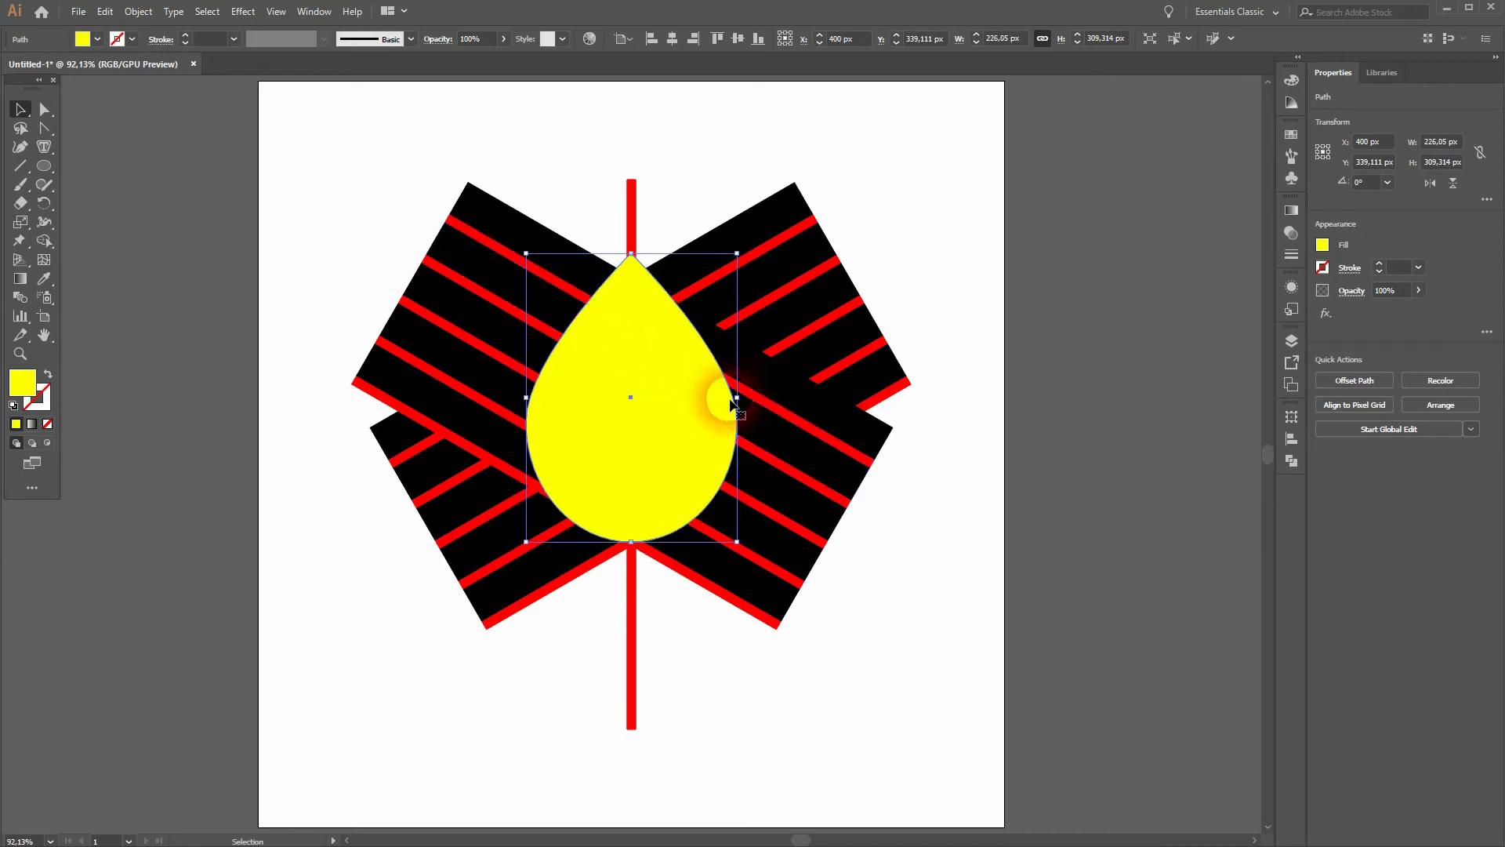
left_click_drag(747, 407, 724, 397)
- Lower the teardrop's tip to where the stacks meet, making the shape about 292 px tall
key("a")
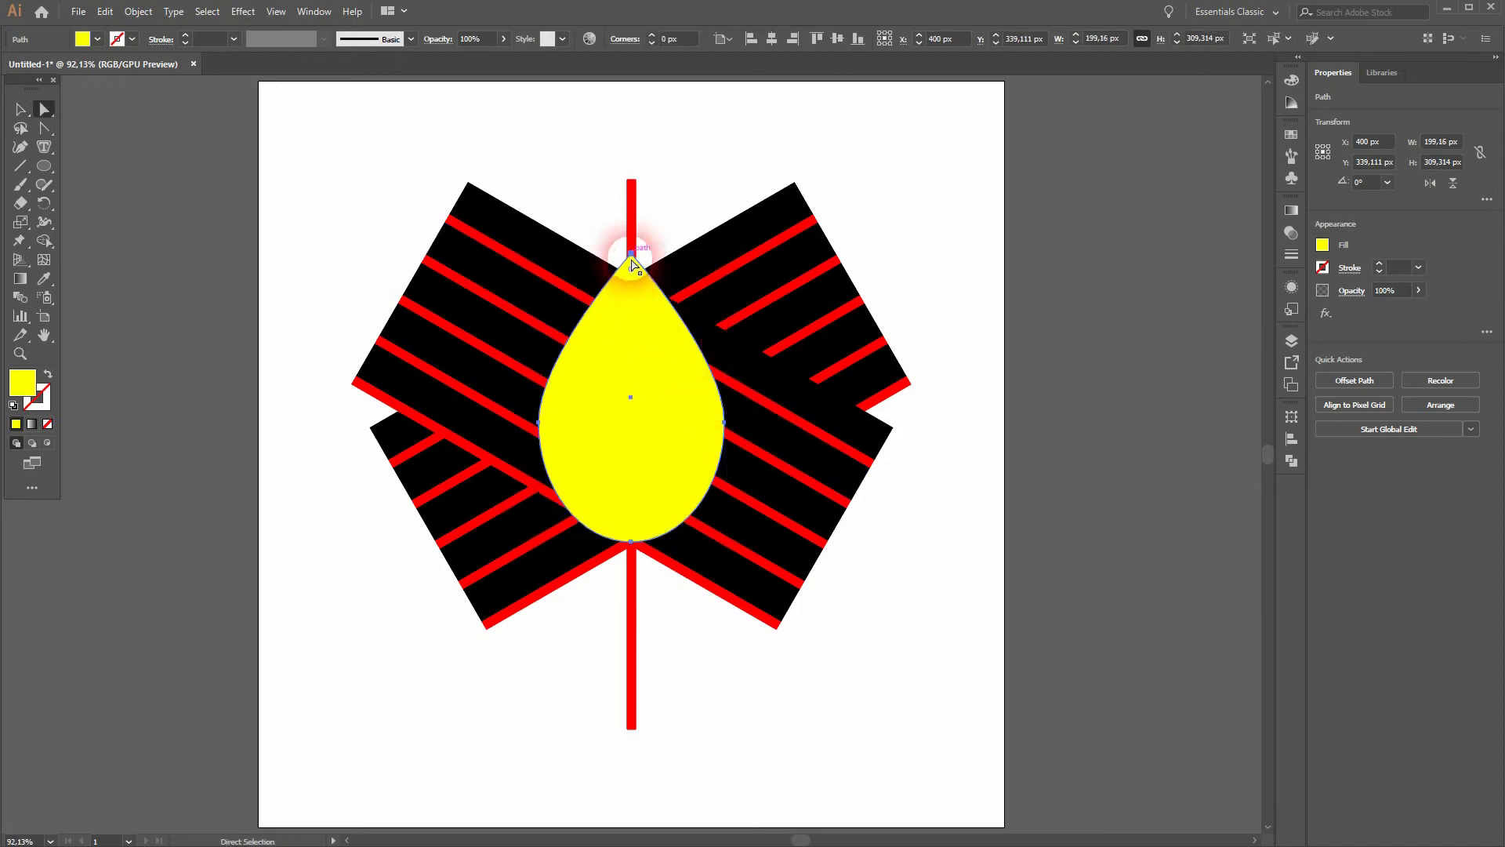
left_click_drag(632, 261, 632, 271)
left_click(922, 574)
key("v")
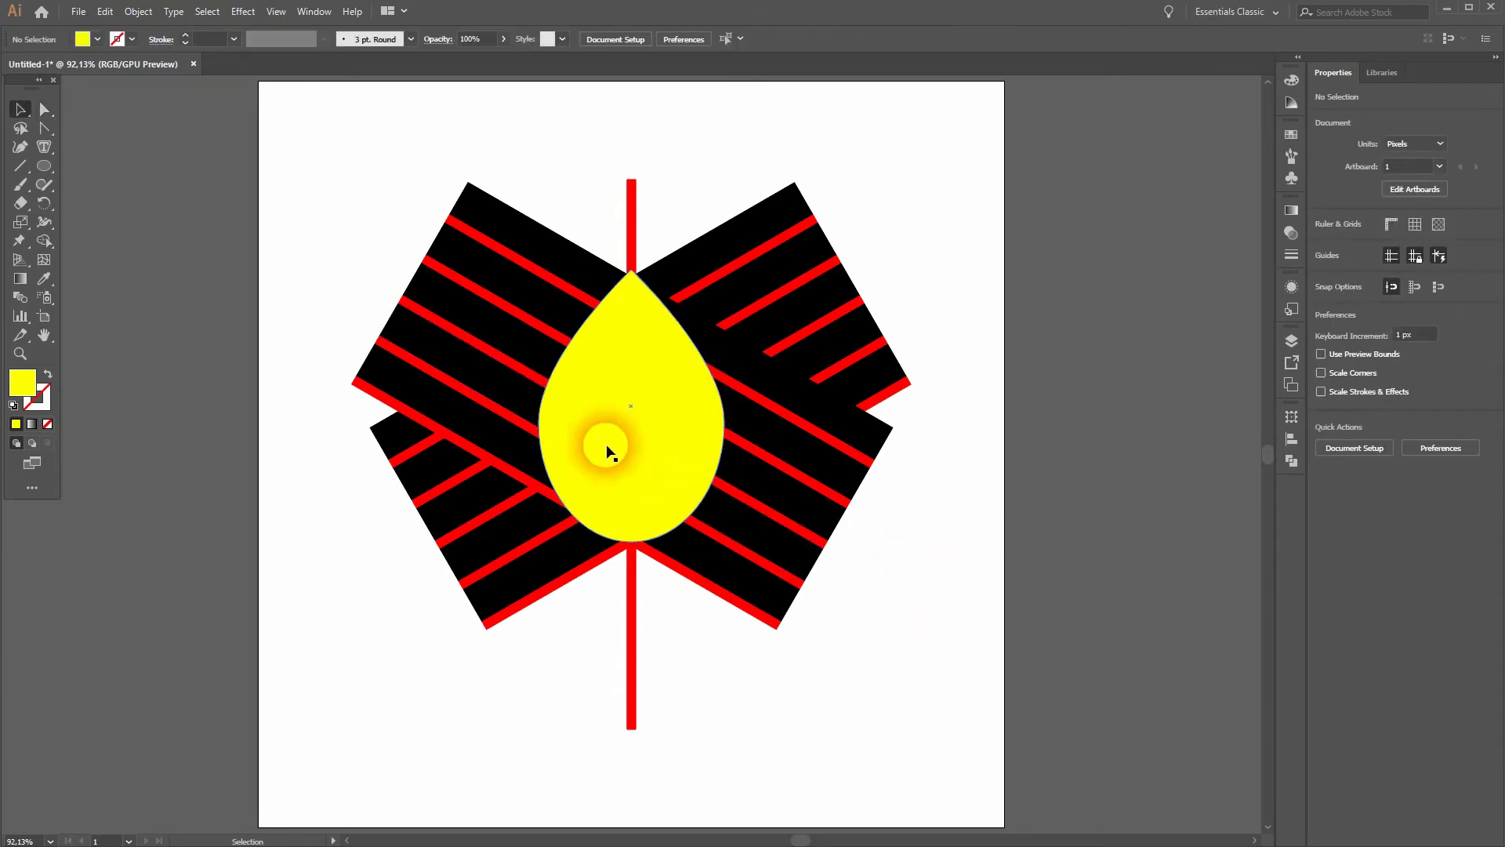
- Widen the yellow teardrop symmetrically to about 226 px
left_click(717, 405)
mouse_move(734, 412)
left_mouse_down()
mouse_move(715, 411)
mouse_move(745, 413)
left_mouse_up()
left_click(933, 565)
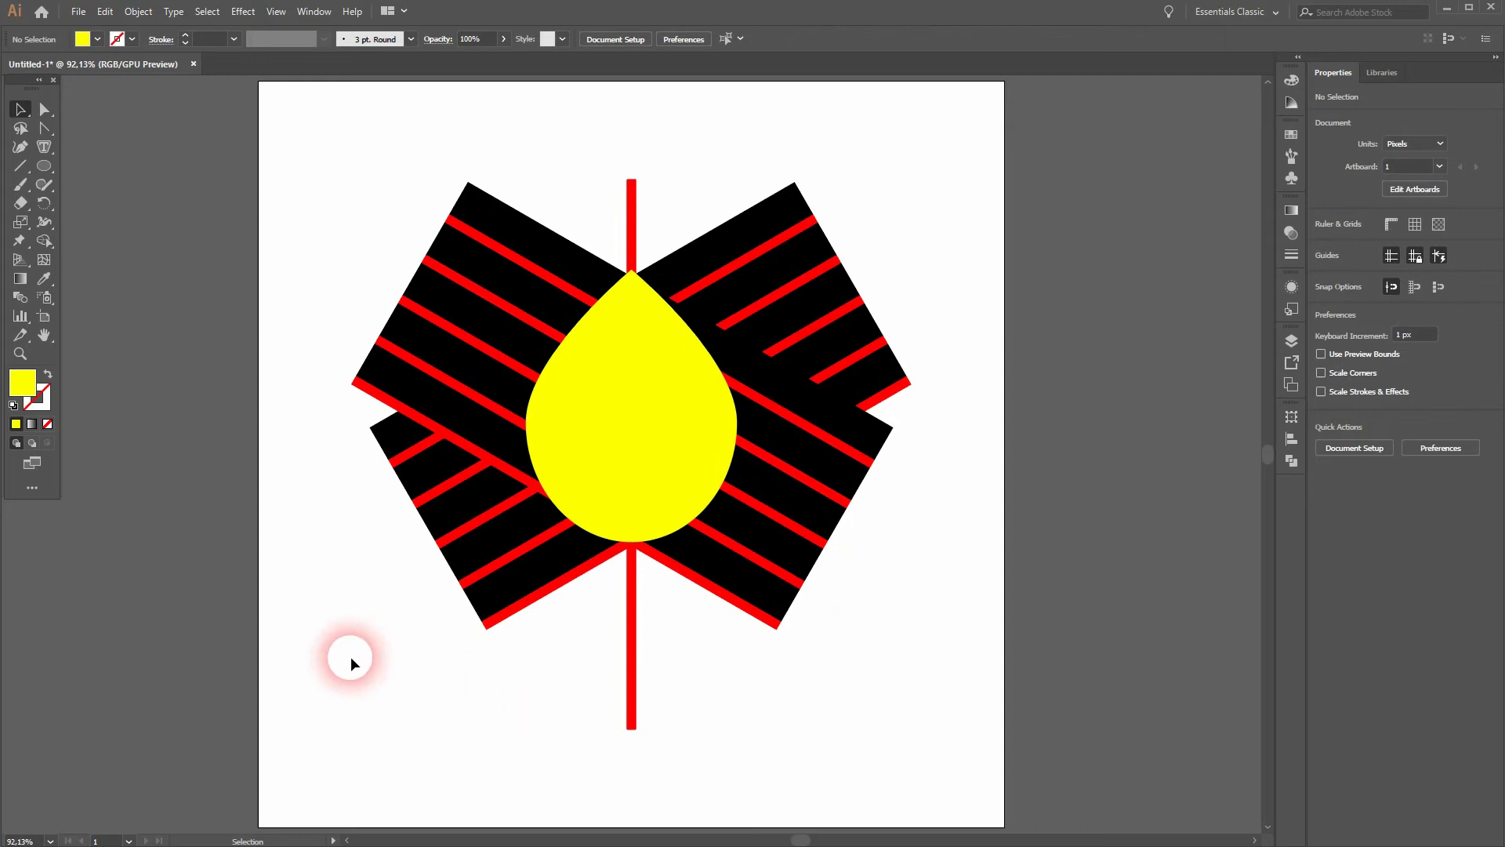
- Select all the artwork and remove the stack pieces outside the teardrop's left side with Shape Builder
left_click_drag(345, 654, 1011, 238)
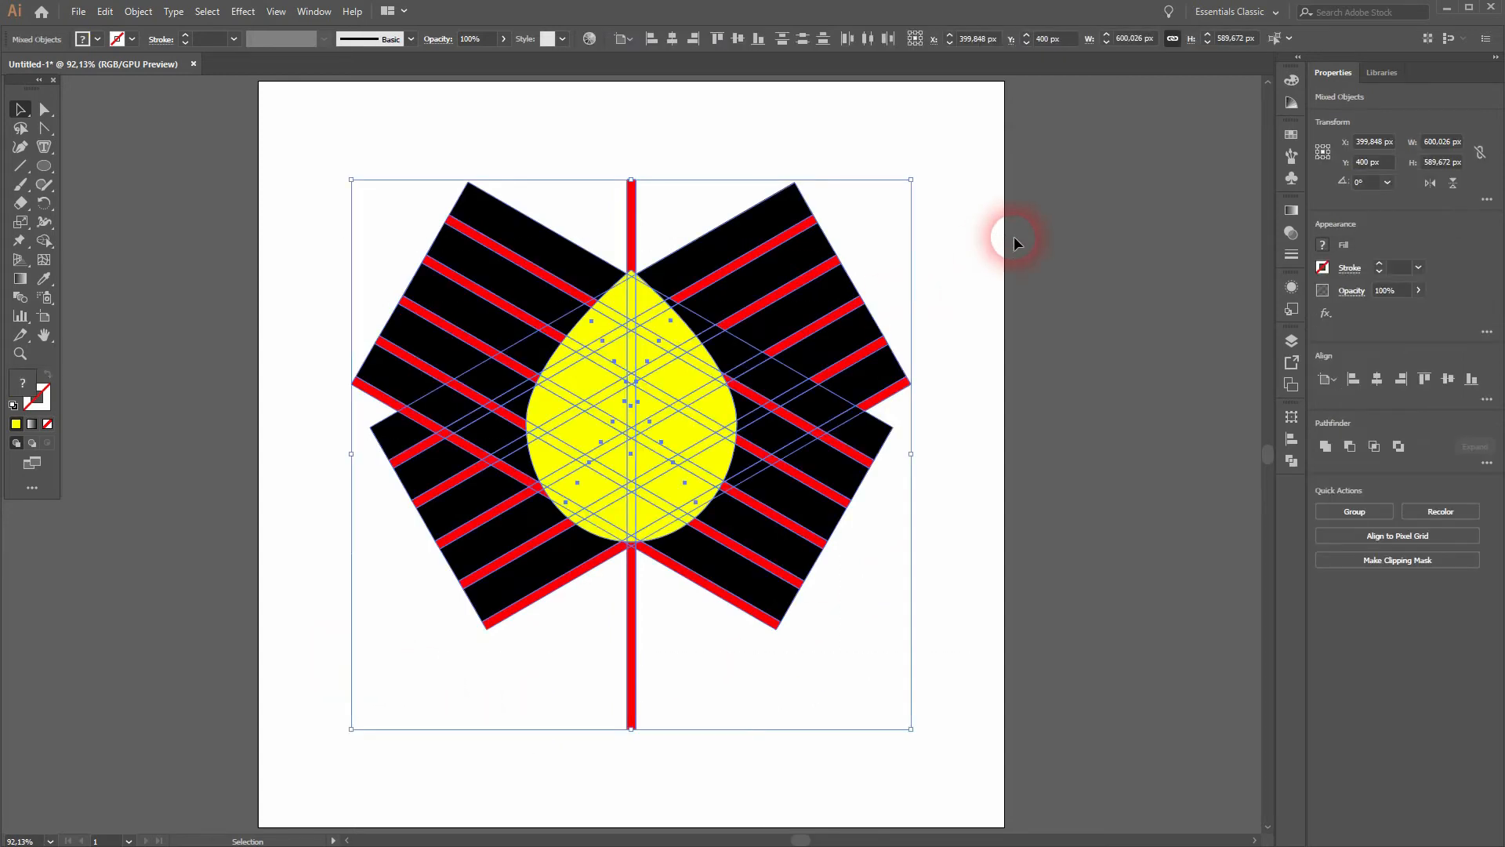
left_click(44, 240)
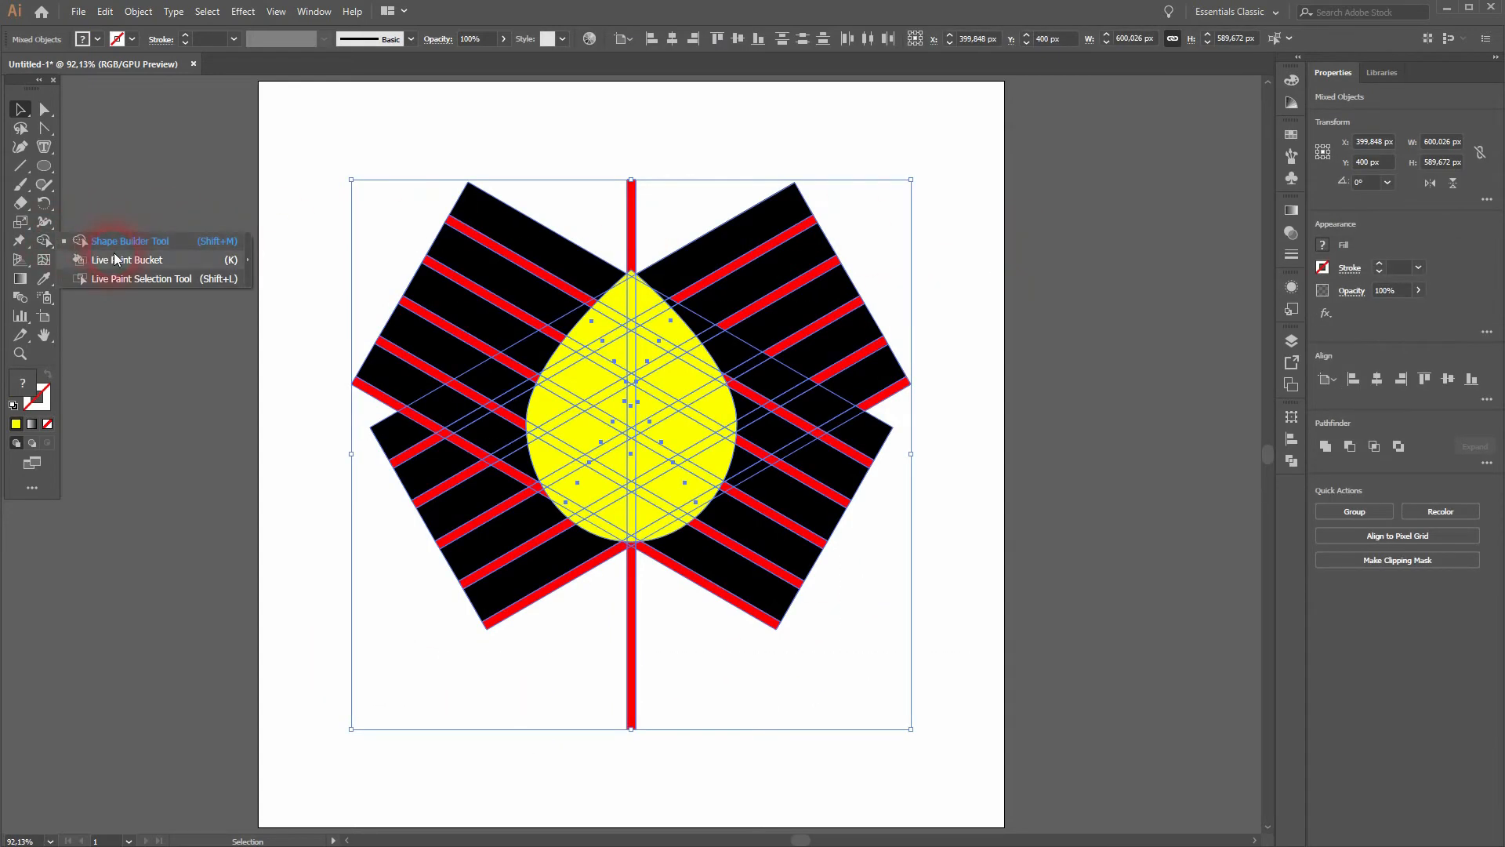
left_click(209, 259)
mouse_move(508, 190)
left_mouse_down()
mouse_move(521, 218)
mouse_move(497, 564)
mouse_move(531, 621)
mouse_move(402, 300)
mouse_move(457, 185)
left_mouse_up()
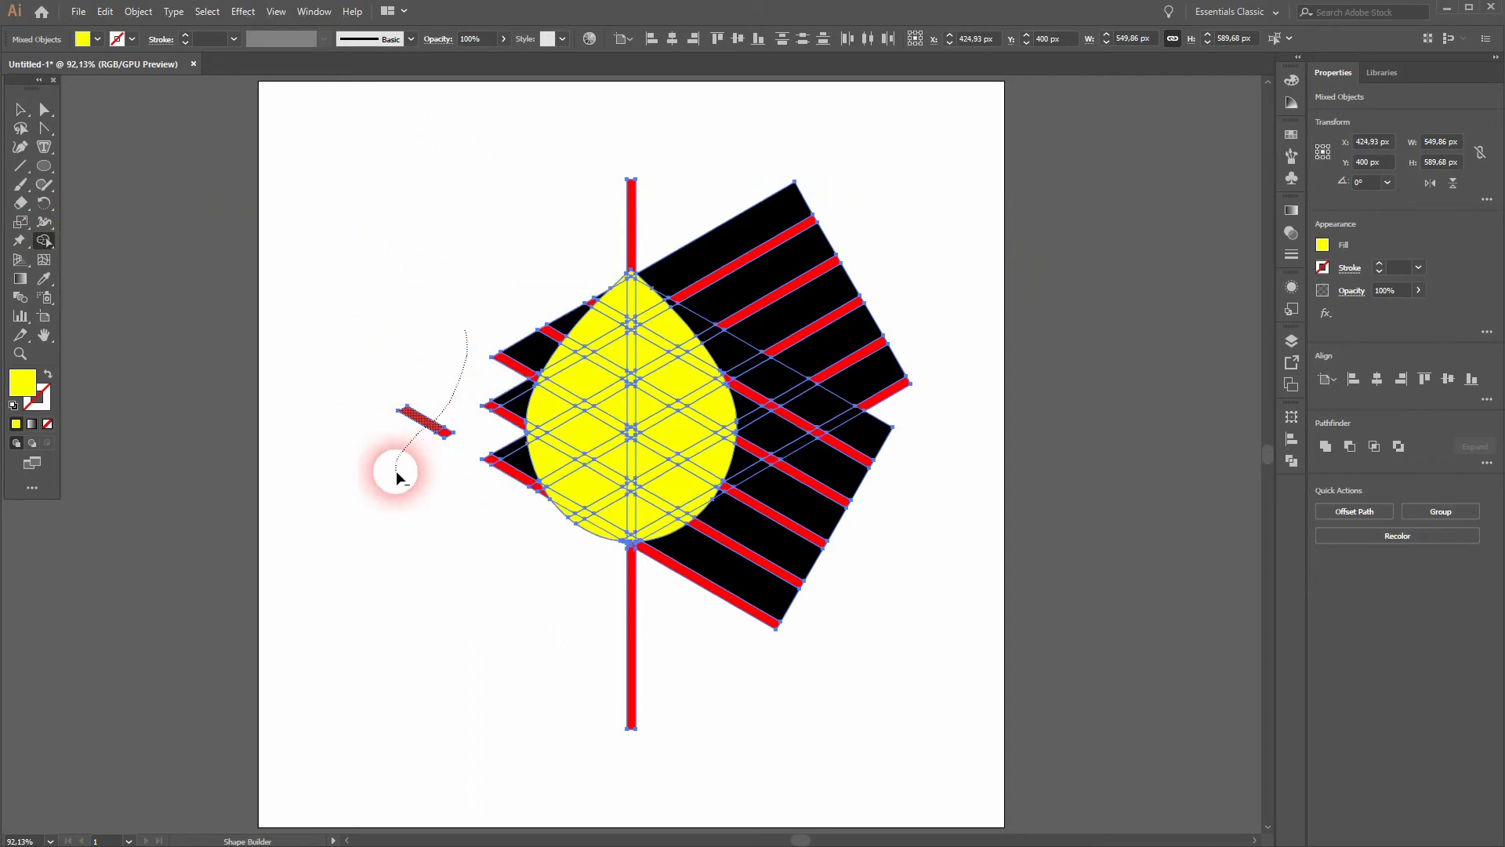
left_click_drag(457, 407, 434, 460)
- Remove the vertical bar's ends above and below the teardrop and the stack pieces outside its right side
left_click(632, 225, "alt")
left_click(631, 581, "alt")
mouse_move(676, 627)
left_mouse_down()
mouse_move(813, 420)
mouse_move(843, 424)
mouse_move(831, 425)
left_mouse_up()
left_click_drag(746, 505, 754, 392)
- Remove the leftover bar slivers around the teardrop's outline so that only the yellow shape and its dividing lines remain
scroll(729, 503, "up", 4)
left_click(720, 453, "alt")
left_click_drag(393, 637, 454, 644)
left_click_drag(796, 455, 949, 235)
scroll(412, 643, "up", 4)
left_click(471, 592, "alt")
left_click(333, 592, "alt")
scroll(329, 541, "down", 5)
mouse_move(138, 404)
left_mouse_down()
mouse_move(308, 339)
mouse_move(498, 677)
mouse_move(445, 598)
mouse_move(496, 395)
left_mouse_up()
left_click(491, 471, "alt")
scroll(497, 449, "up", 6)
left_click(555, 510, "alt")
scroll(490, 306, "down", 5)
mouse_move(490, 306)
left_mouse_down()
mouse_move(267, 541)
mouse_move(480, 323)
left_mouse_up()
left_click(887, 554, "alt")
scroll(944, 565, "up", 5)
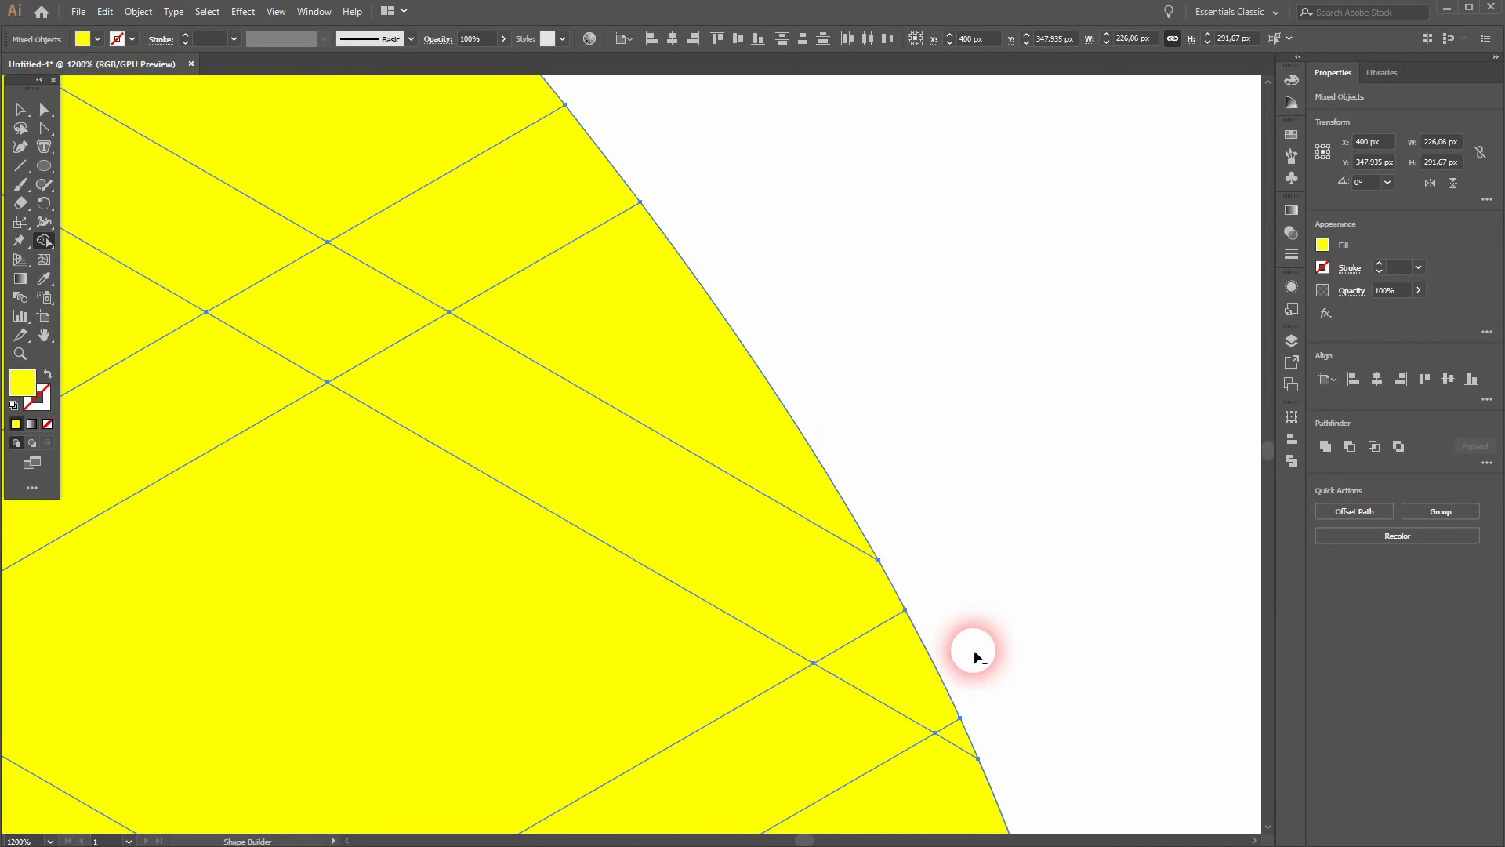
- Remove the upper and lower stretches of the central vertical bar from the teardrop with Shape Builder
key("ctrl")
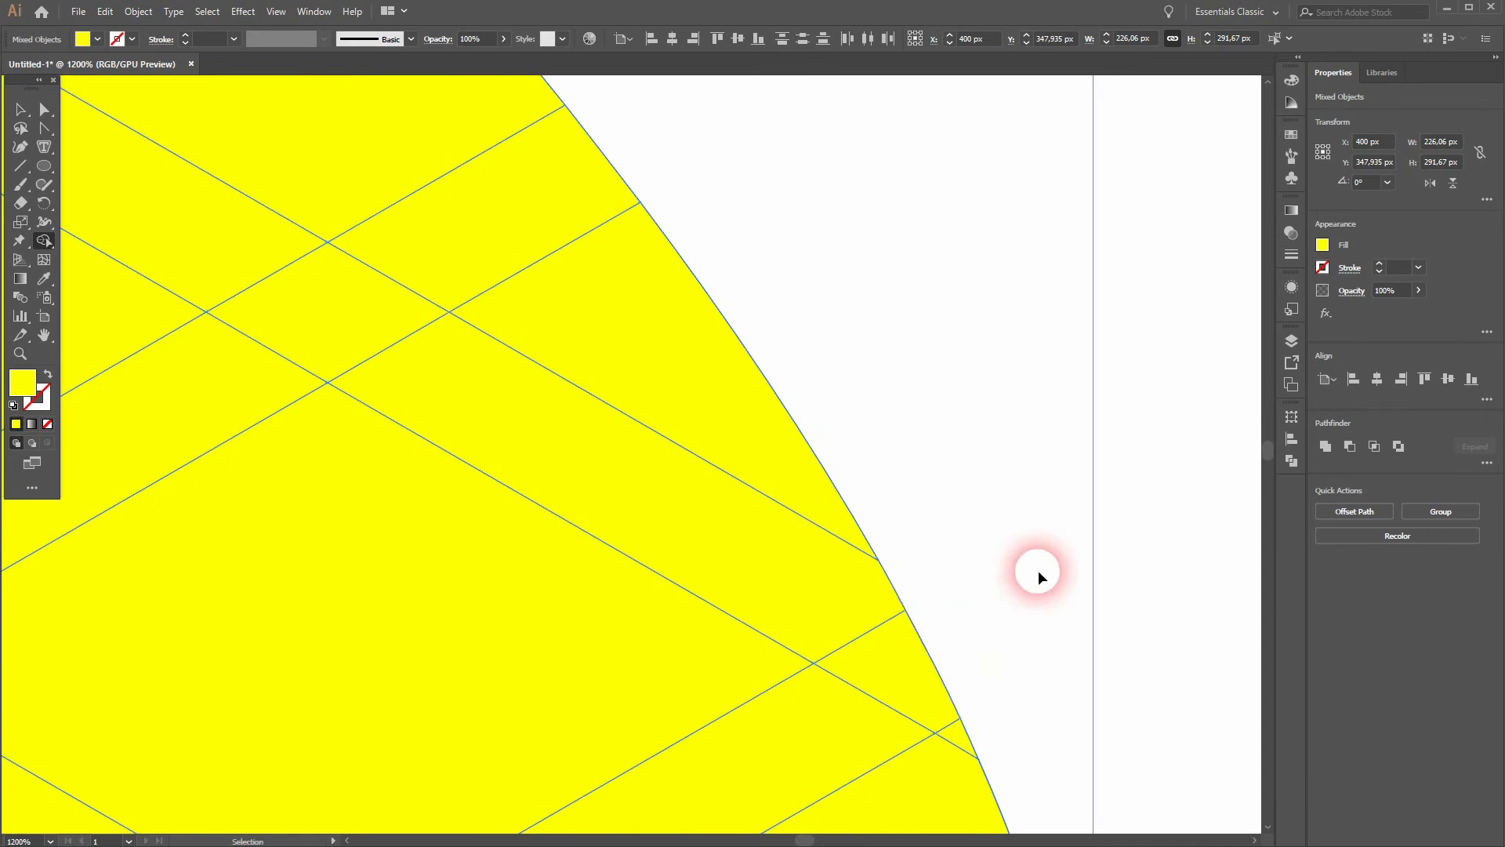
key("ctrl+0")
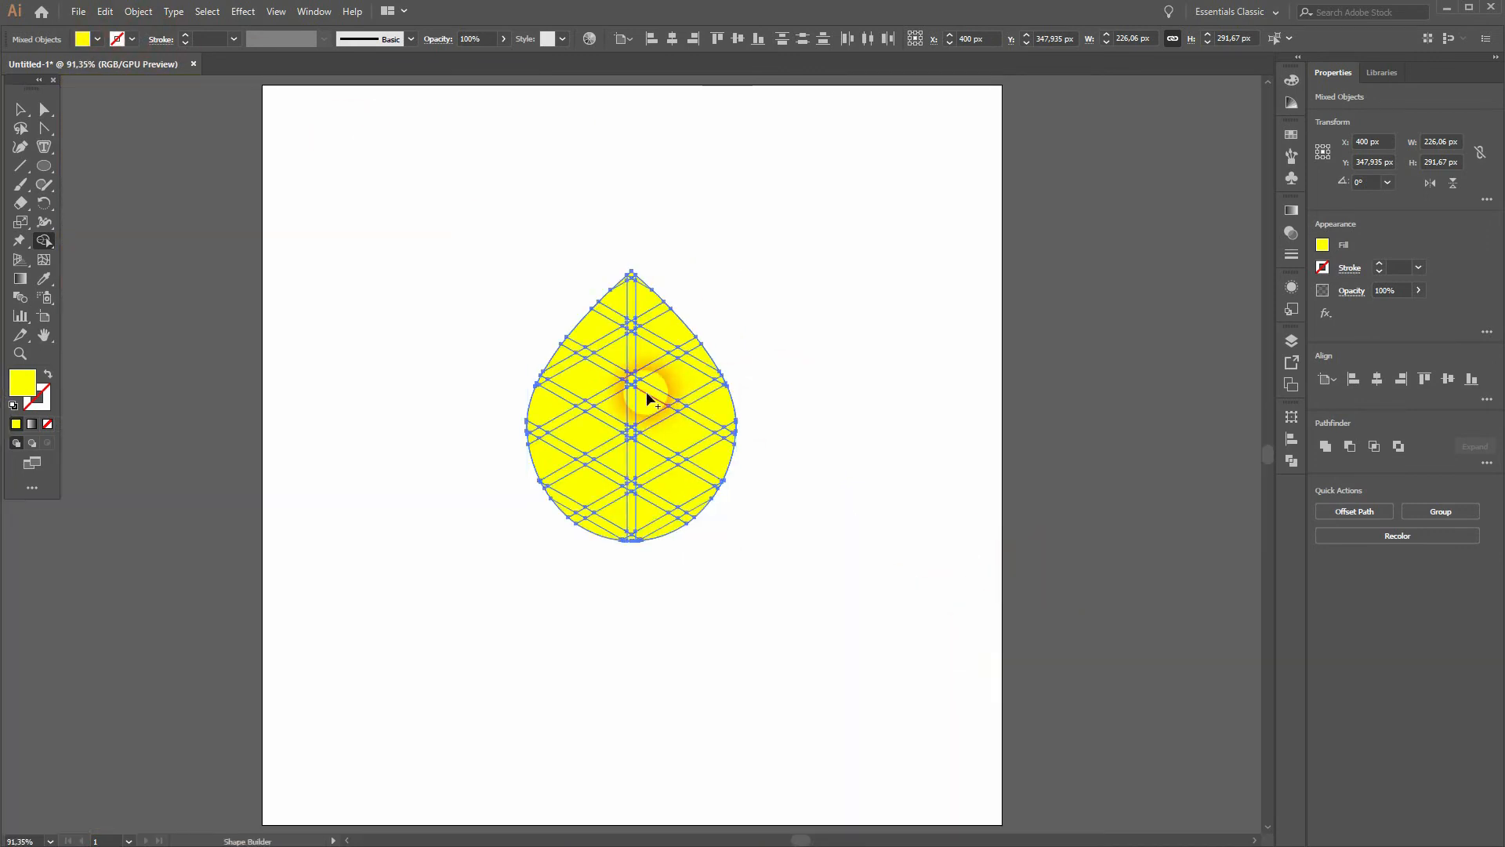
scroll(608, 337, "up", 2)
scroll(660, 382, "up", 1)
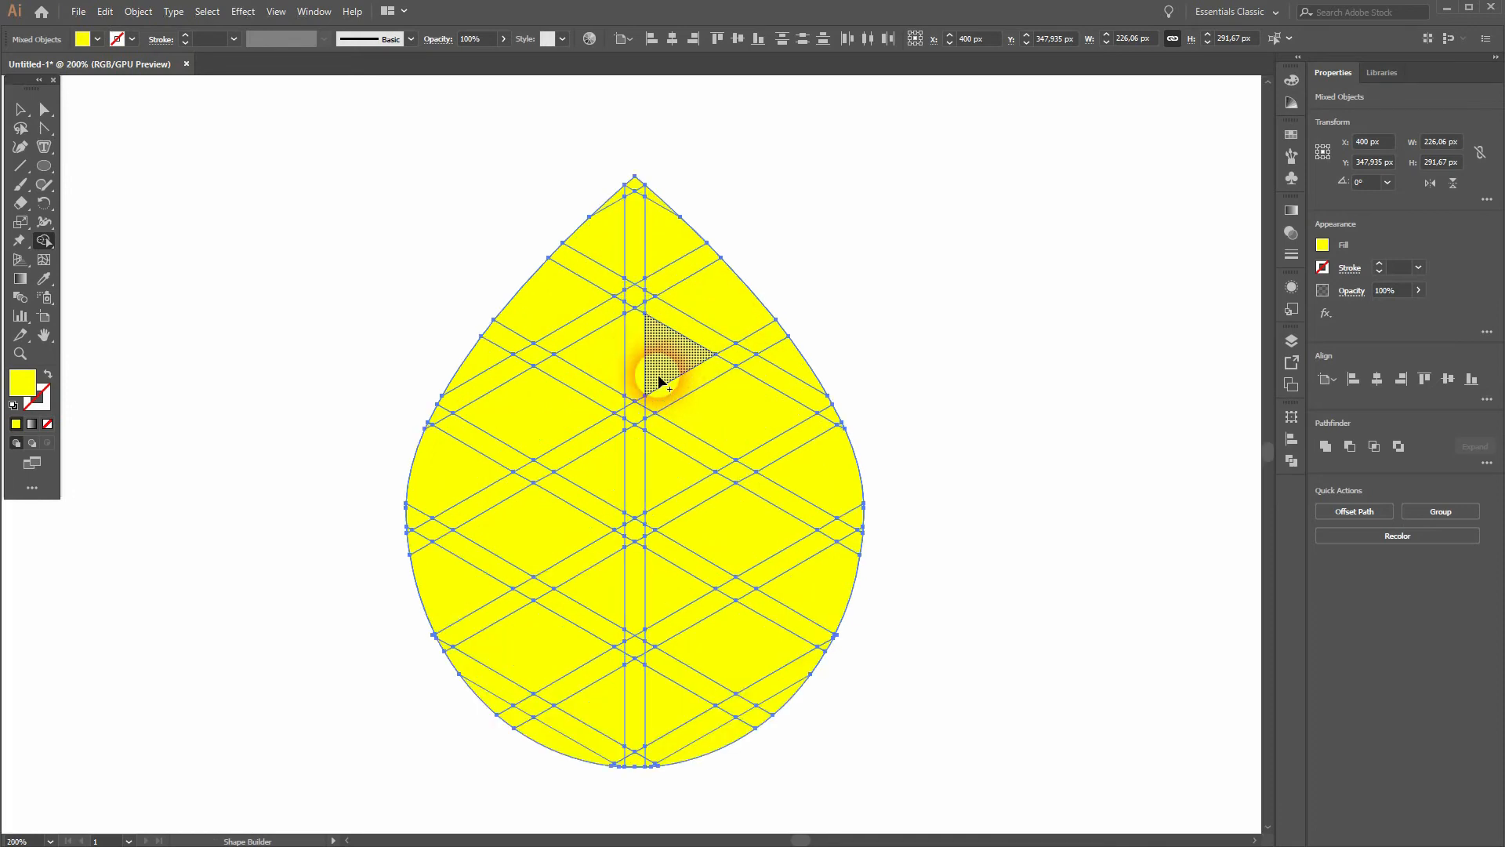
left_click(637, 204, "alt")
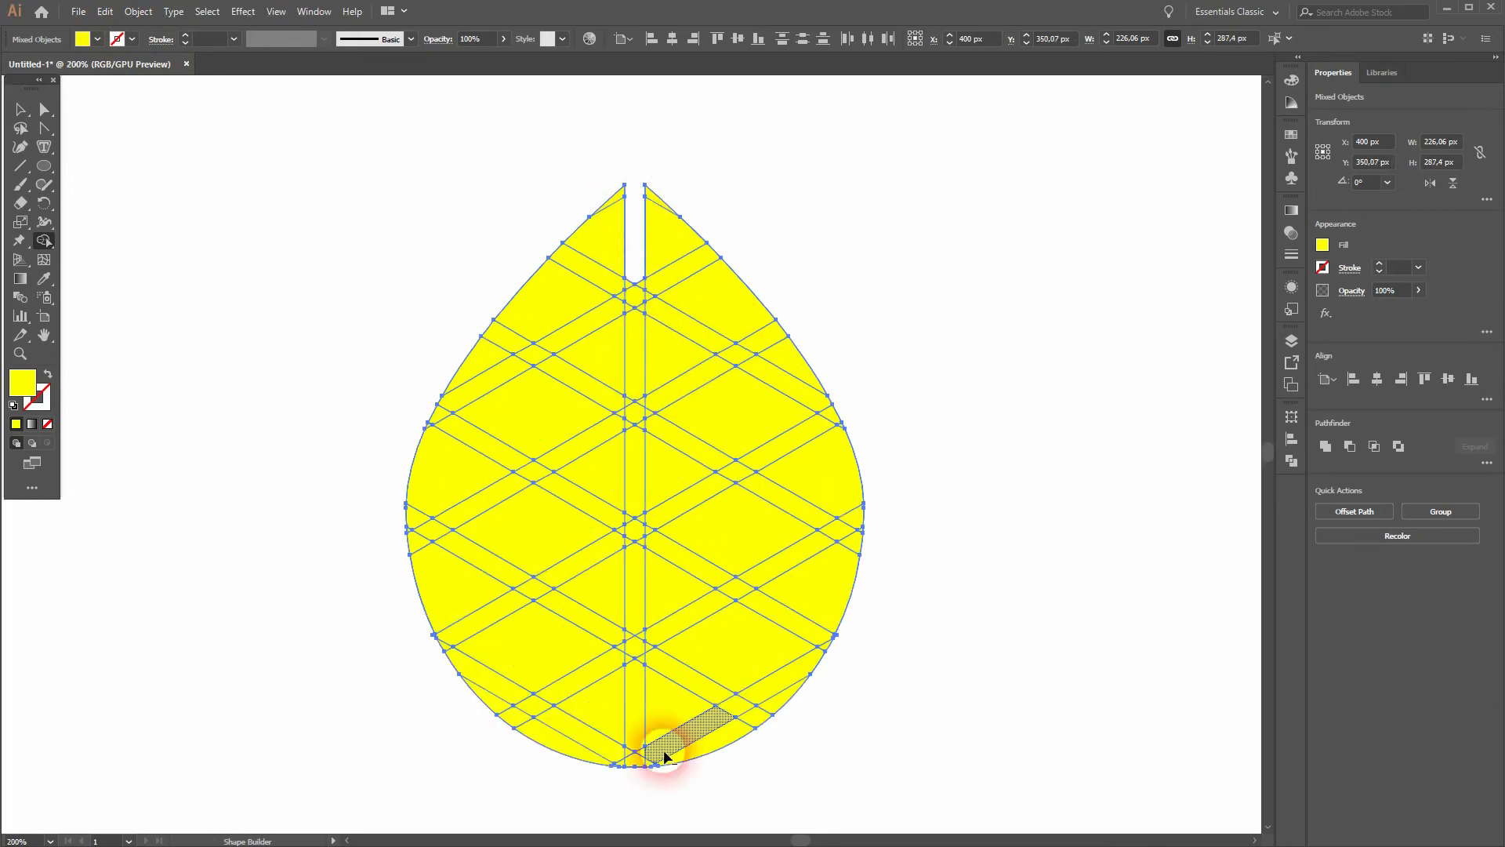
left_click(635, 756, "alt")
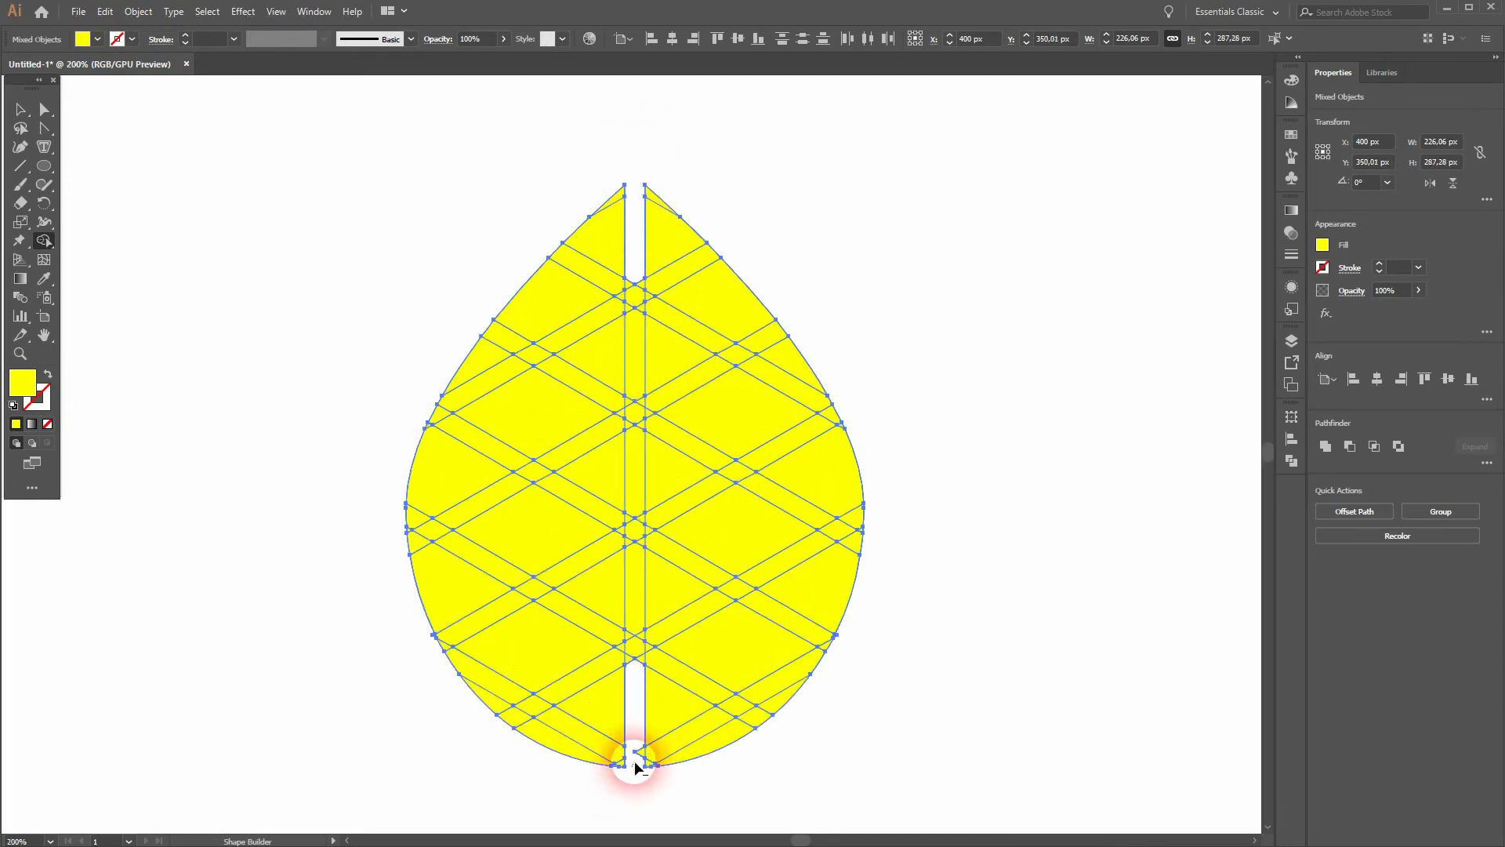
left_click(638, 588, "alt")
- Remove the remaining small pieces of the vertical bar so a clear gap splits the teardrop in two
scroll(631, 666, "up", 4)
left_click_drag(677, 408, 678, 685)
mouse_move(646, 300)
left_mouse_down()
mouse_move(675, 591)
mouse_move(656, 356)
left_mouse_up()
mouse_move(677, 755)
left_mouse_down()
mouse_move(669, 499)
mouse_move(710, 720)
left_mouse_up()
left_click_drag(698, 354, 720, 722)
left_click_drag(716, 716, 714, 357)
left_click_drag(722, 369, 739, 604)
mouse_move(719, 335)
left_mouse_down()
mouse_move(726, 716)
mouse_move(723, 363)
mouse_move(746, 551)
left_mouse_up()
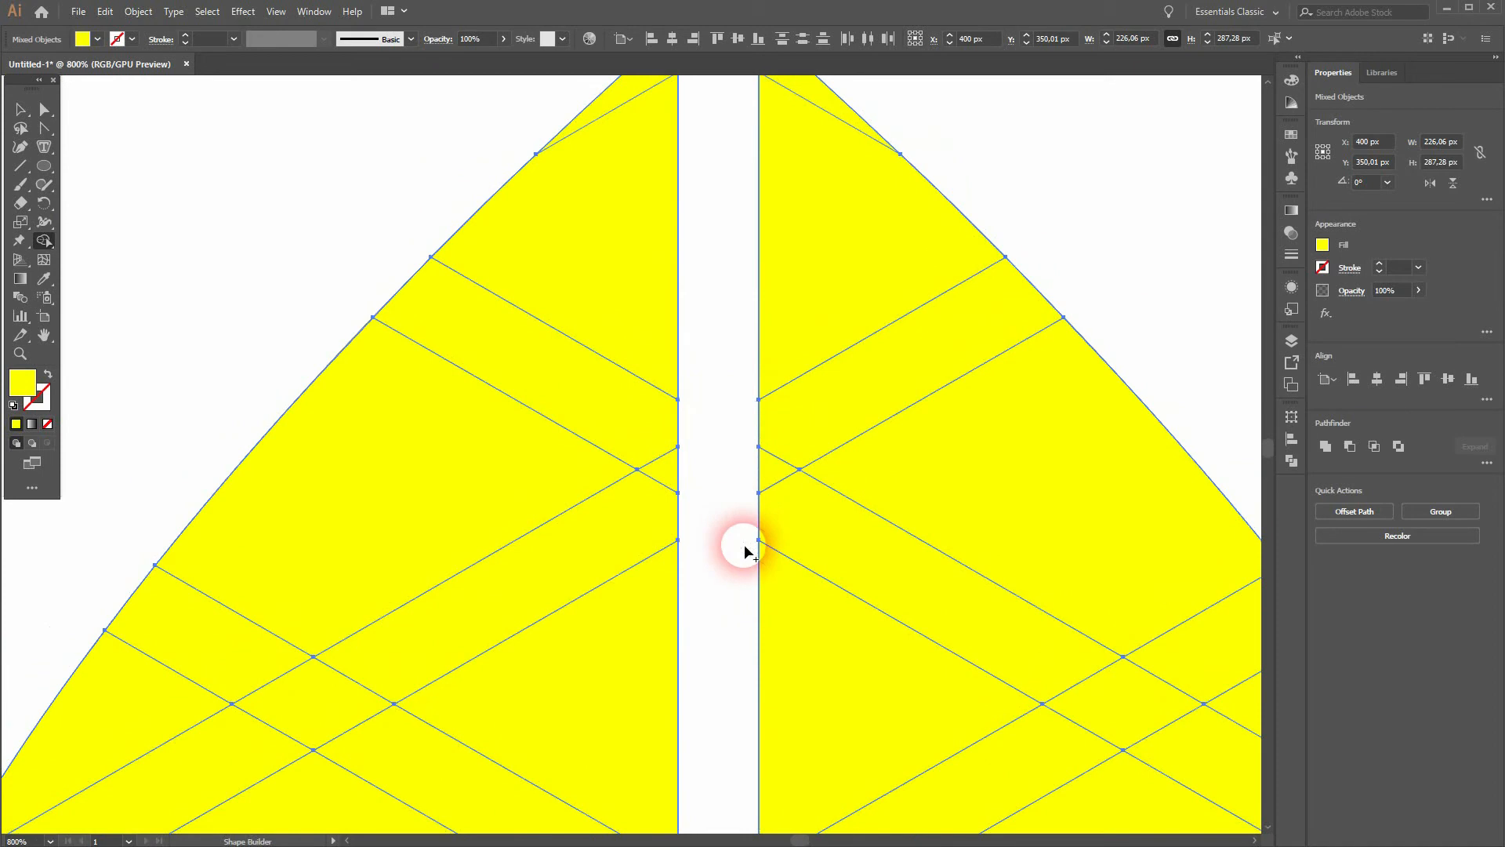
- Merge the pieces of the teardrop's top section into one segment on each side of the central gap
scroll(729, 540, "up", 5)
scroll(709, 471, "down", 5)
left_click_drag(121, 700, 599, 299)
left_click_drag(1136, 497, 832, 113)
scroll(820, 493, "down", 2)
left_click_drag(892, 632, 827, 417)
left_click_drag(1008, 408, 920, 316)
- Remove the first pair of diagonal bars directly below the two merged top segments
left_click_drag(676, 267, 624, 322)
left_click_drag(595, 326, 278, 532)
left_click_drag(703, 255, 1193, 576)
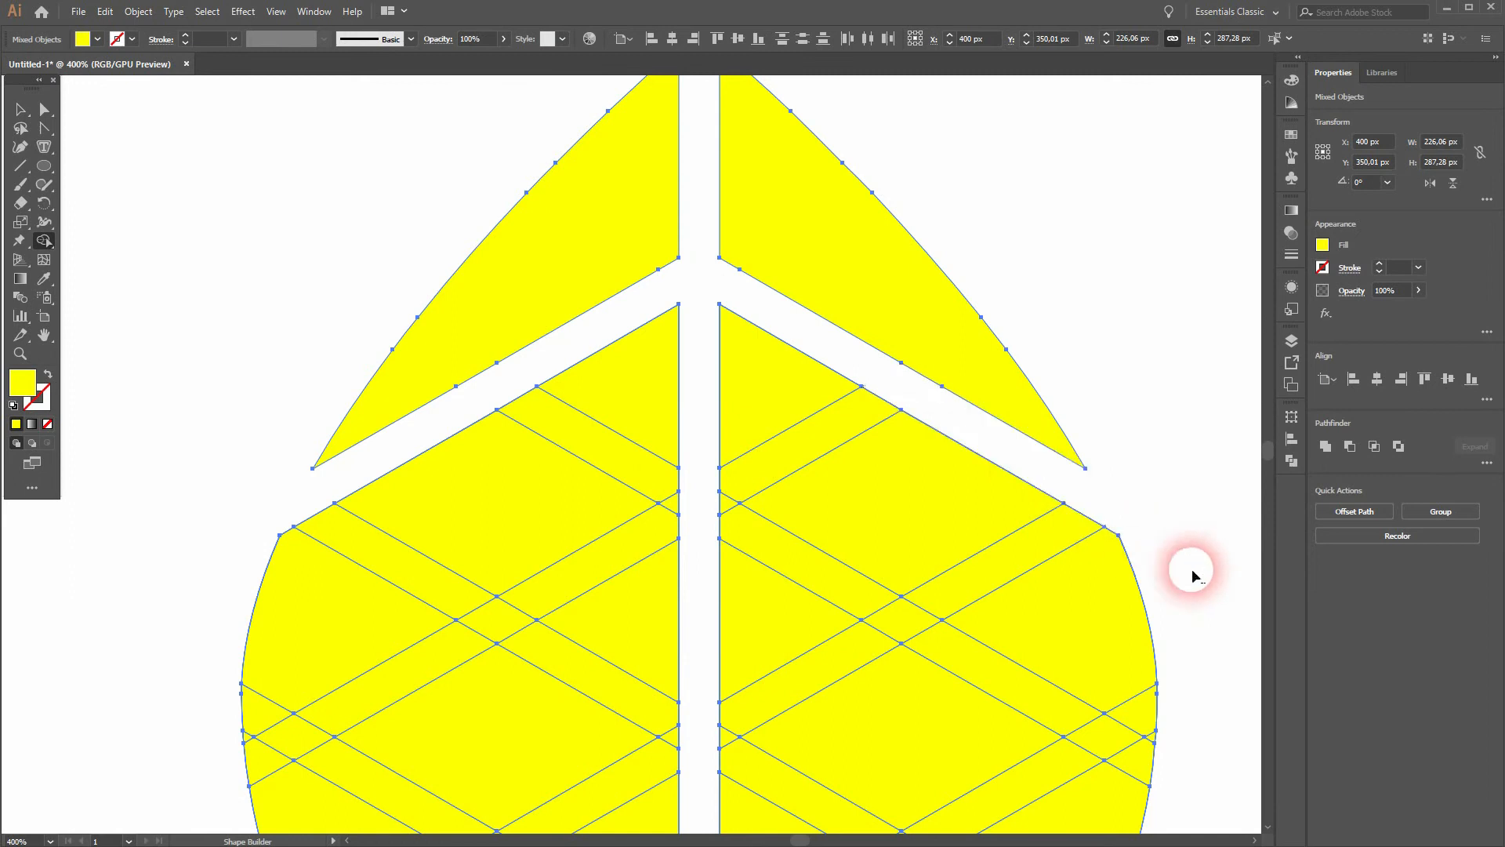
- Merge the second band on each side into one segment and remove the diagonal bars below it
mouse_move(1190, 690)
left_mouse_down()
mouse_move(1101, 652)
mouse_move(1151, 675)
mouse_move(1145, 743)
left_mouse_up()
mouse_move(663, 317)
left_mouse_down()
mouse_move(386, 561)
mouse_move(245, 722)
mouse_move(254, 733)
mouse_move(712, 514)
mouse_move(1092, 713)
mouse_move(980, 825)
mouse_move(985, 510)
mouse_move(1001, 504)
mouse_move(1002, 518)
left_mouse_up()
mouse_move(994, 634)
left_mouse_down()
mouse_move(628, 417)
mouse_move(557, 420)
mouse_move(206, 615)
left_mouse_up()
scroll(199, 605, "up", 4)
scroll(282, 604, "down", 4)
scroll(1069, 587, "up", 4)
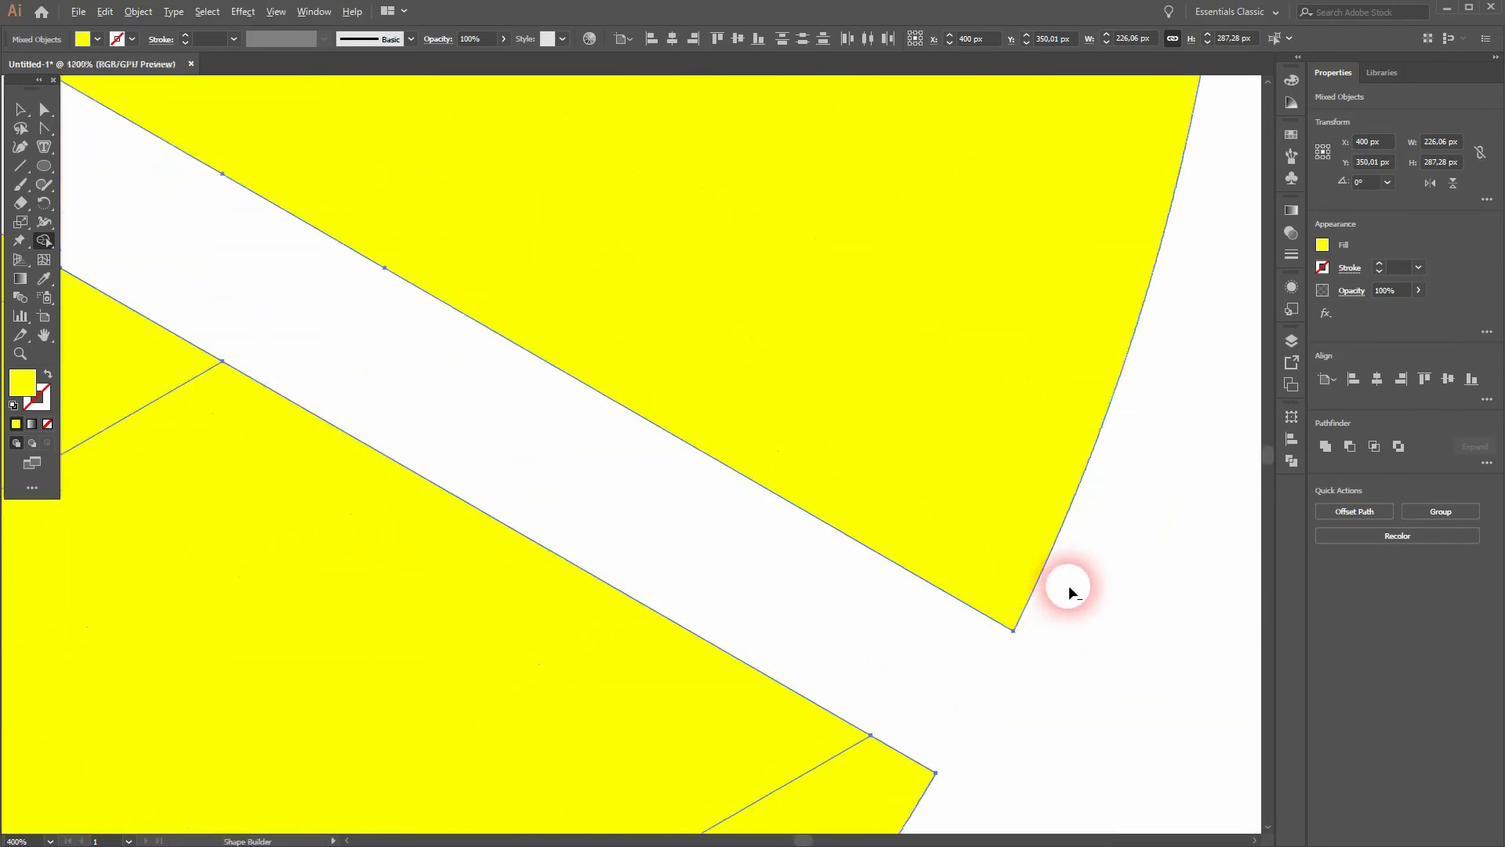
- Merge the lower bands into mirrored segments, remove the diagonal bars between them, and join the small corner pieces at the base
scroll(1070, 585, "down", 3)
left_click_drag(284, 802, 278, 802)
left_click_drag(195, 581, 559, 365)
mouse_move(567, 715)
left_mouse_down()
mouse_move(520, 389)
mouse_move(322, 504)
left_mouse_up()
mouse_move(555, 396)
left_mouse_down()
mouse_move(595, 376)
mouse_move(556, 379)
left_mouse_up()
key("ctrl+z")
left_click_drag(706, 490, 819, 599)
mouse_move(612, 632)
left_mouse_down()
mouse_move(625, 555)
mouse_move(592, 478)
left_mouse_up()
mouse_move(498, 457)
left_mouse_down()
mouse_move(389, 649)
mouse_move(377, 758)
left_mouse_up()
scroll(519, 566, "up", 4)
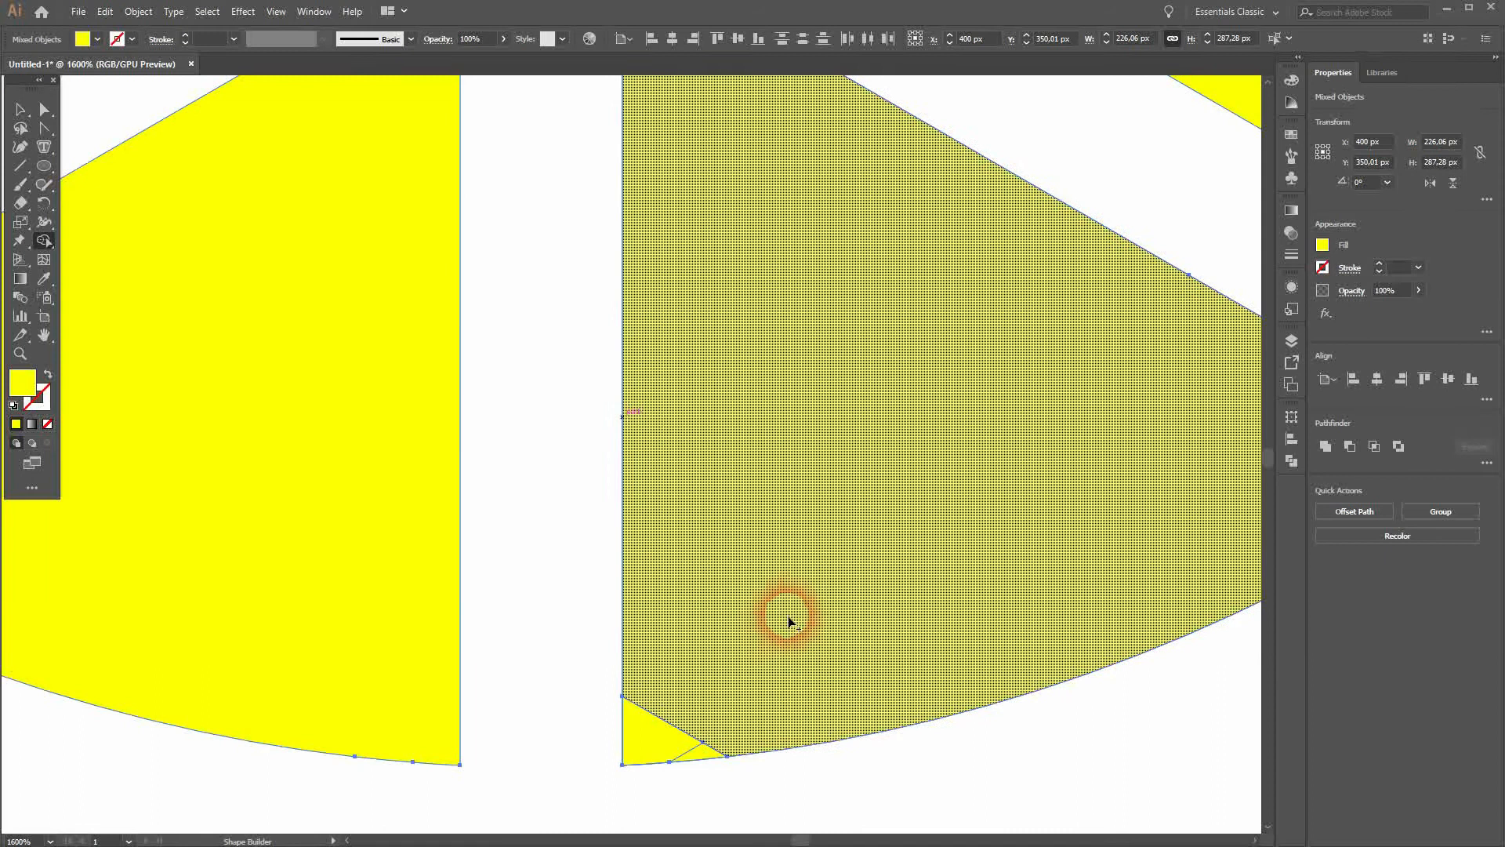
left_click_drag(790, 622, 705, 755)
- Select the top pair of leaf segments and fill both with the dark red swatch
key("ctrl+0")
key("v")
left_click(934, 629)
left_click(609, 307)
left_click(683, 323, "shift")
scroll(682, 321, "up", 1)
left_click(98, 39)
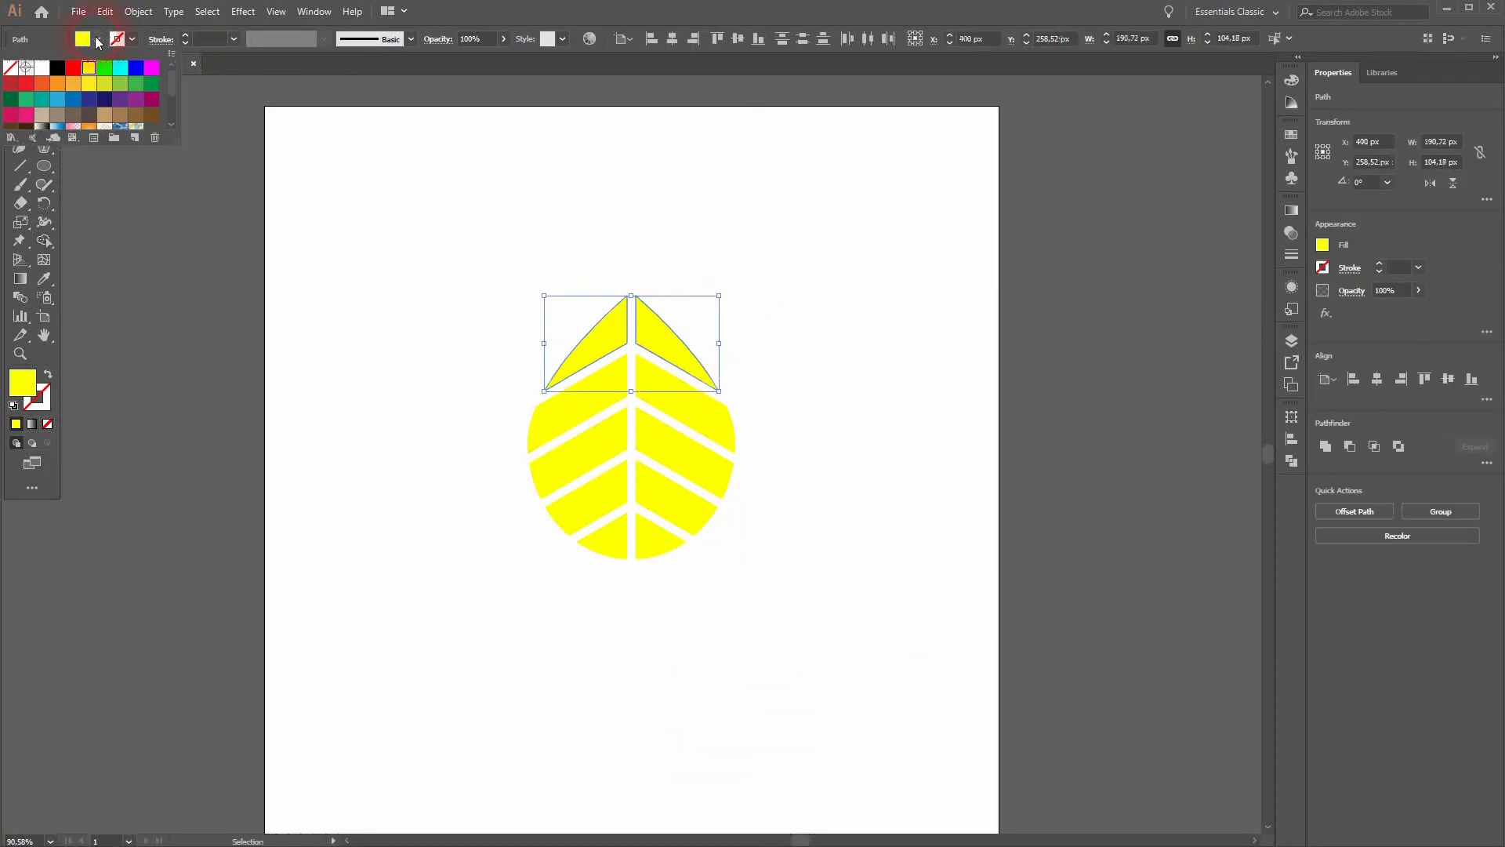
left_click(221, 278)
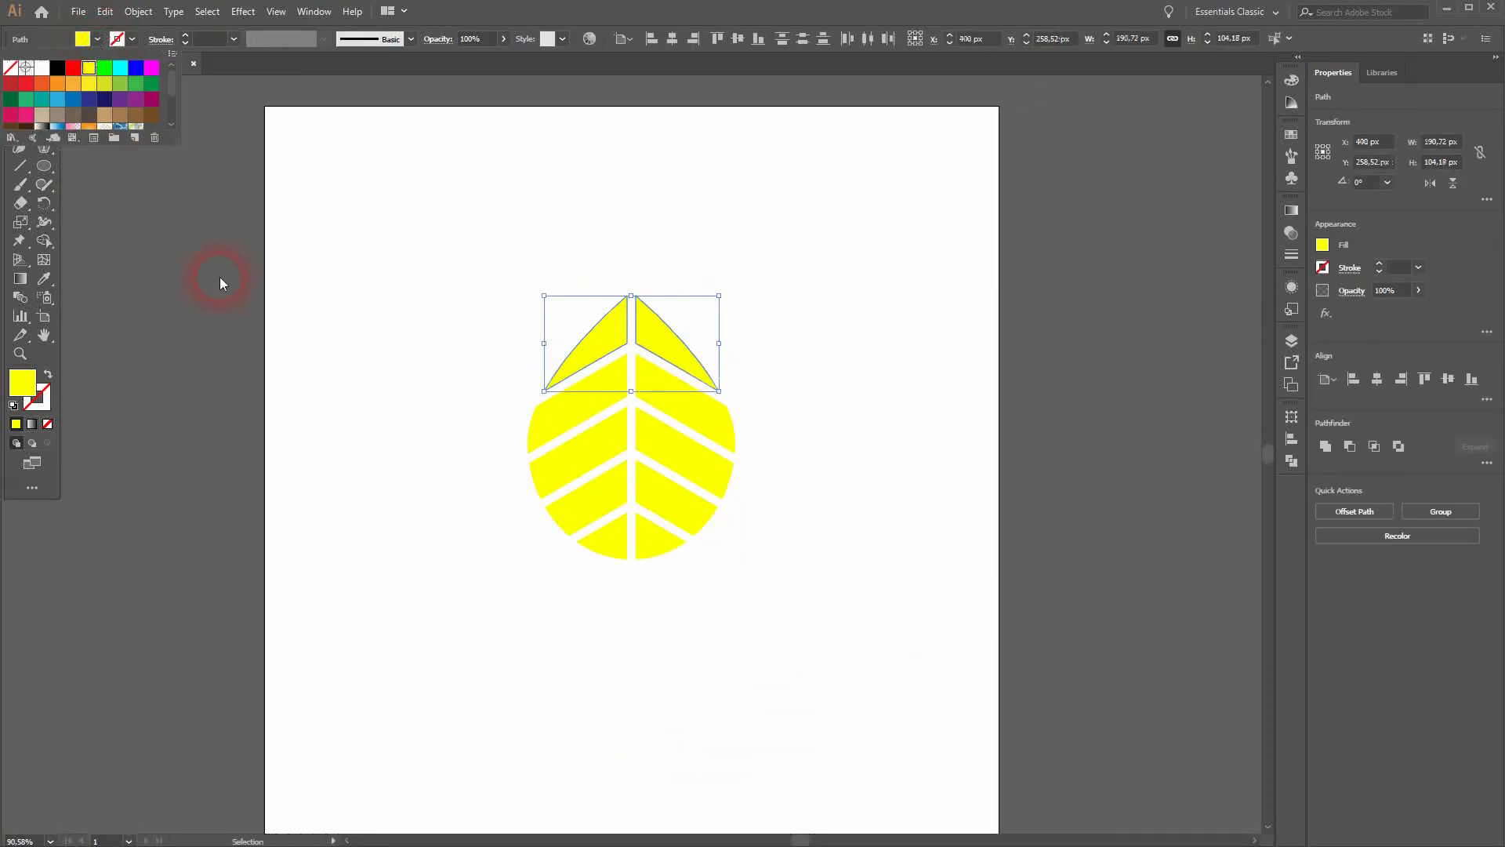
left_click(22, 94)
- Fill the second pair of leaf segments from the top with bright red
left_click(814, 410)
left_click(665, 400)
left_click(665, 401, "shift")
left_click(81, 41)
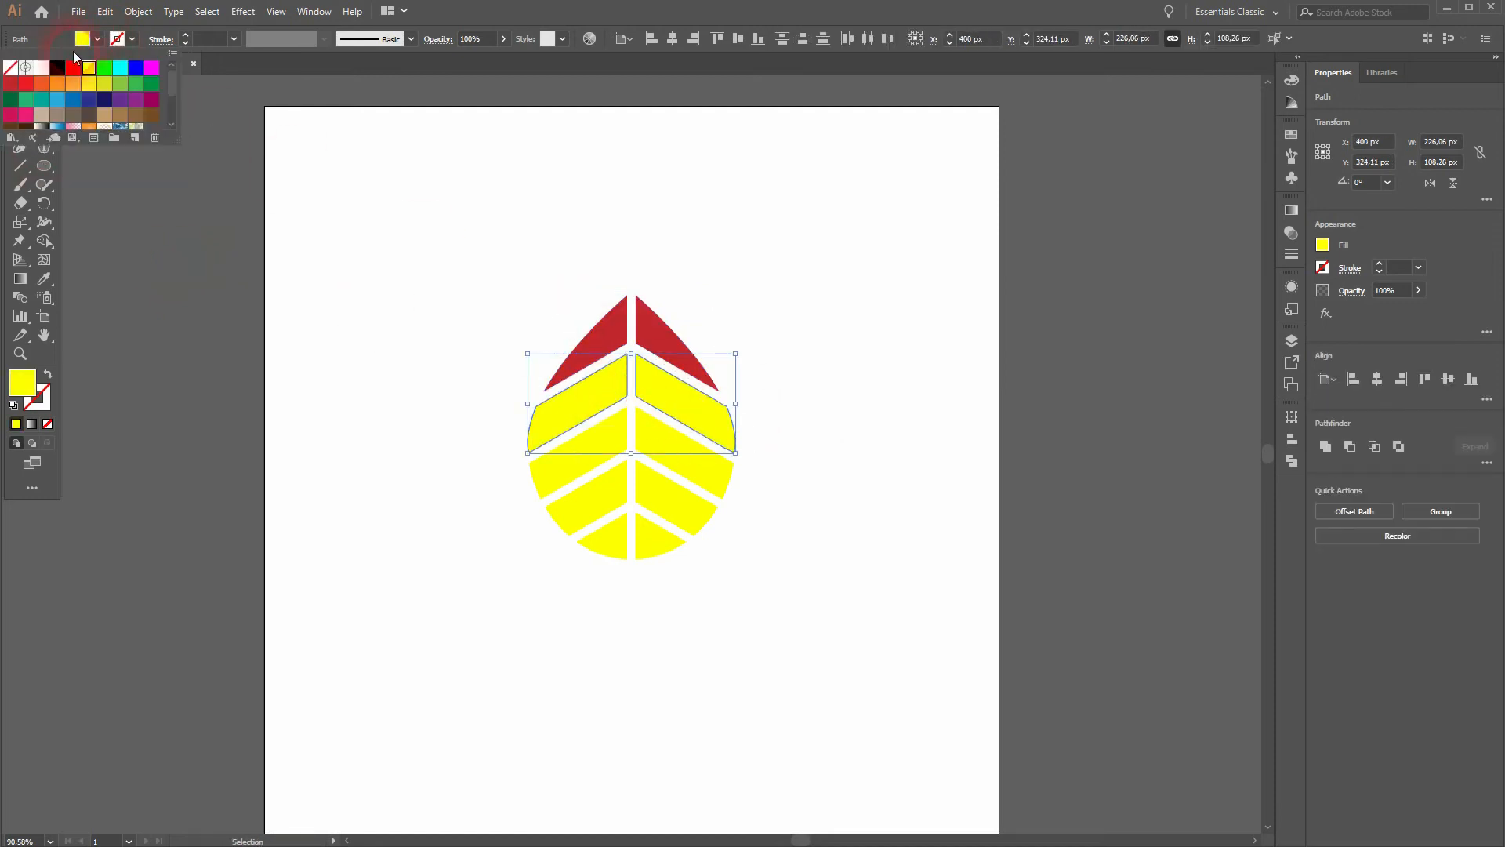
left_click(26, 83)
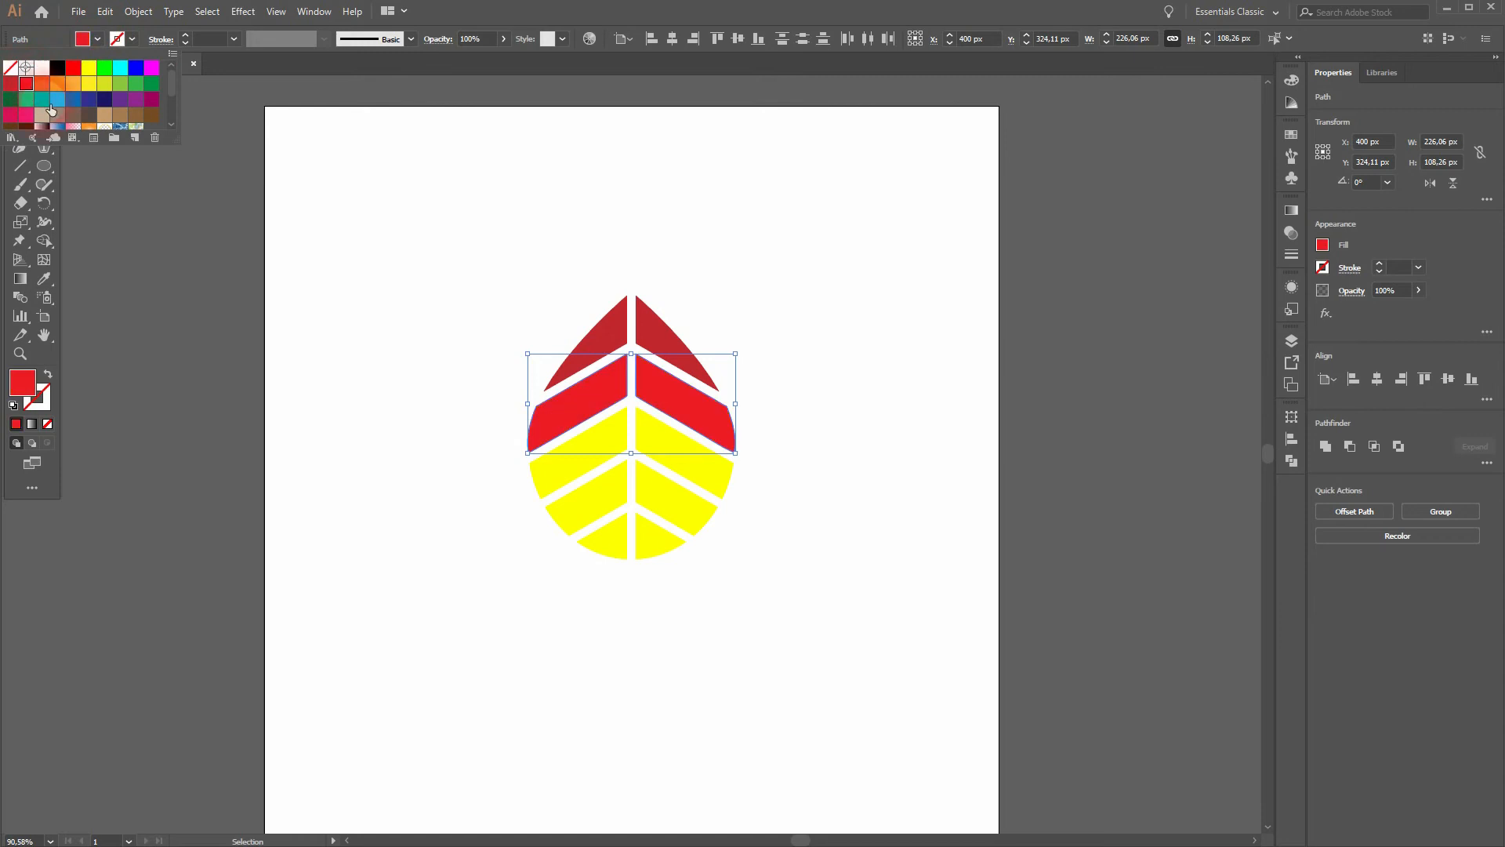
- Fill the third pair of leaf segments with the reddish orange swatch
left_click(577, 486)
left_click(700, 468, "shift")
left_click(101, 41)
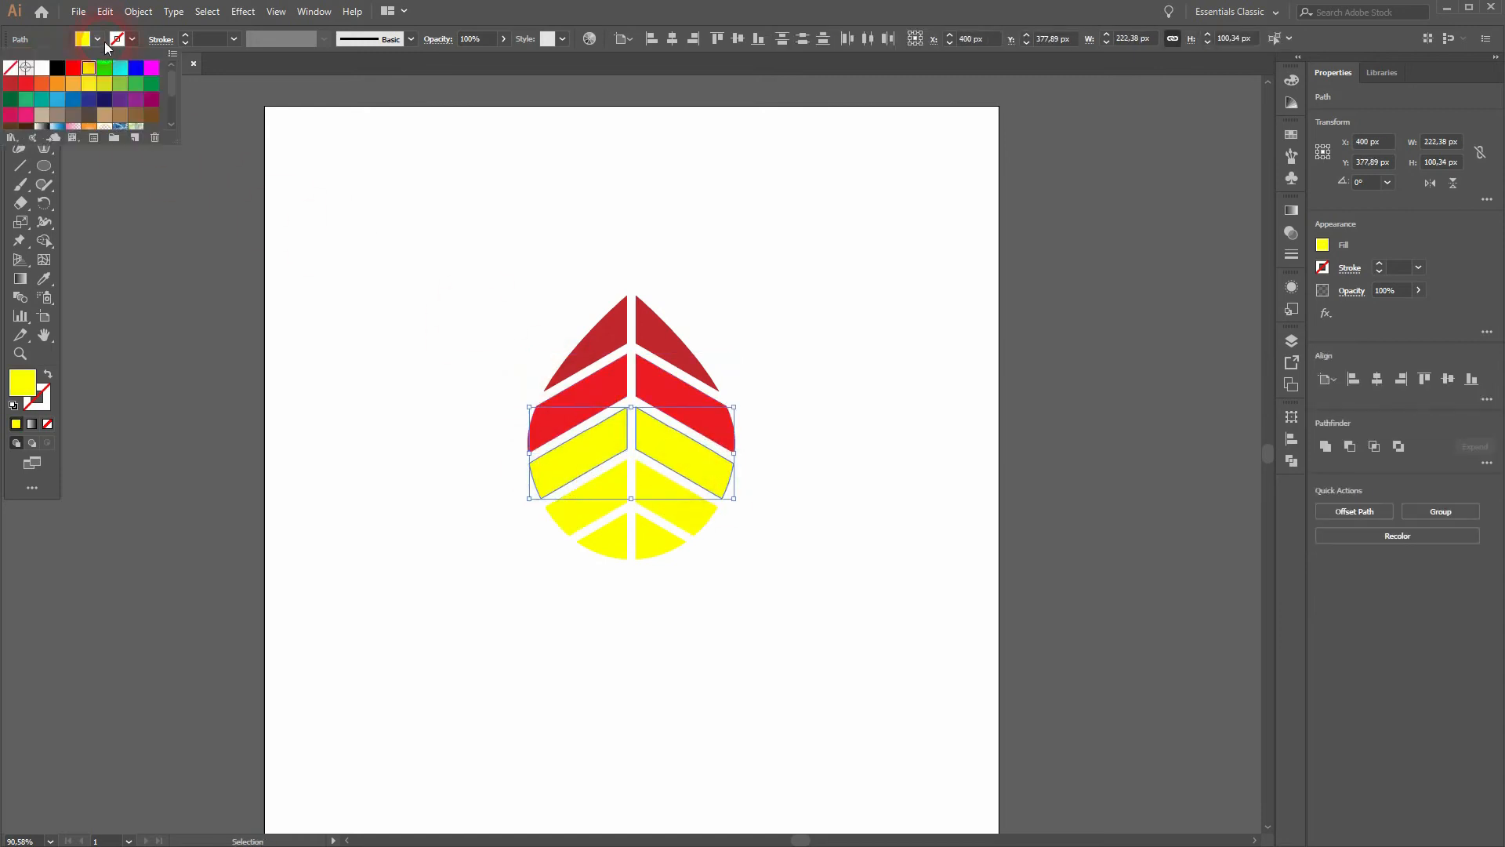
left_click(43, 85)
- Fill the fourth pair of leaf segments with the orange swatch
left_click(585, 503)
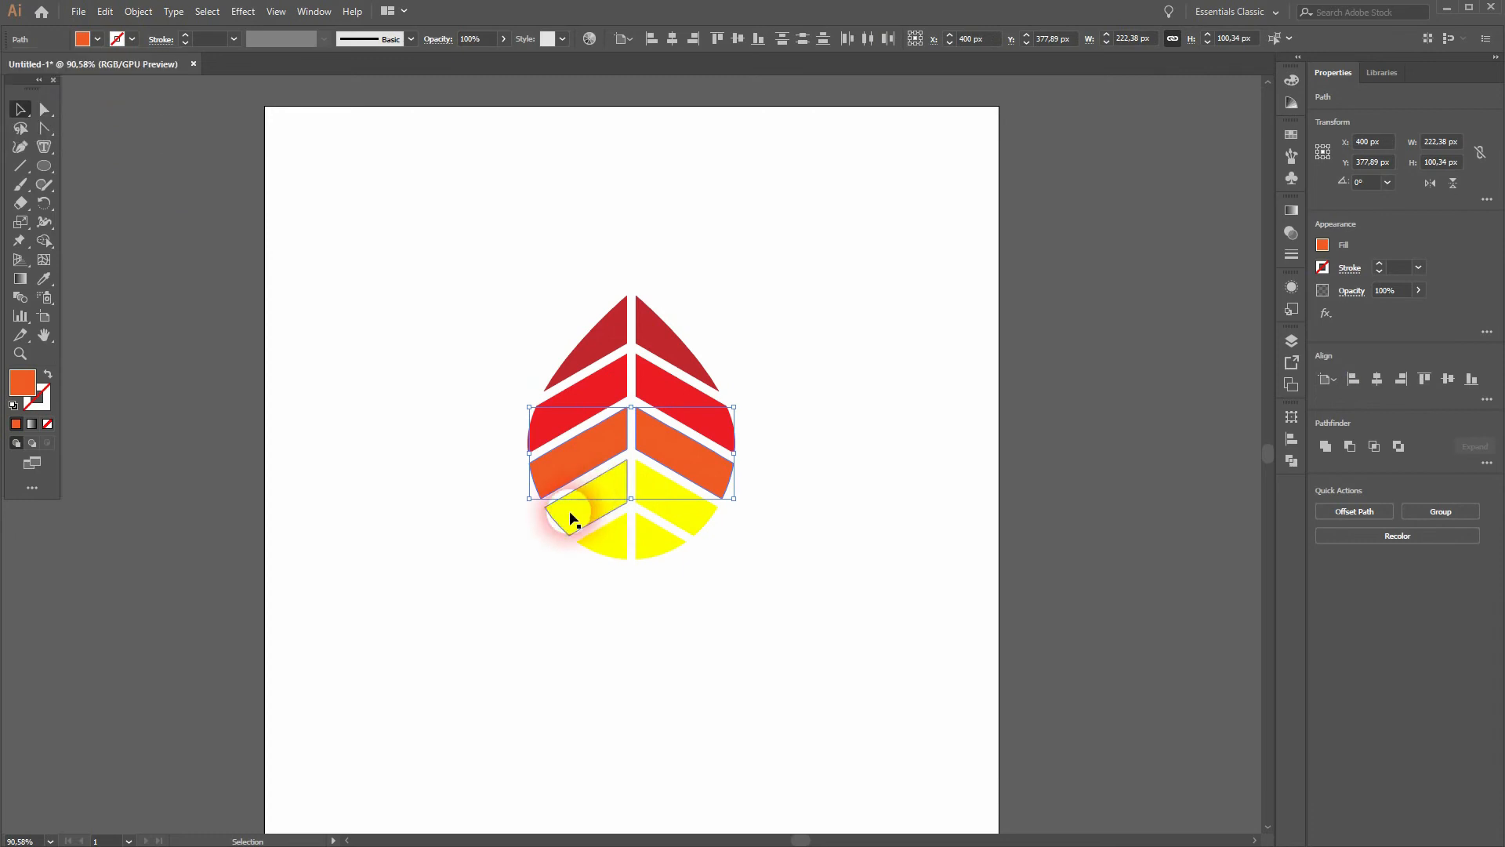
left_click(573, 509)
left_click(665, 490, "shift")
left_click(96, 43)
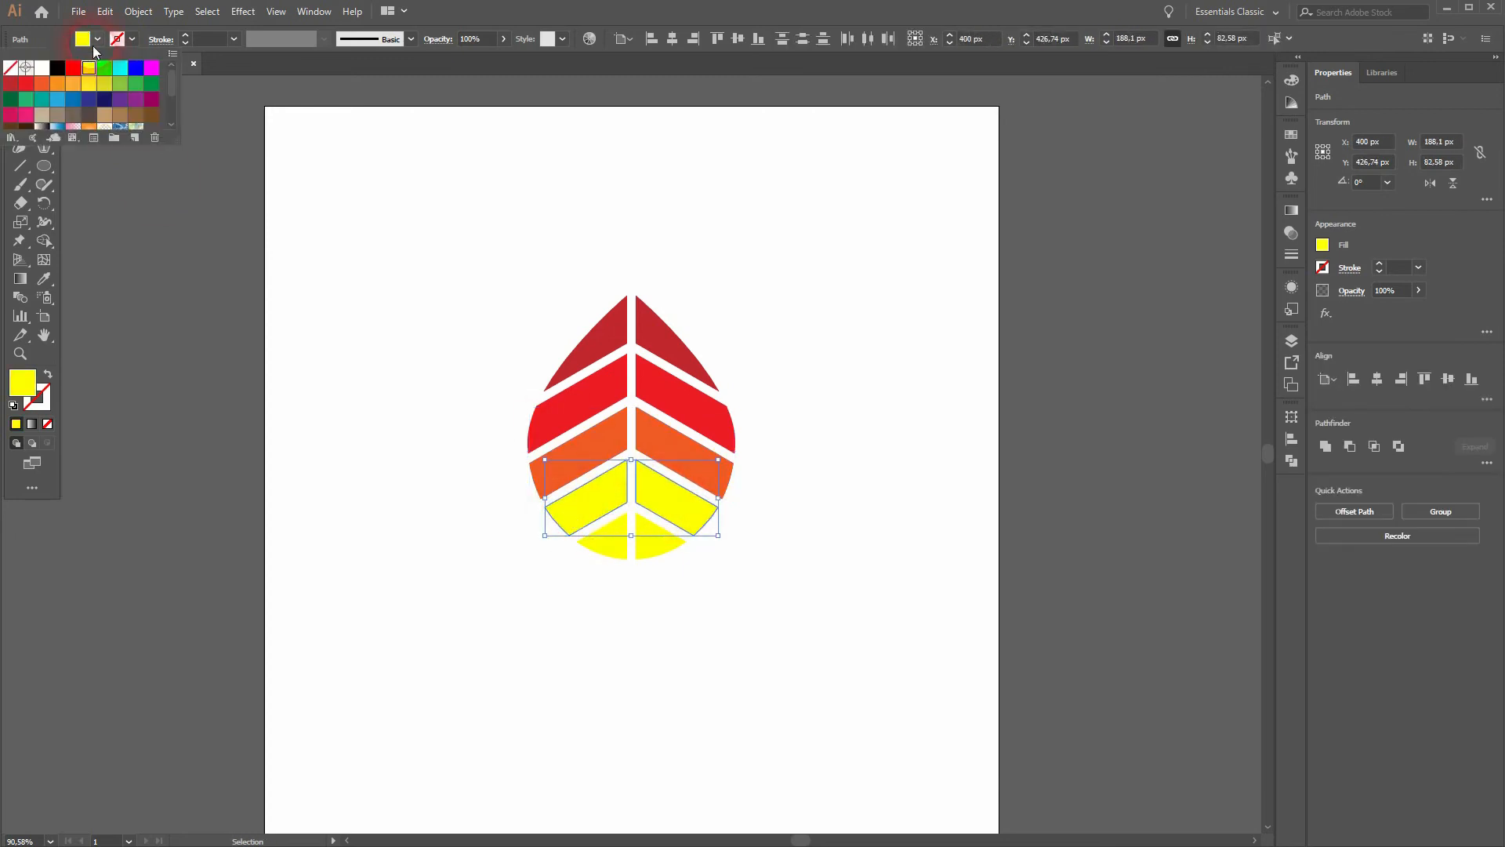
left_click(57, 83)
- Fill the bottom pair of leaf segments with the light orange swatch
double_click(614, 554)
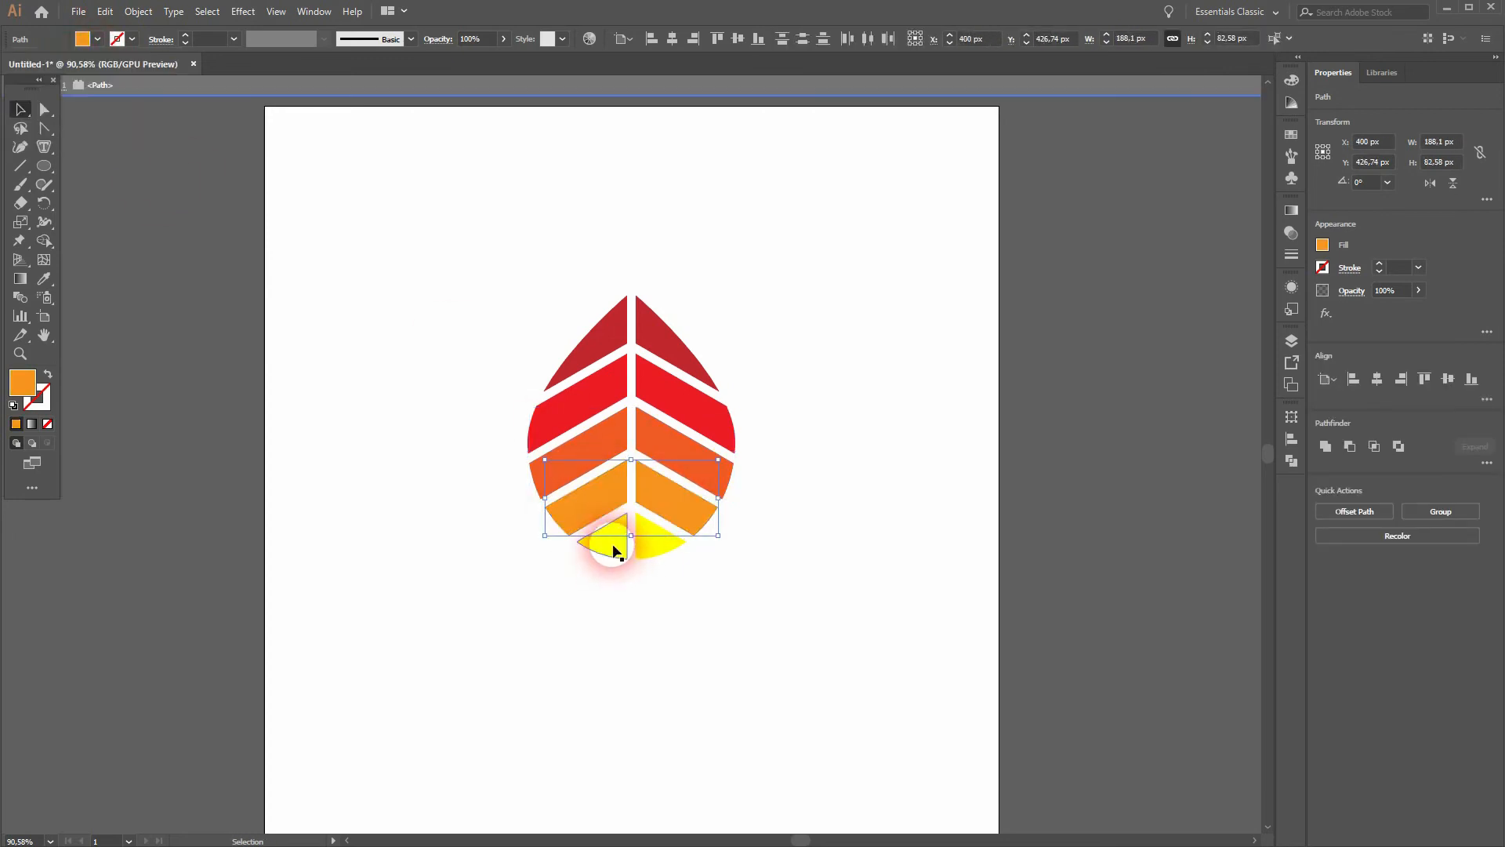
double_click(783, 593)
left_click(604, 548)
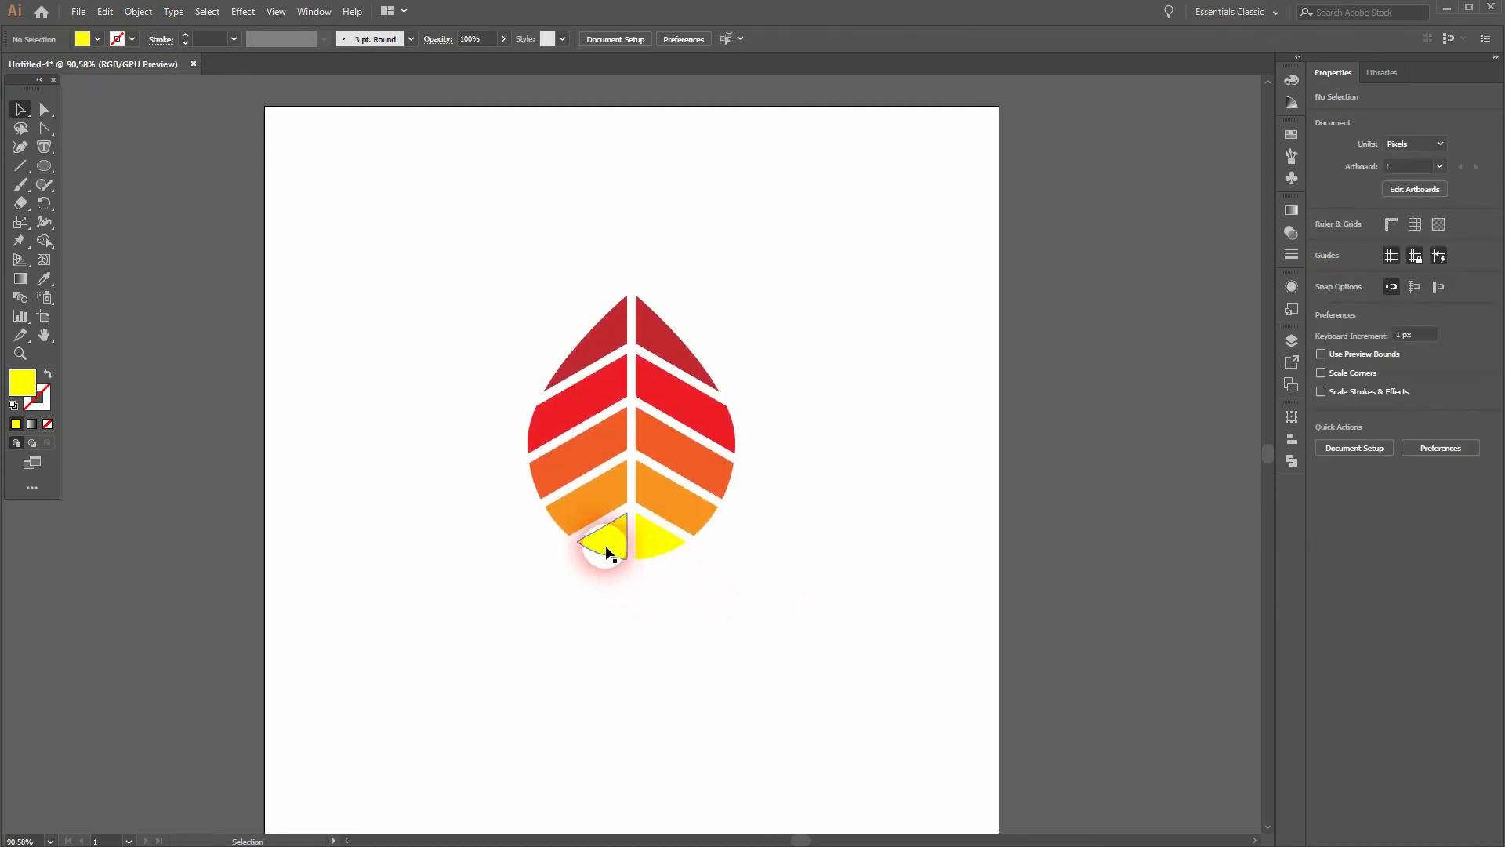
left_click(662, 538, "shift")
left_click(98, 39)
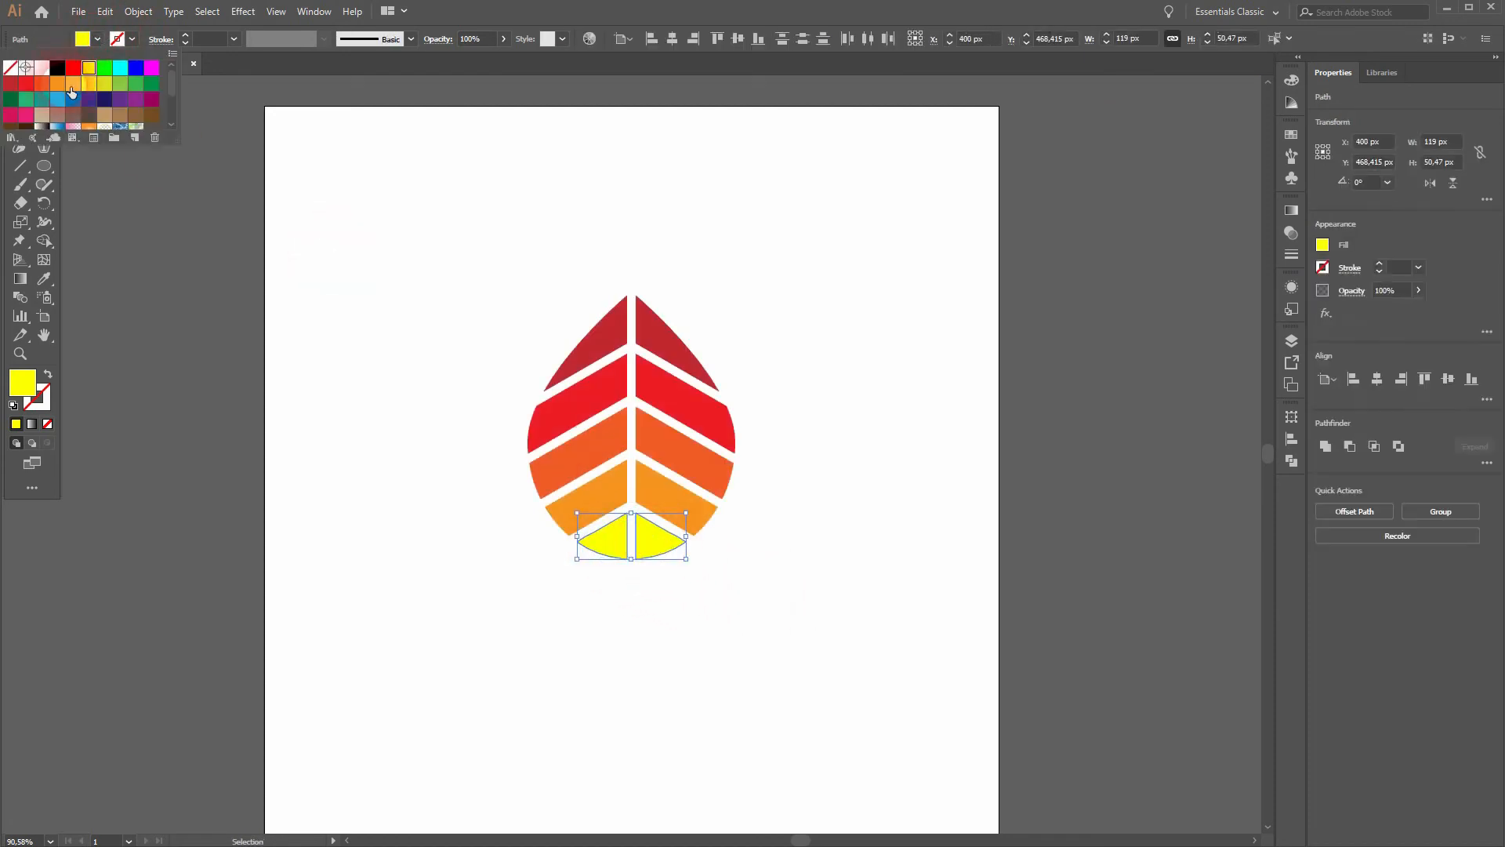
left_click(72, 85)
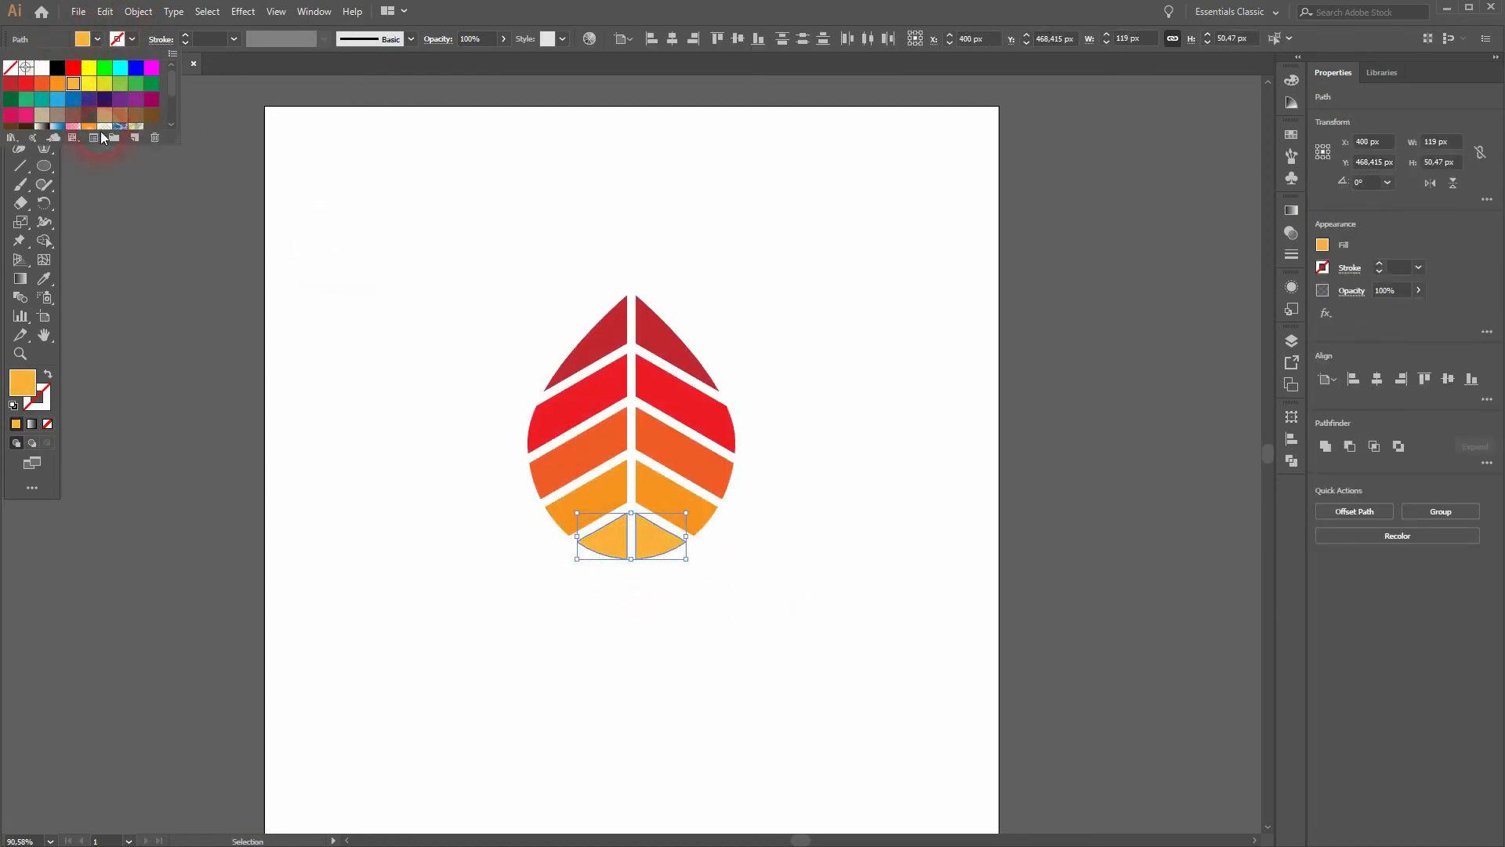
- Group all the leaf segments and scale the group up from its centre to about 245 by 312 px
left_click(582, 651)
left_click_drag(473, 565, 932, 235)
right_click(667, 337)
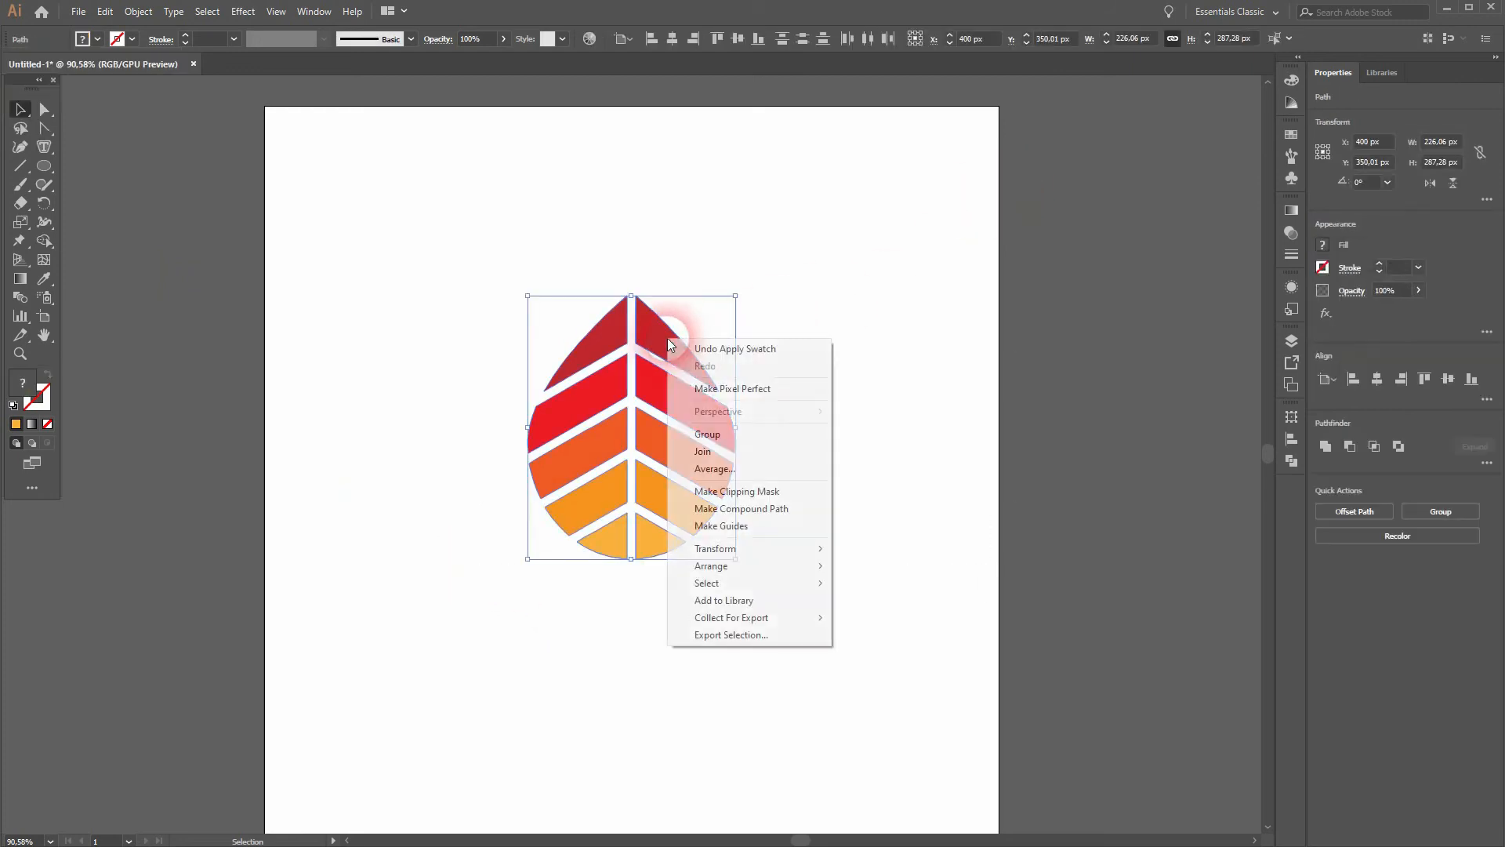
left_click(755, 433)
left_click_drag(739, 434, 746, 428)
left_click(871, 454)
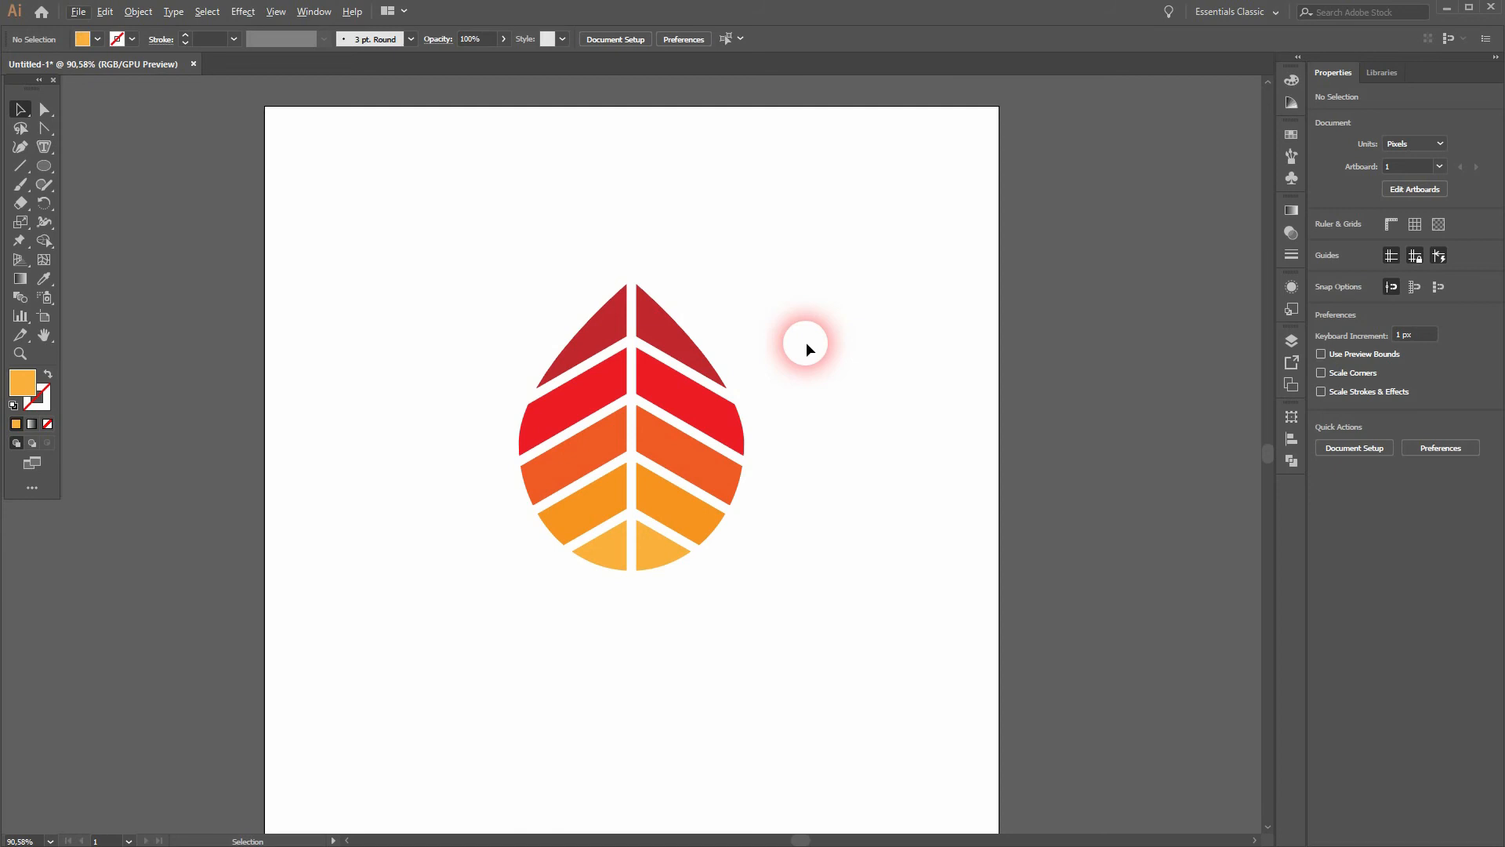
- Round the corners of all the grouped leaf segments to a radius of 1.97 px
scroll(616, 336, "up", 3)
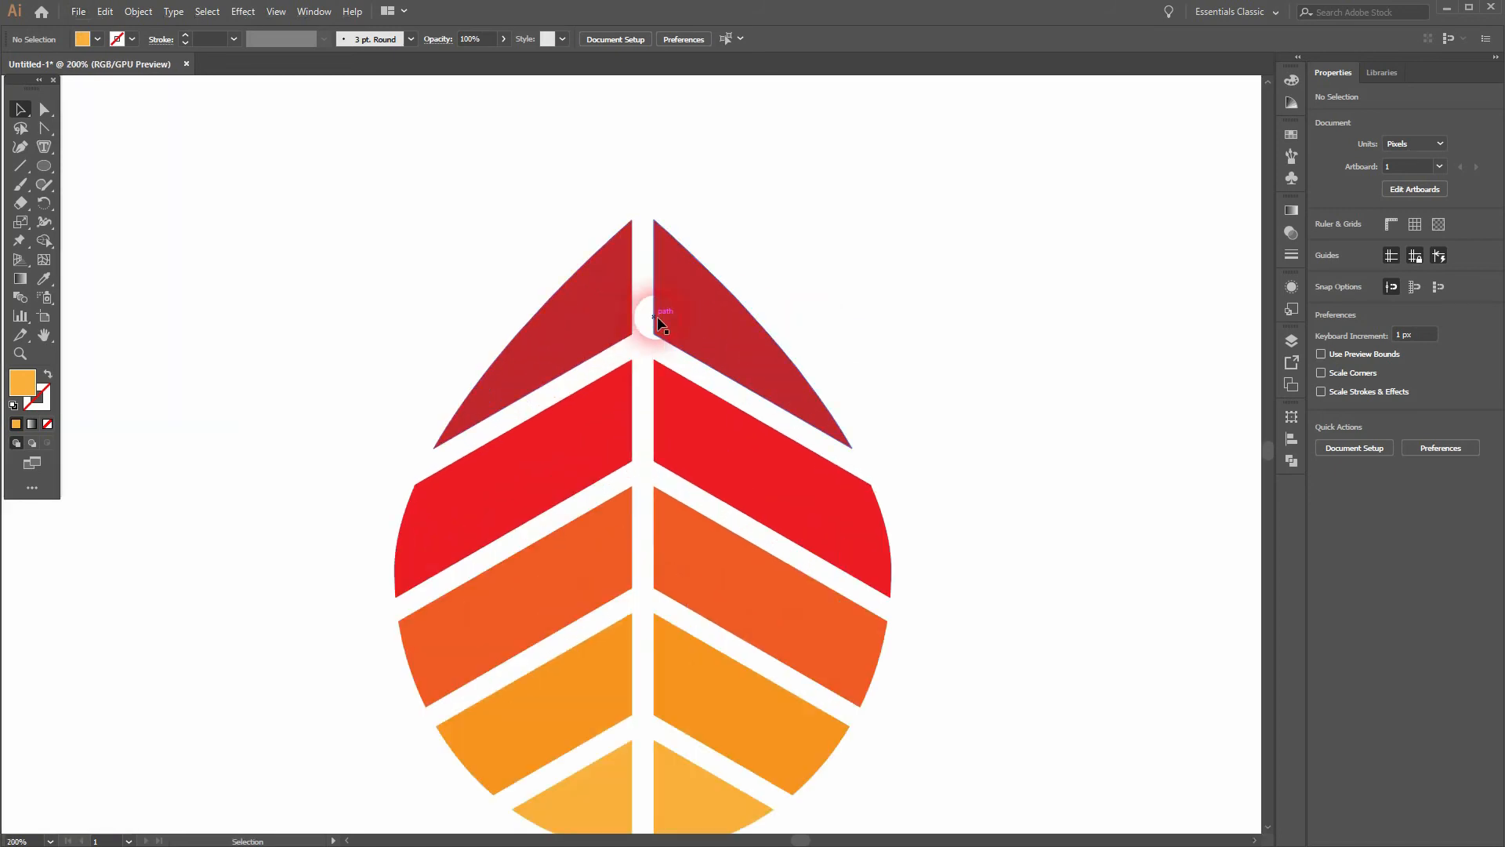
left_click_drag(896, 495, 898, 497)
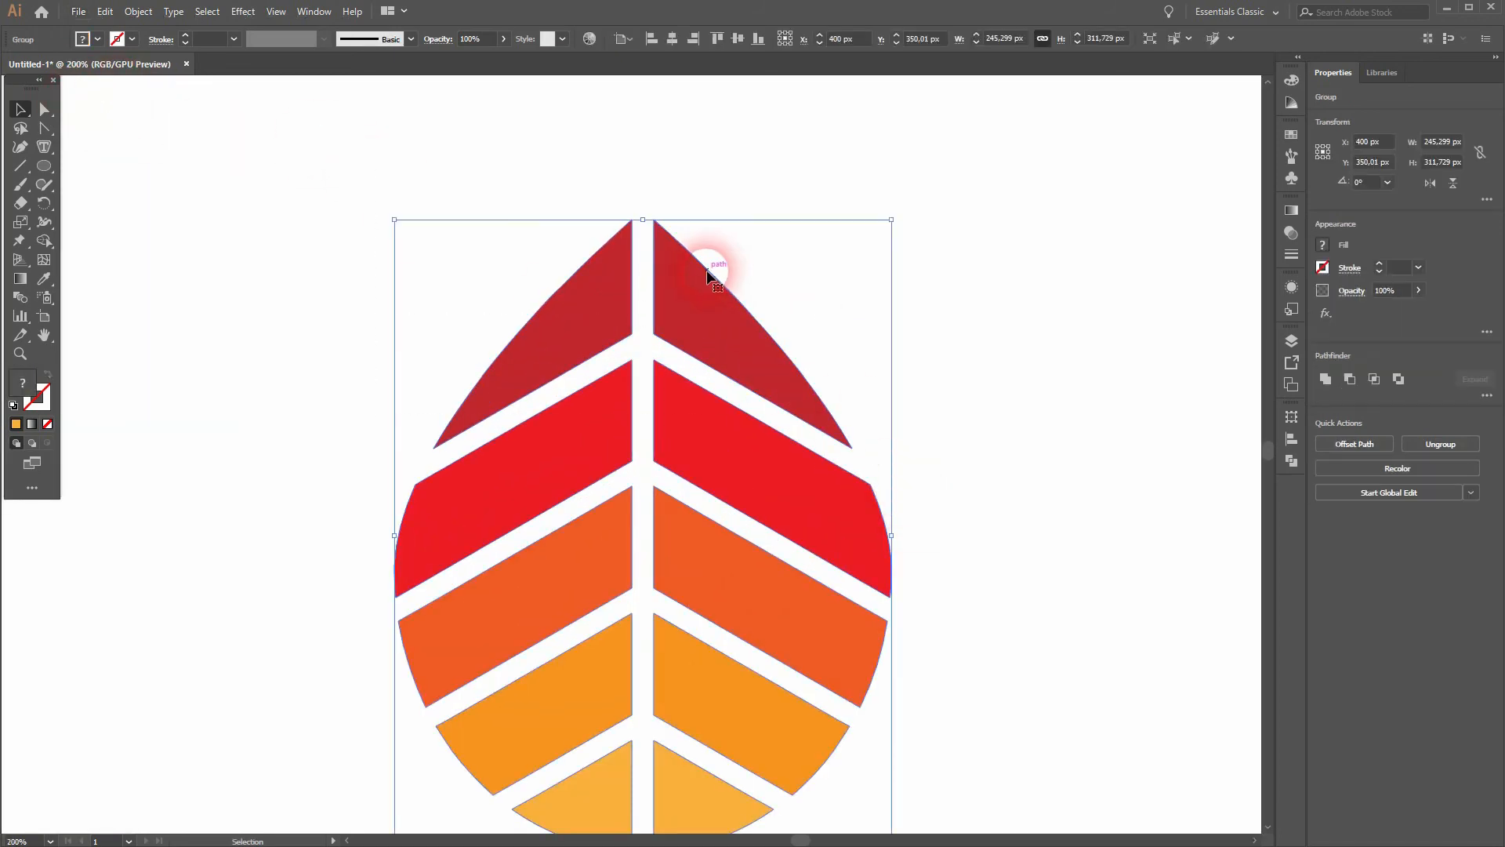
left_click(44, 110)
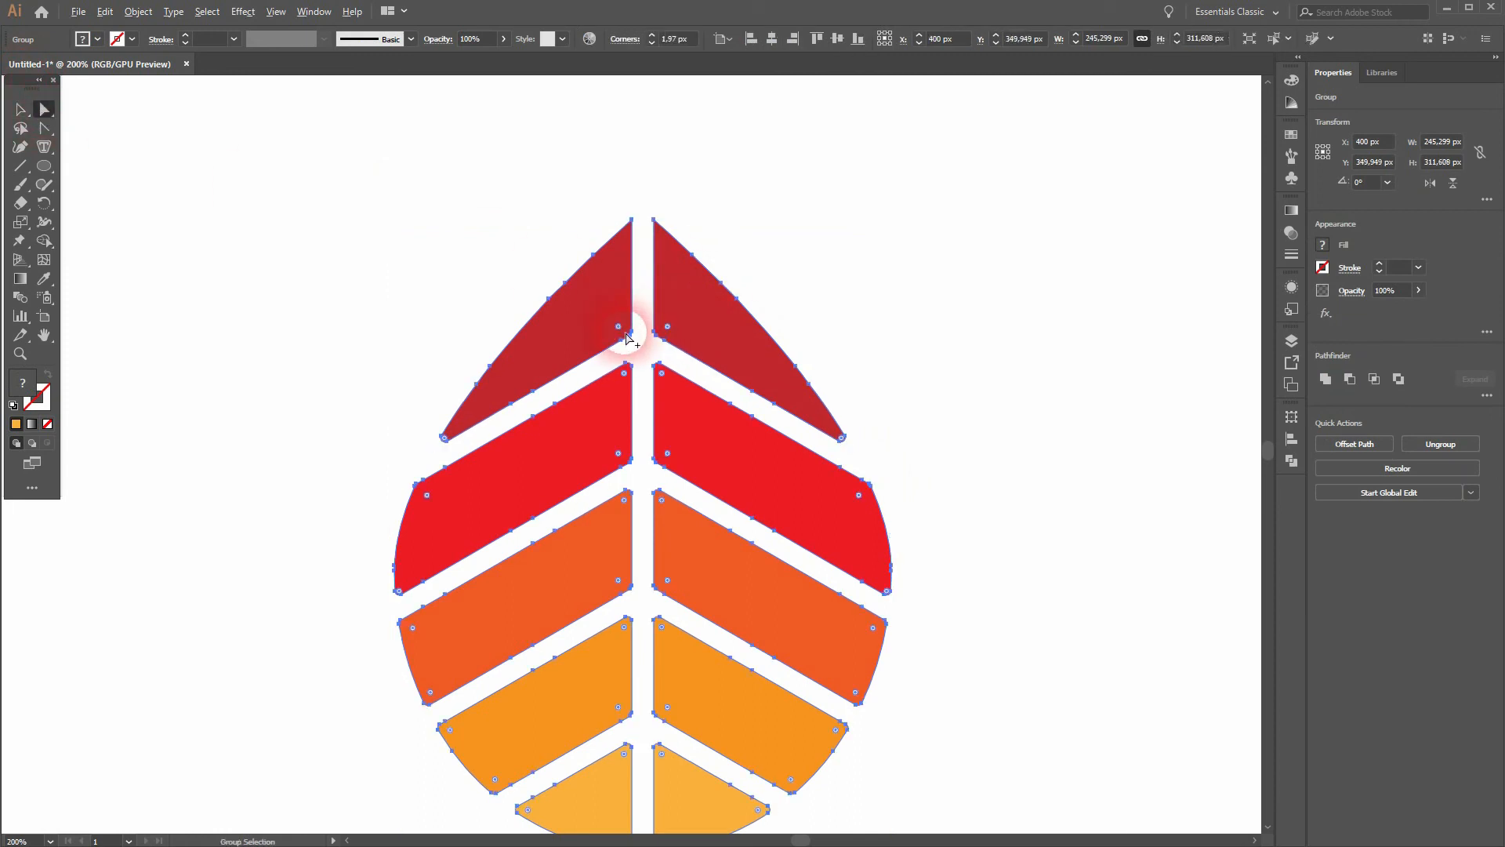
scroll(616, 332, "up", 3)
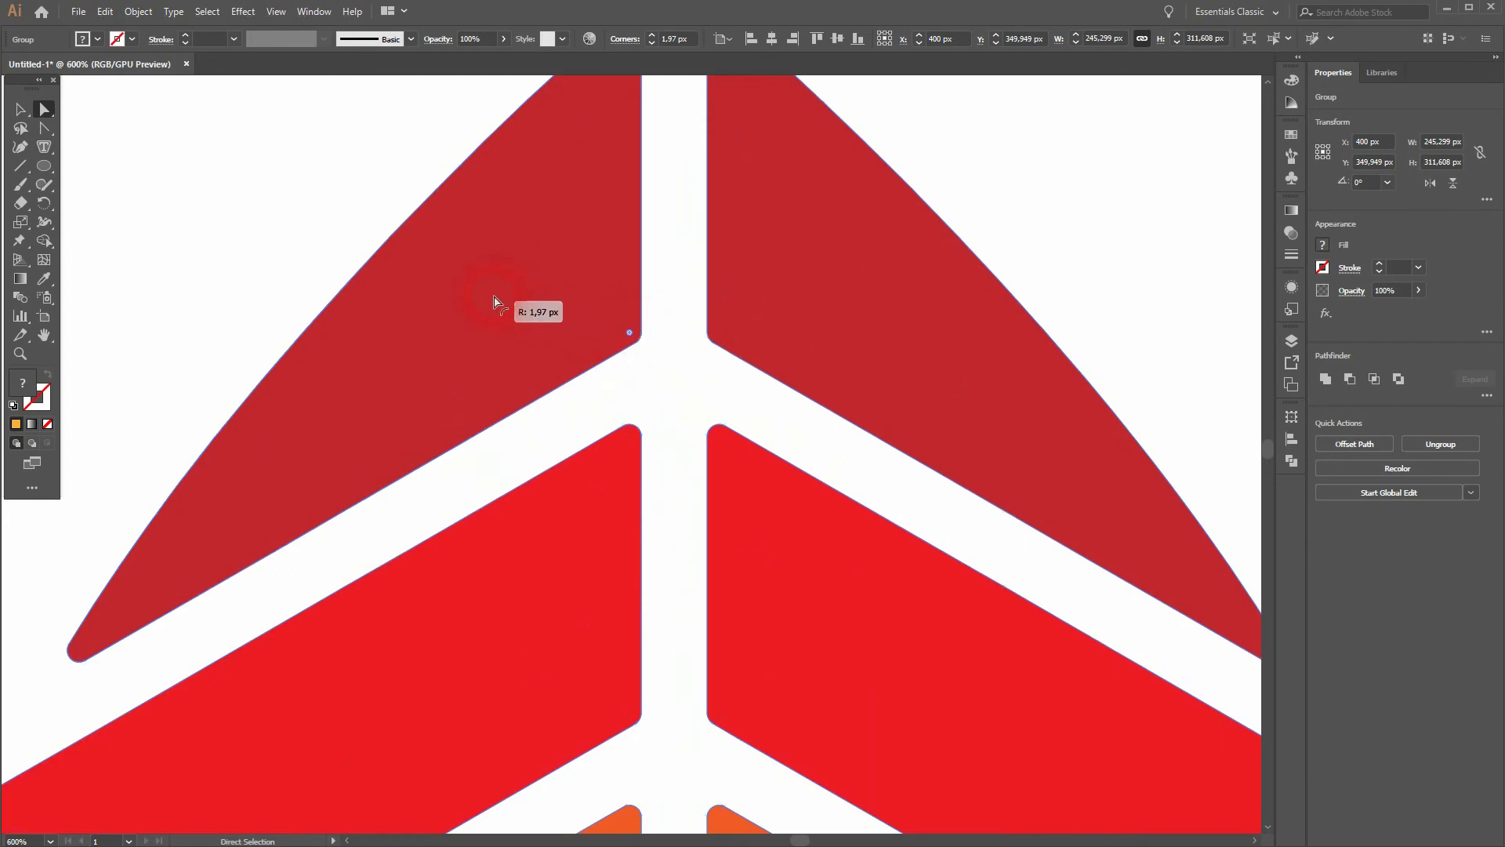
left_click_drag(723, 339, 753, 328)
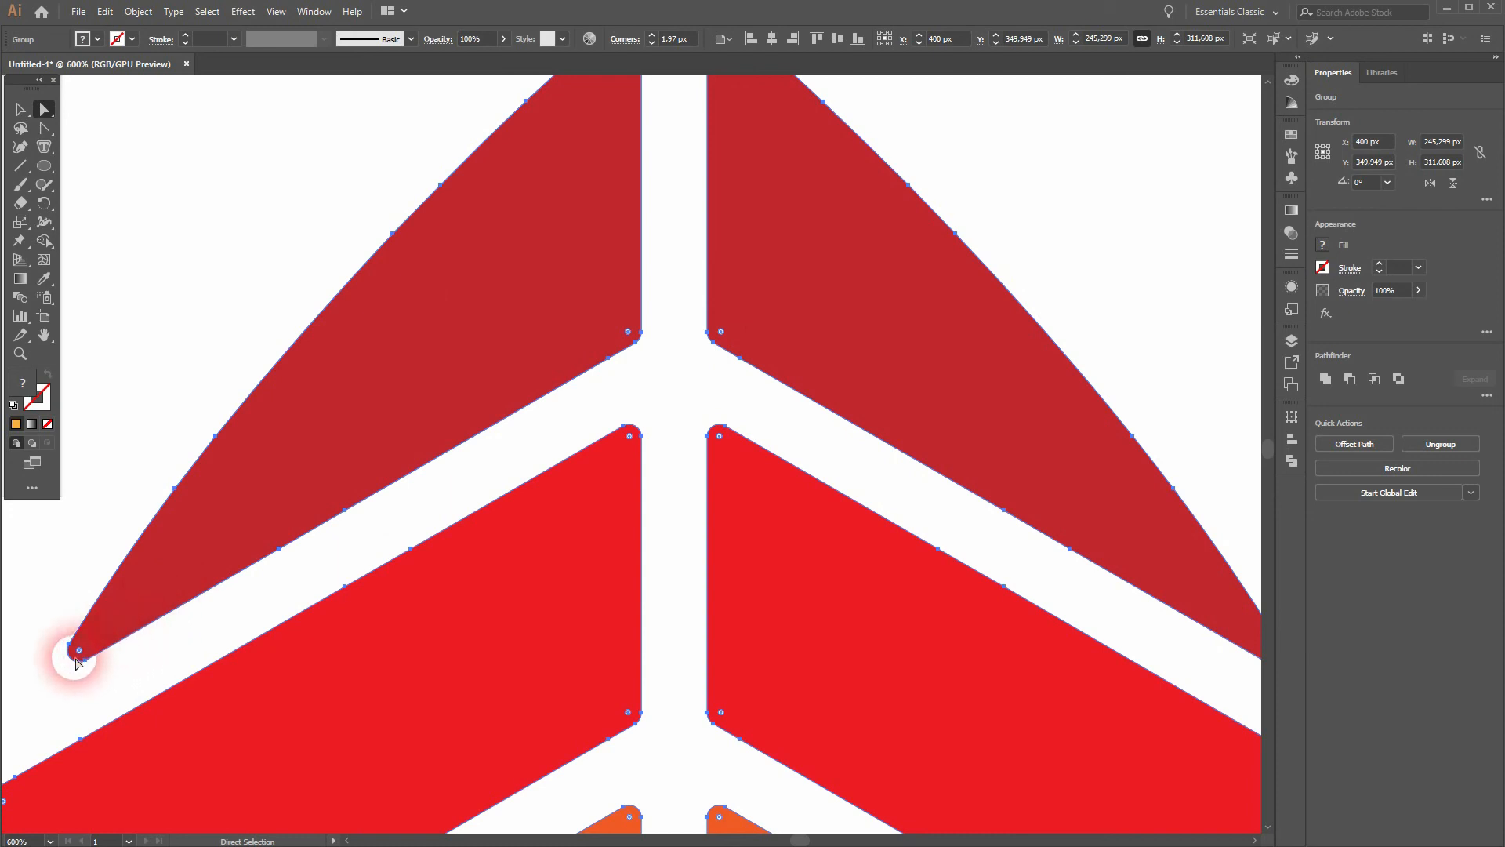
mouse_move(81, 653)
left_mouse_down()
mouse_move(125, 627)
mouse_move(20, 717)
mouse_move(65, 699)
mouse_move(125, 620)
mouse_move(75, 658)
left_mouse_up()
left_click(62, 679)
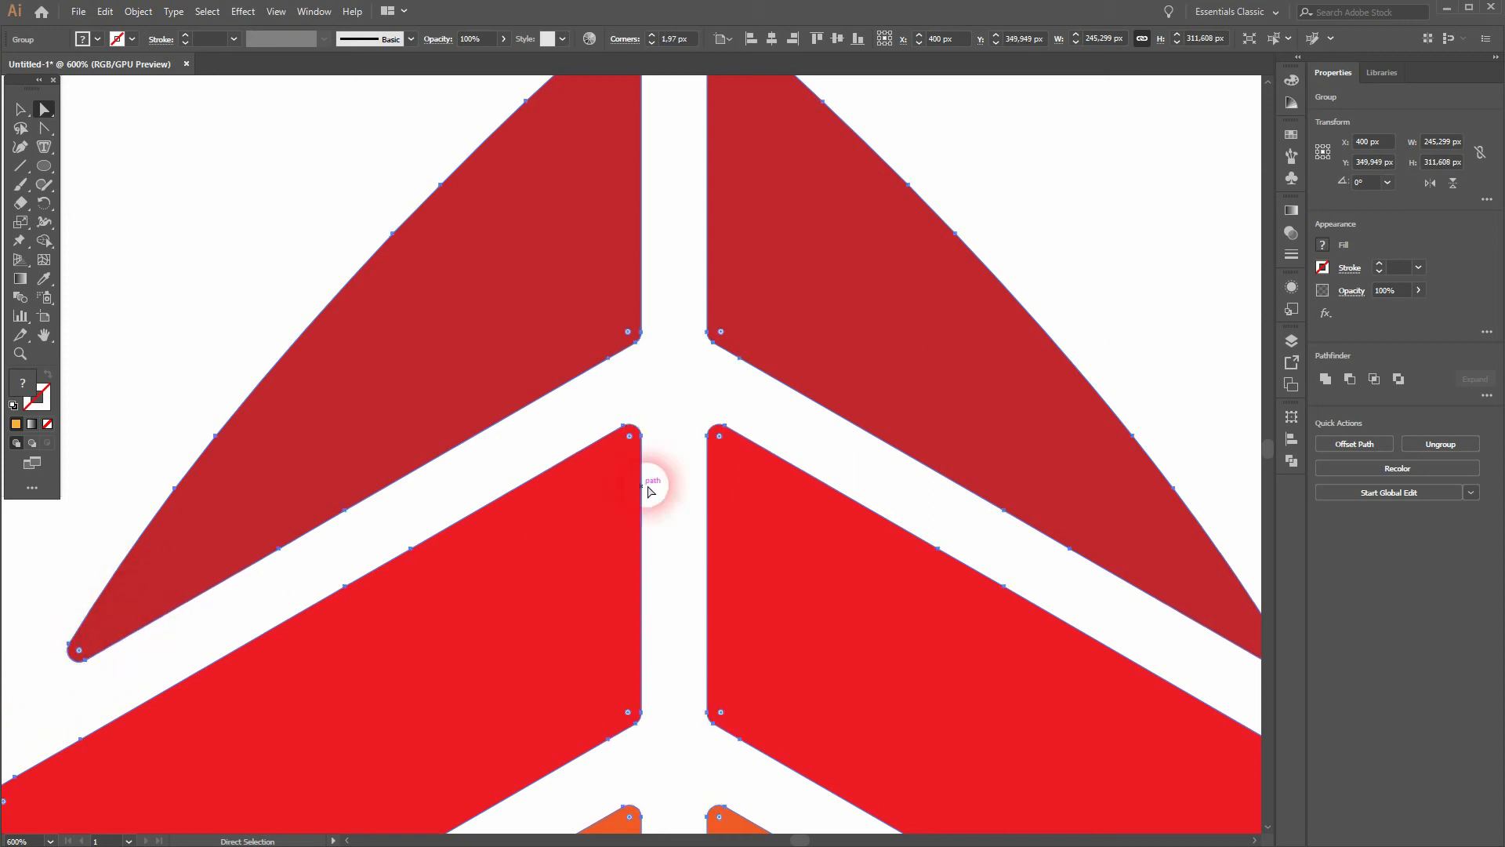
- Recolour the tiny yellow sliver at the tip of the upper-left leaf segment dark red with the Shape Builder tool
key("h")
left_click_drag(682, 313, 538, 548)
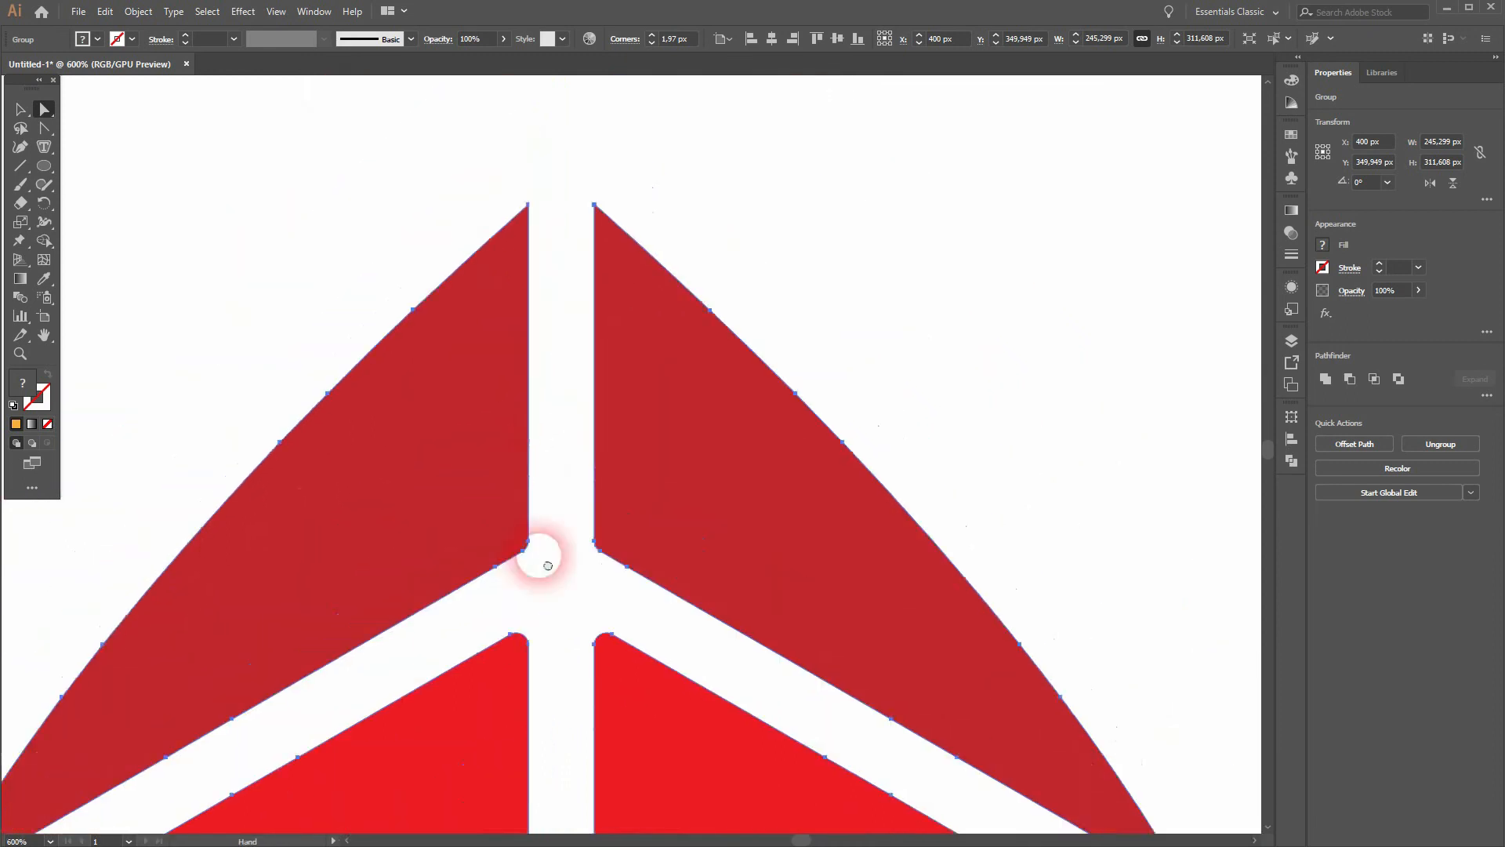
left_click(523, 313)
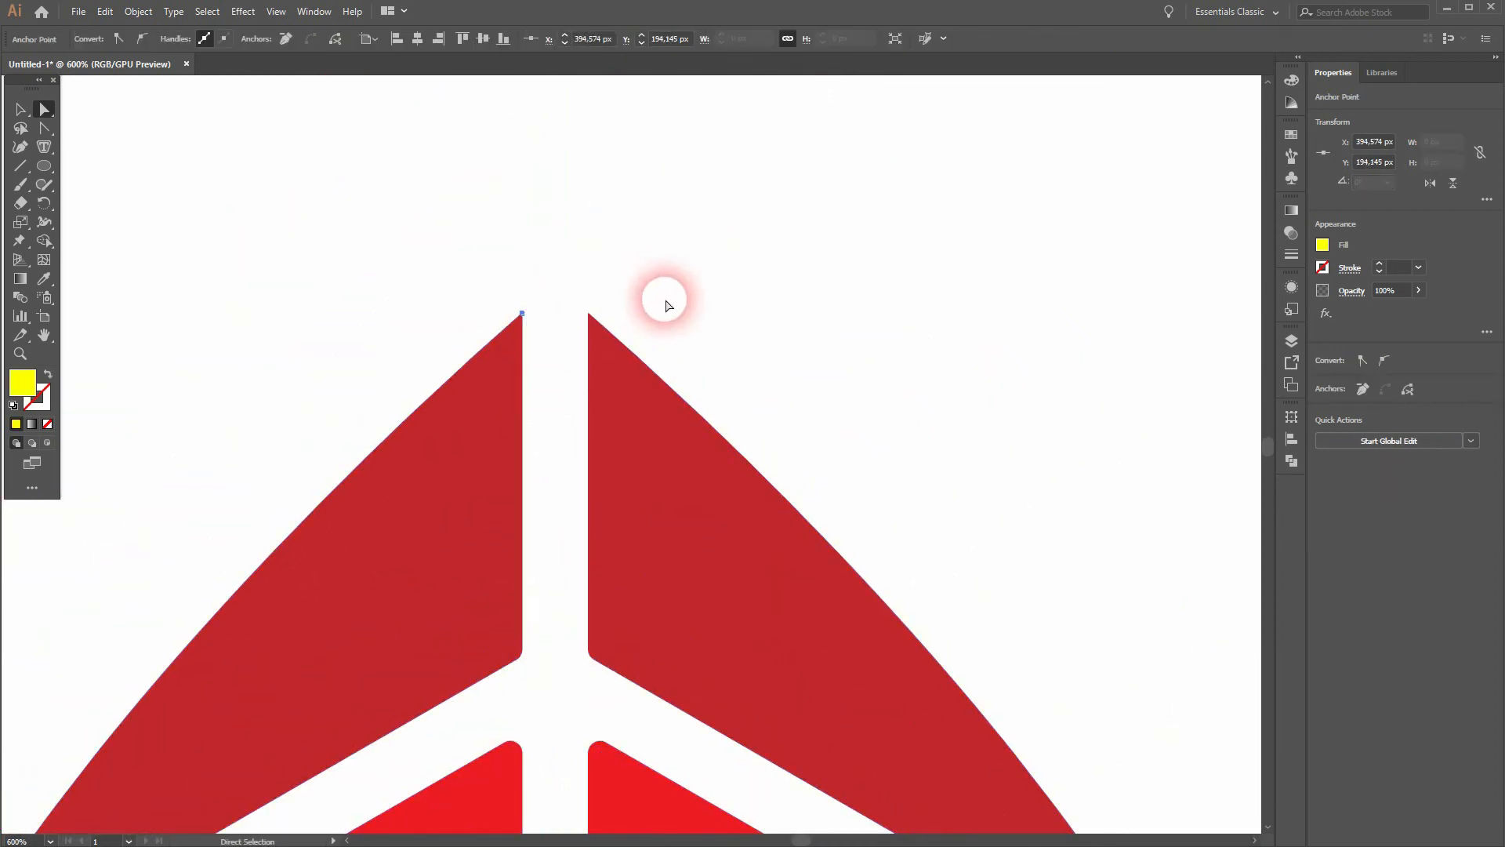
scroll(551, 325, "up", 5)
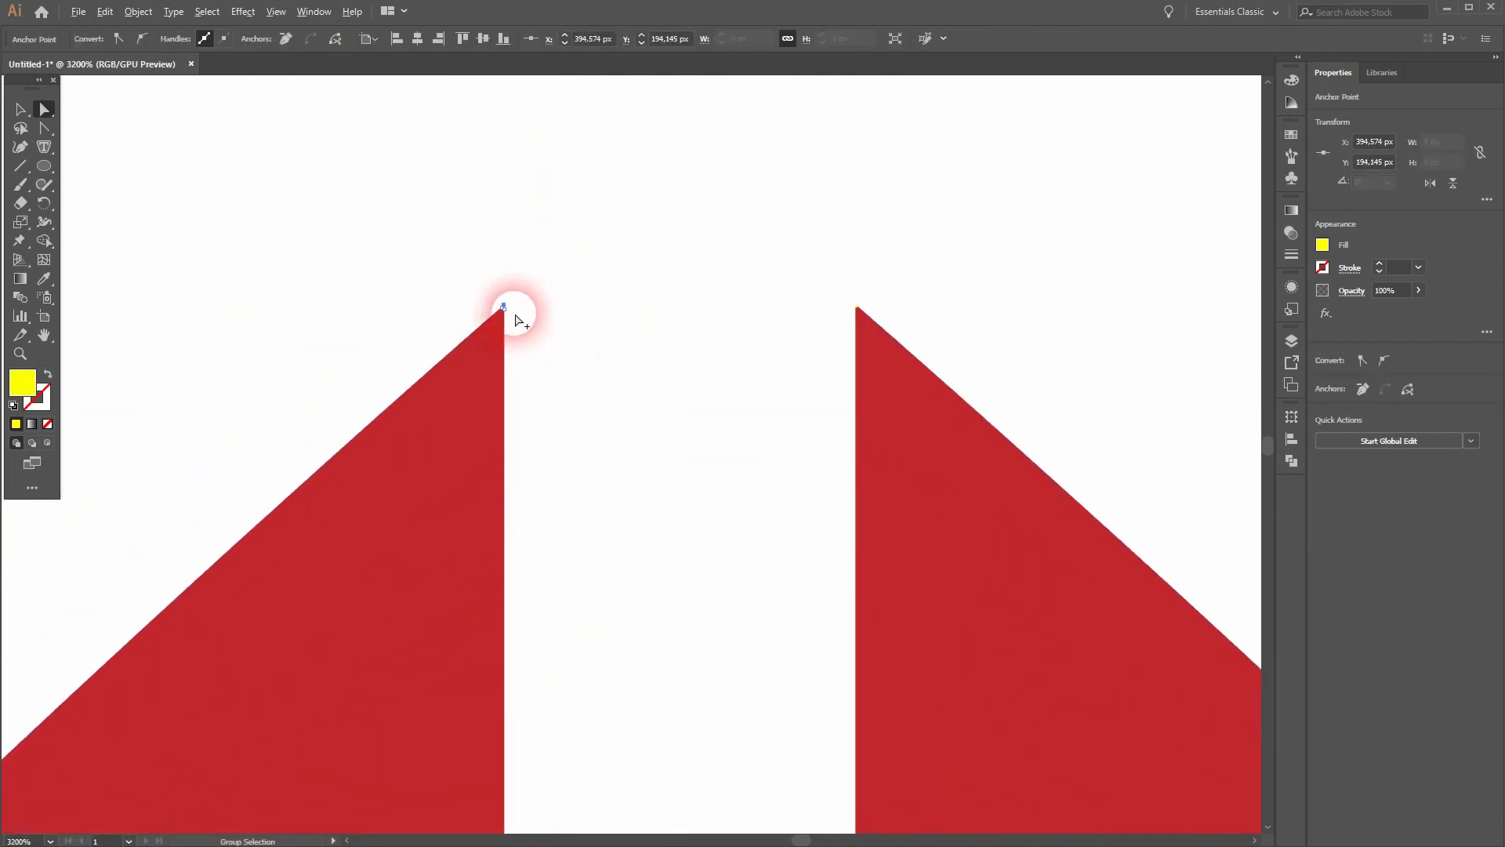
scroll(515, 320, "up", 6)
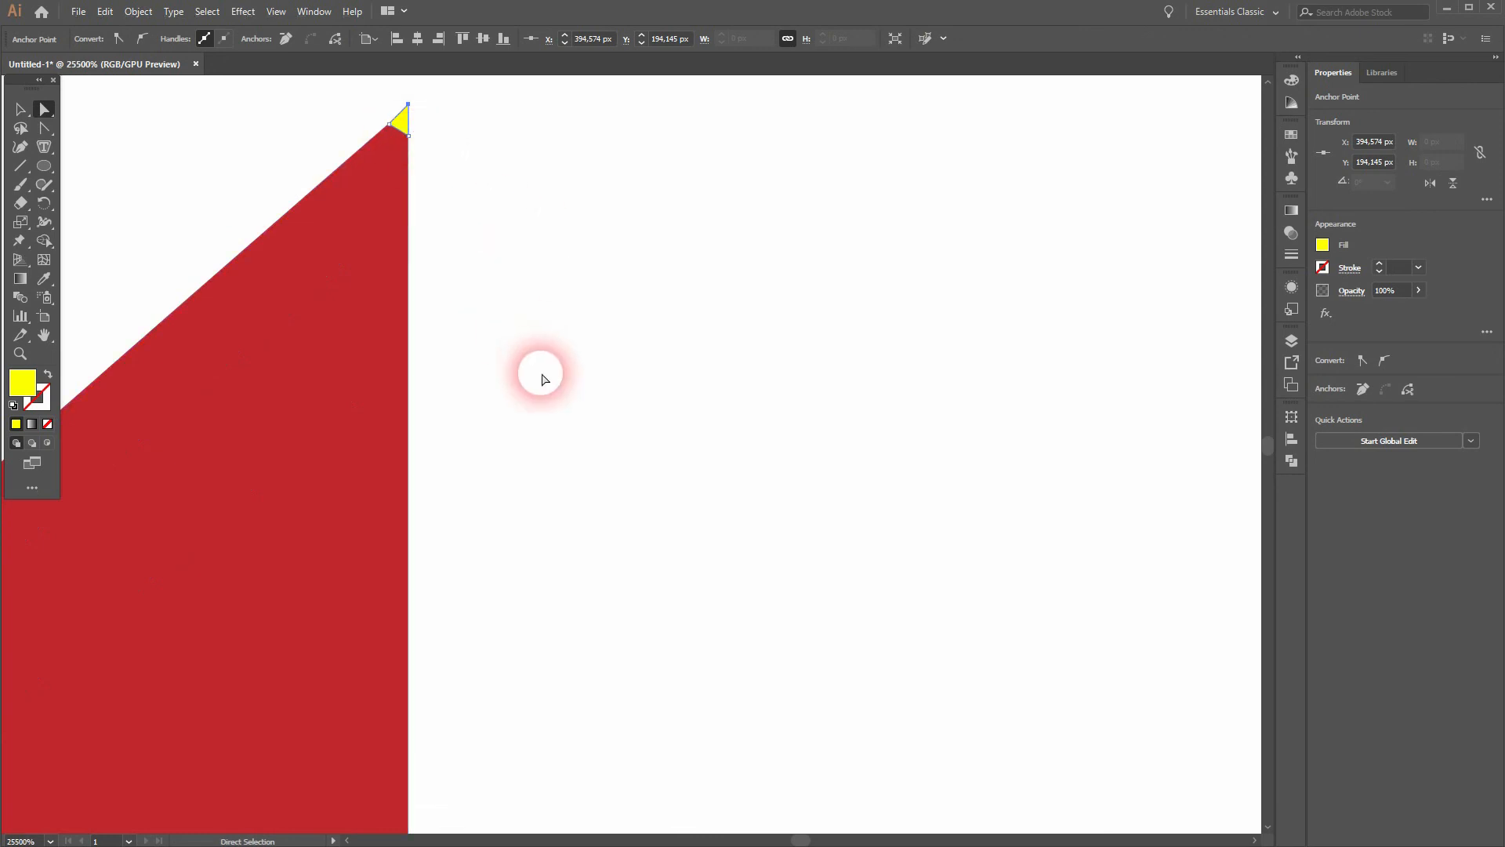
key("v")
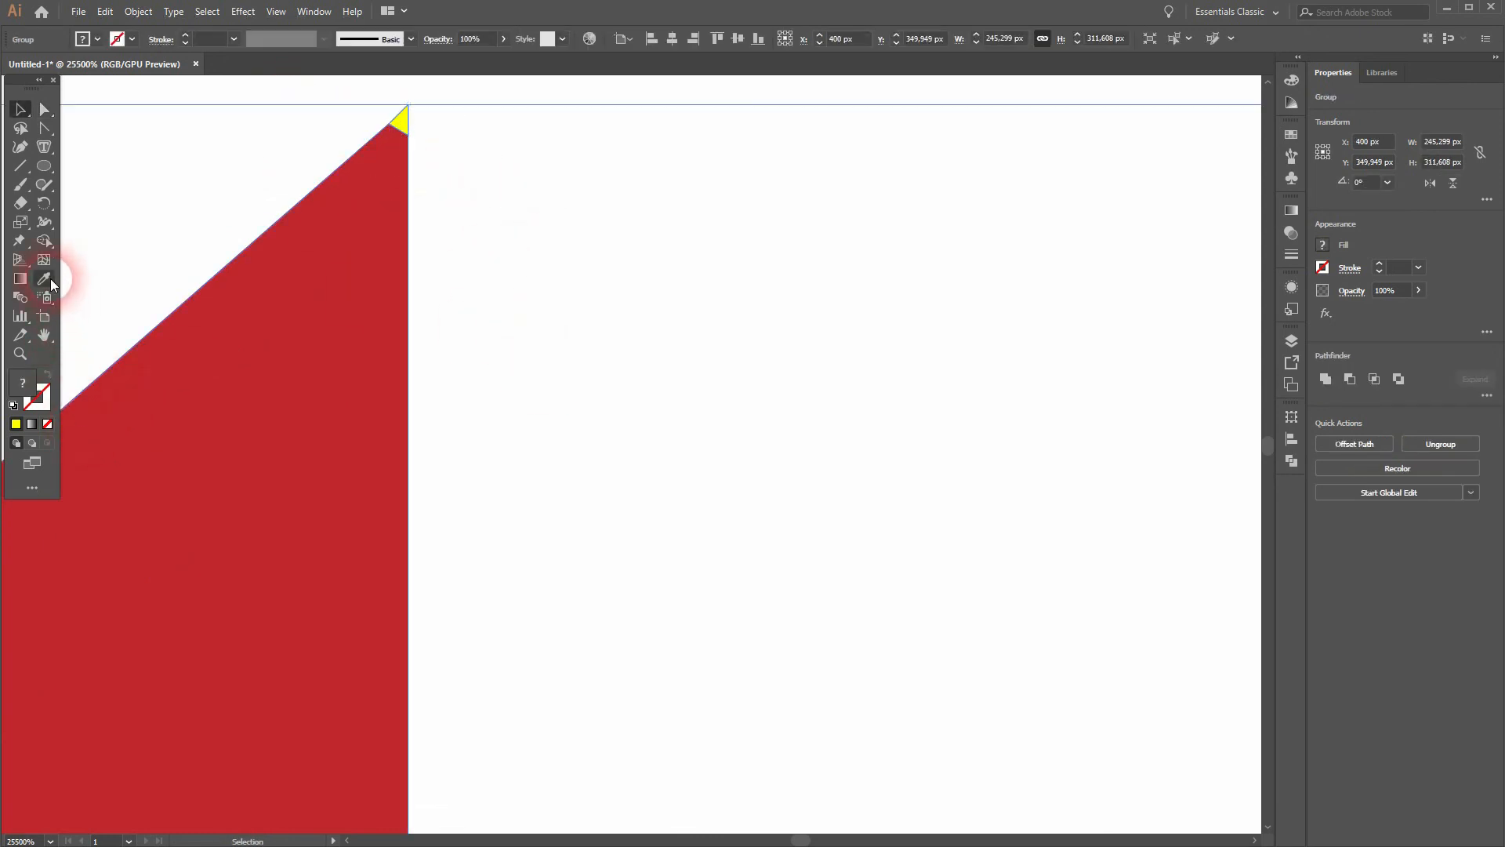
left_click(44, 240)
left_click(96, 40)
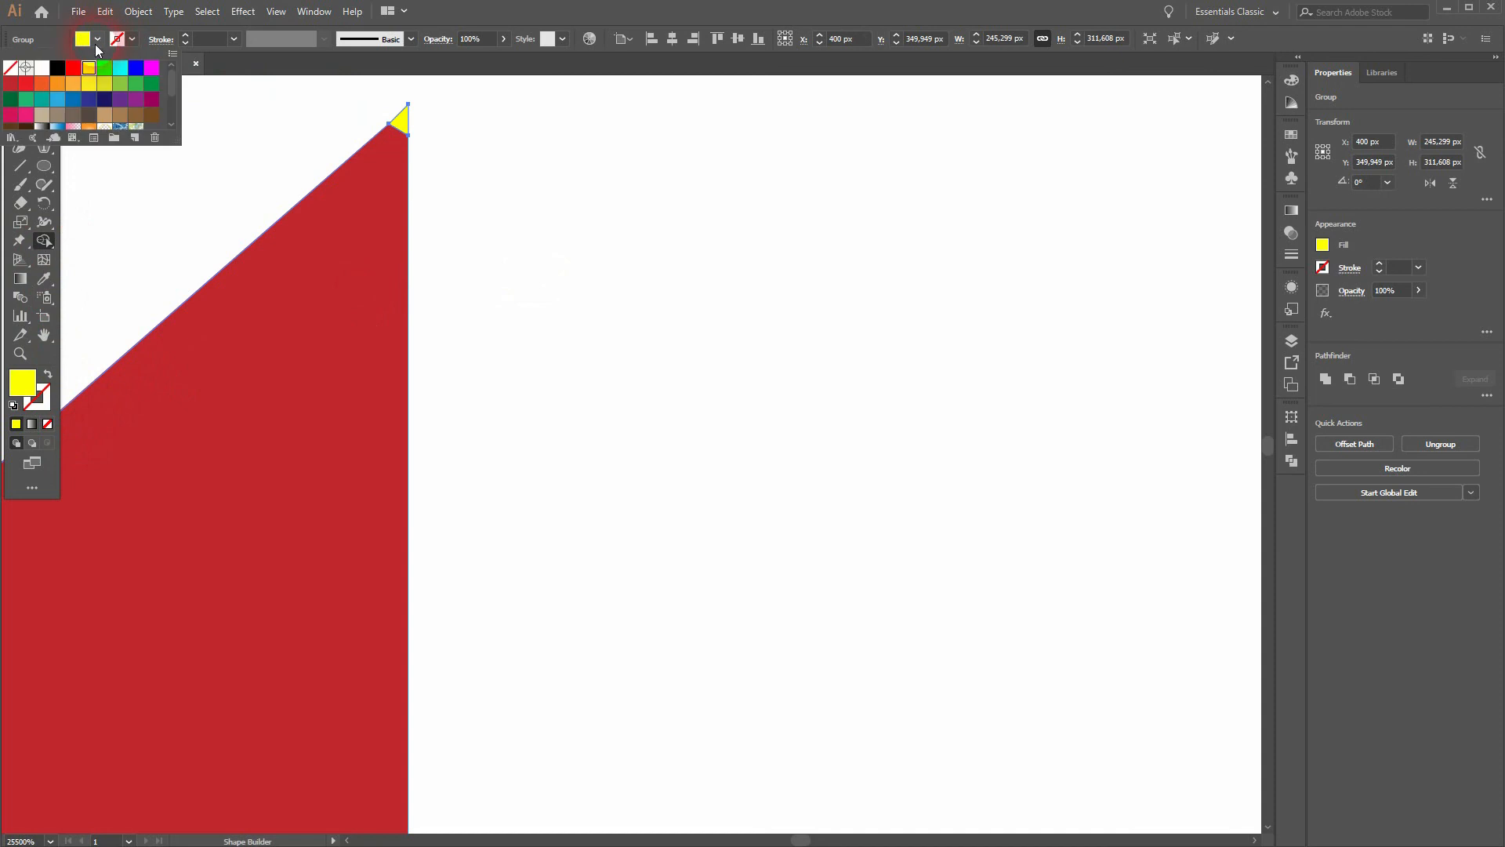
left_click(28, 88)
left_click(400, 127)
left_click(402, 120)
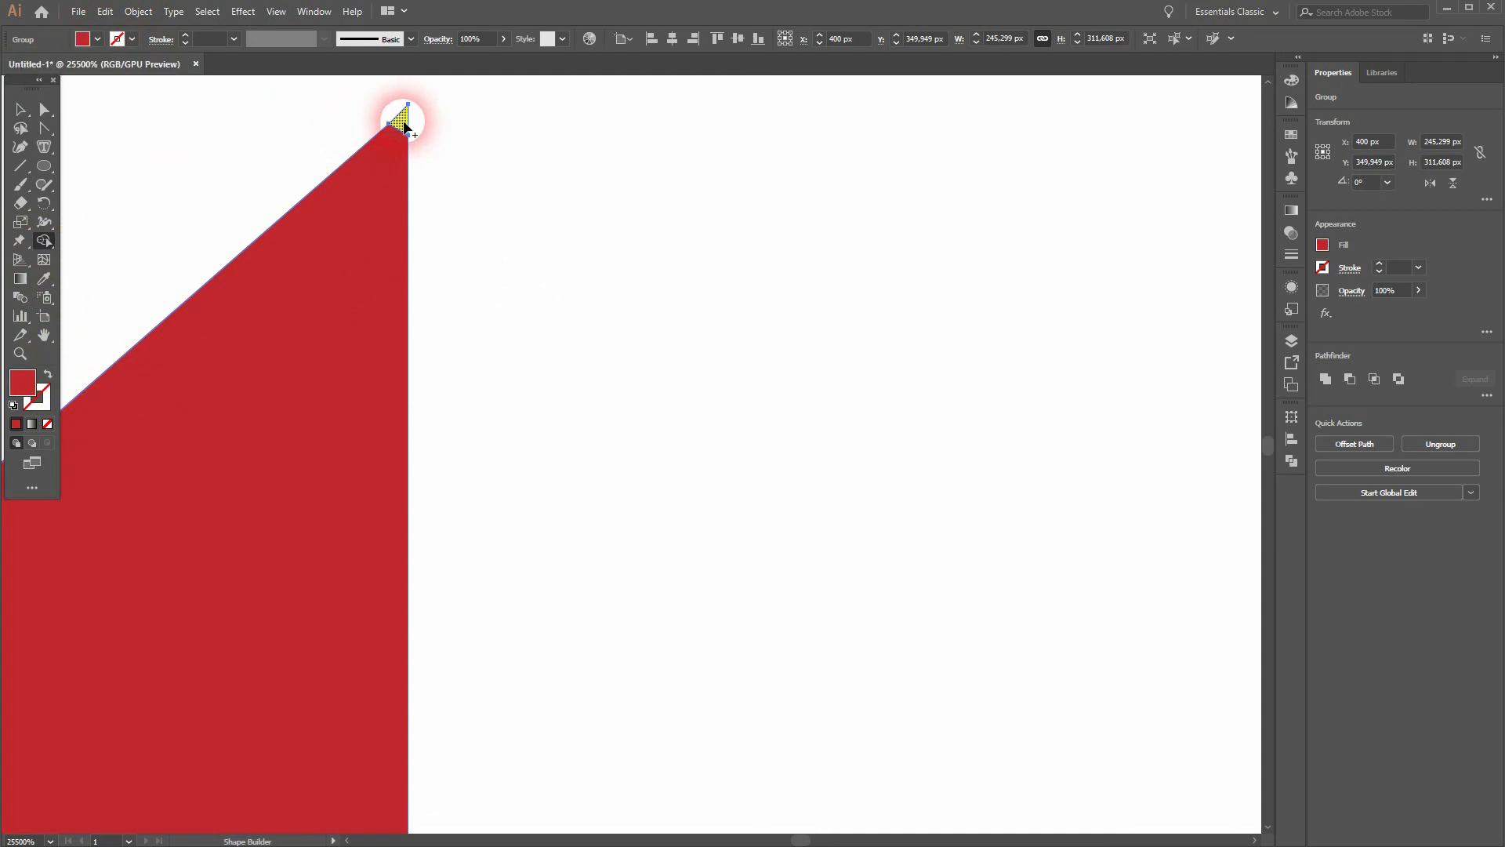
- Merge the yellow sliver at the tip of the upper-right leaf segment into its dark red segment with the Shape Builder tool
scroll(769, 329, "down", 5)
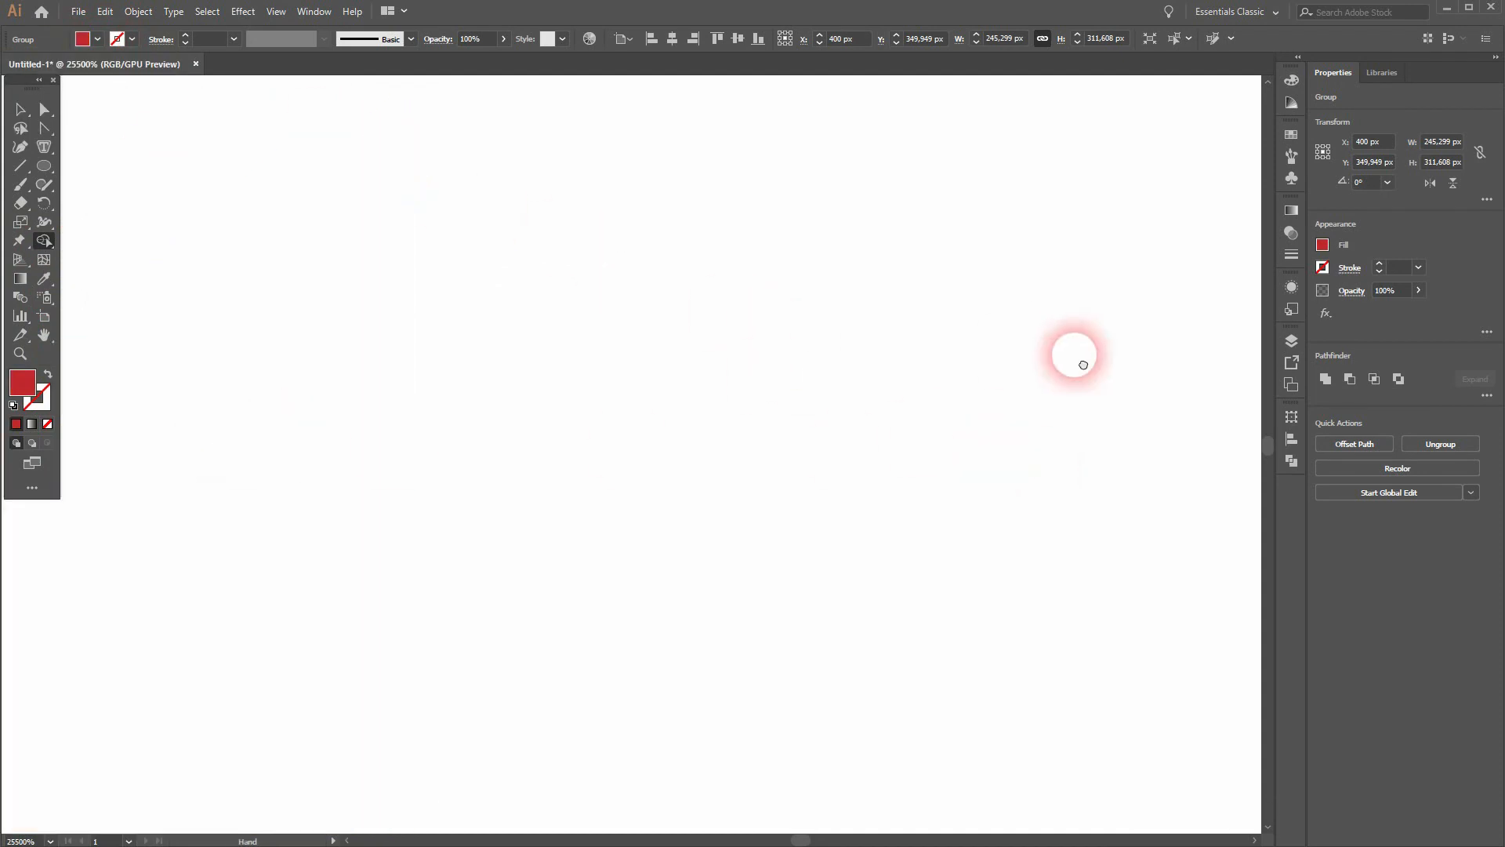
scroll(1001, 317, "up", 5)
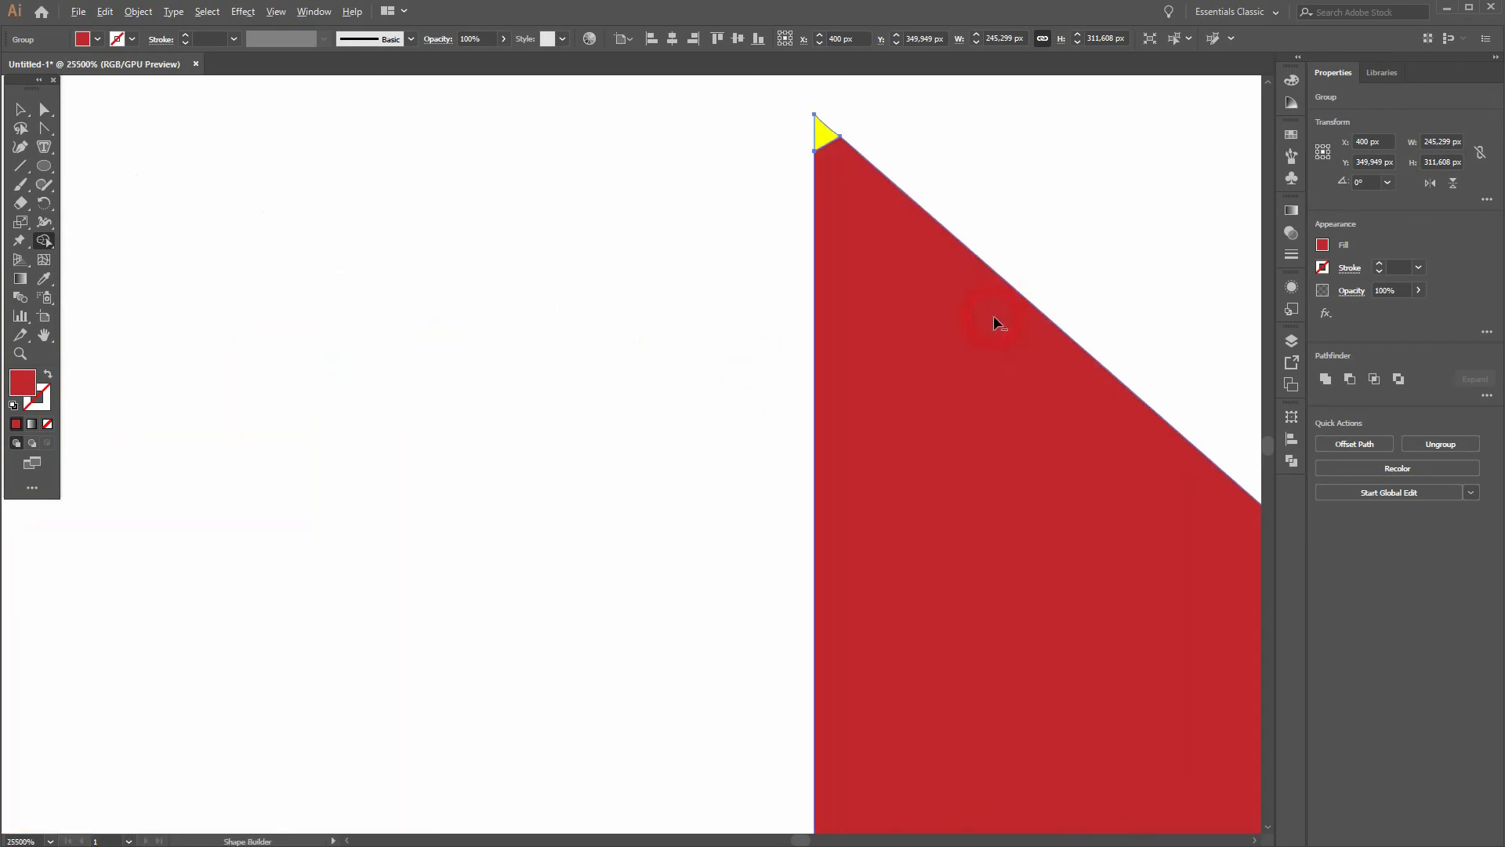
key("v")
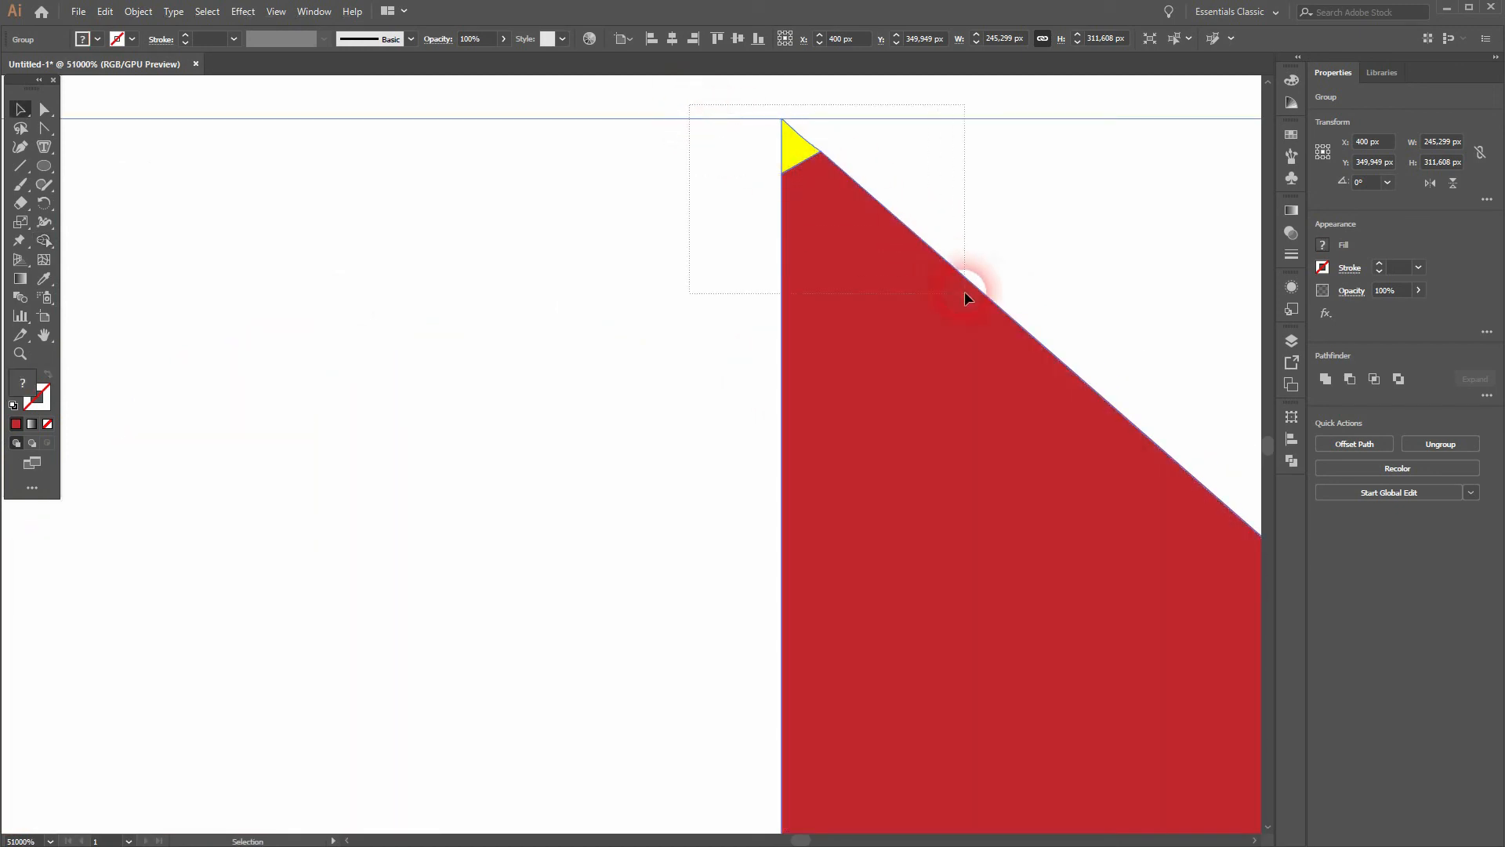
left_click(43, 243)
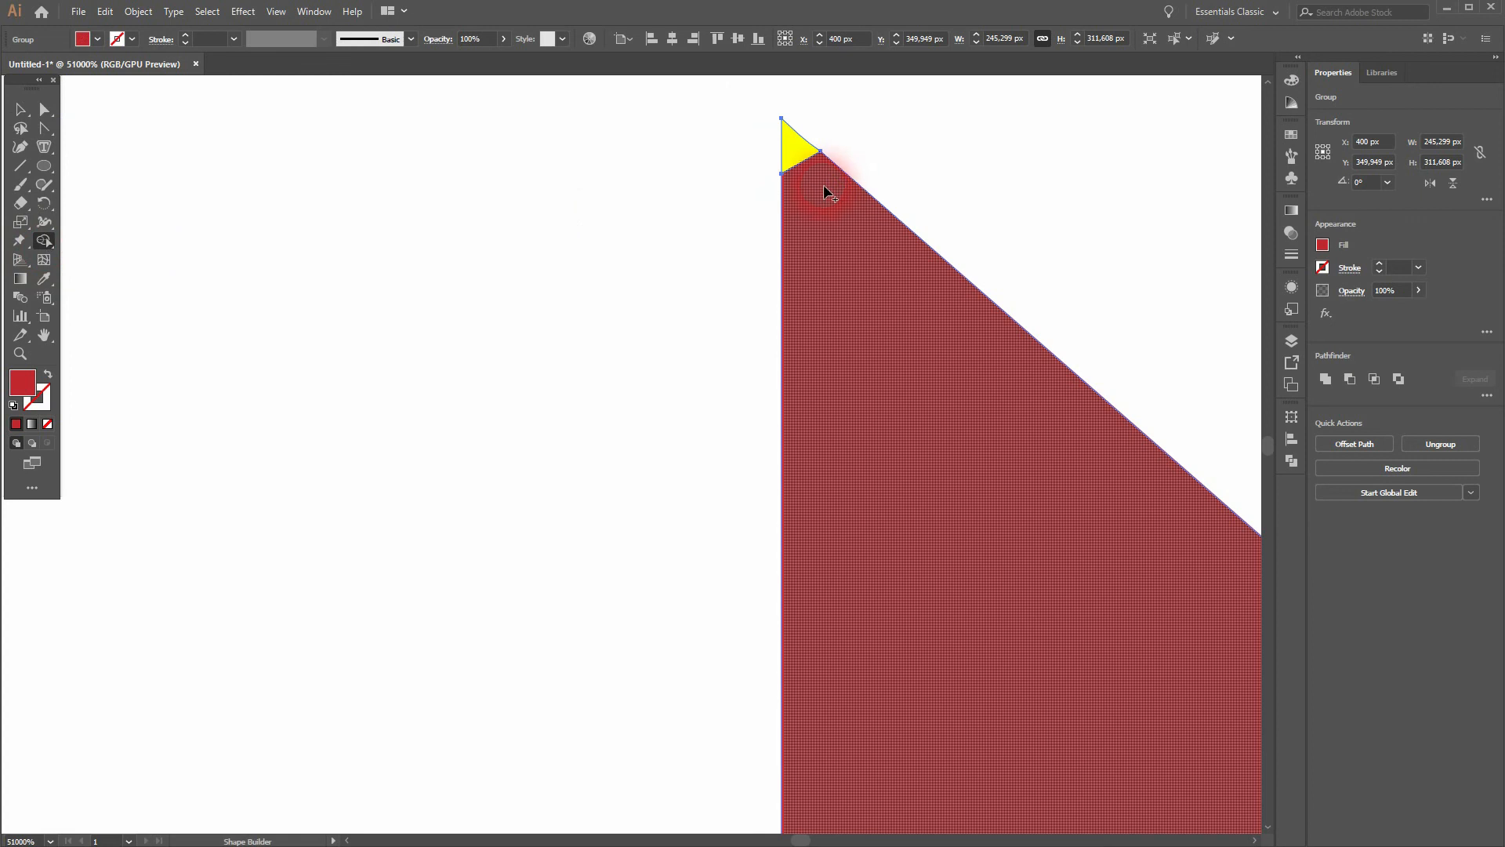
left_click_drag(824, 185, 795, 143)
- Try to round the sharp upper tip of the upper-right dark red segment using its live corner
left_click(49, 114)
left_click(790, 137)
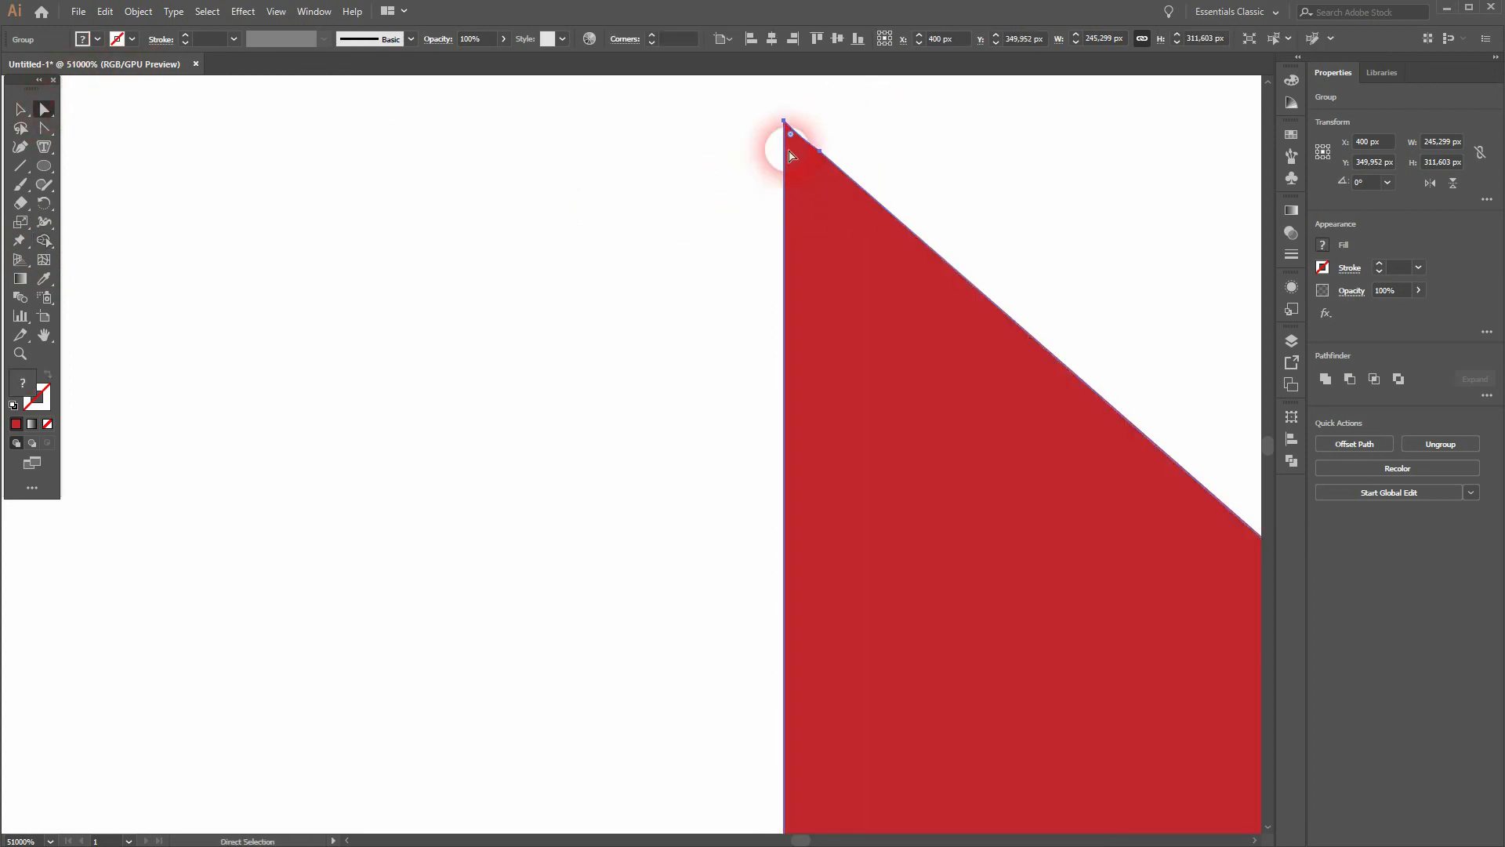
left_click_drag(792, 140, 878, 279)
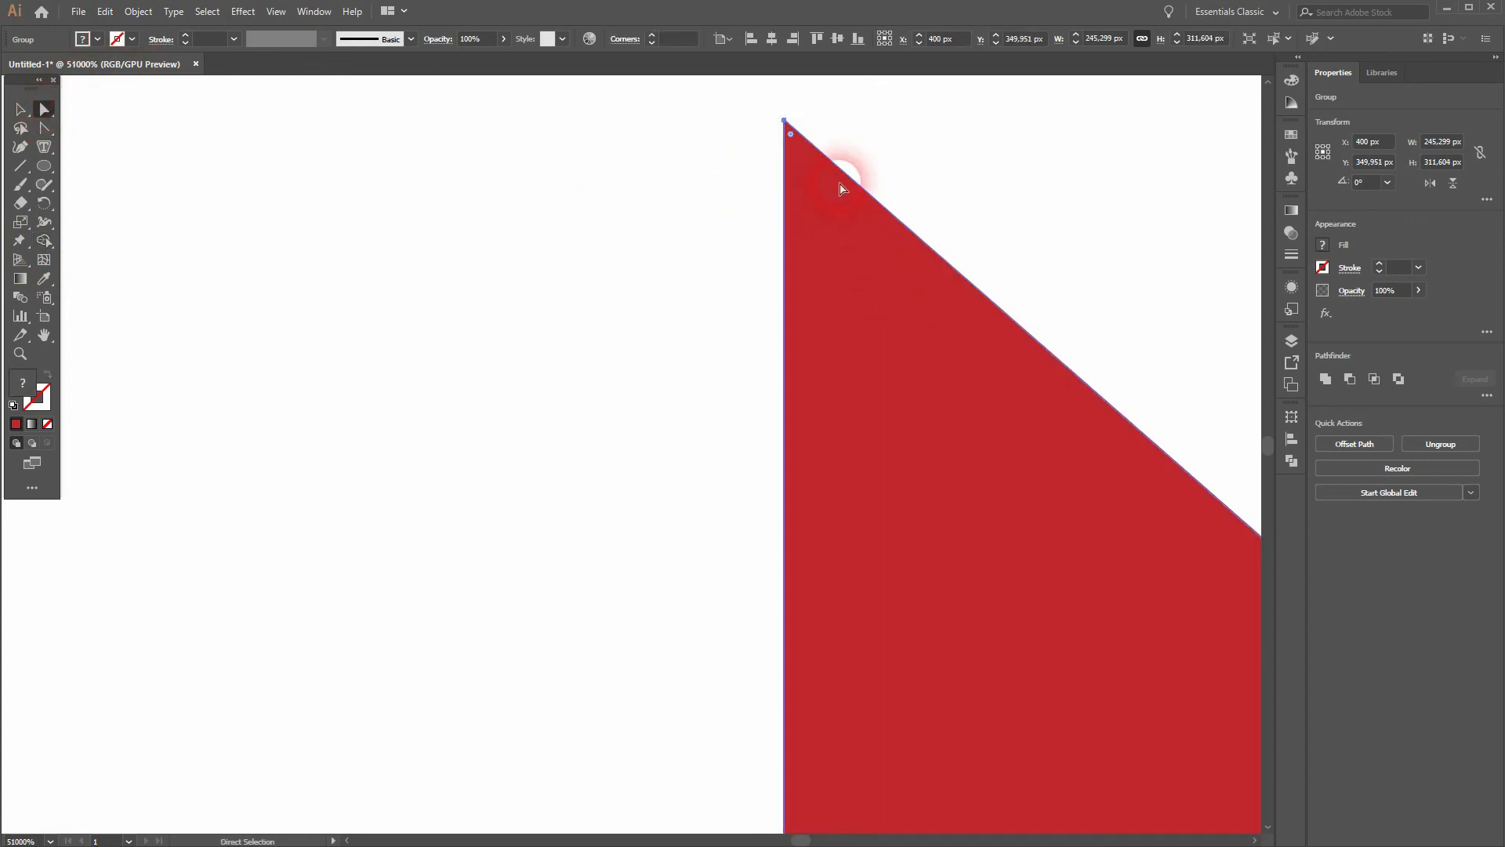
- Check the corners across the whole leaf on the artboard and deselect the artwork
key("ctrl+0")
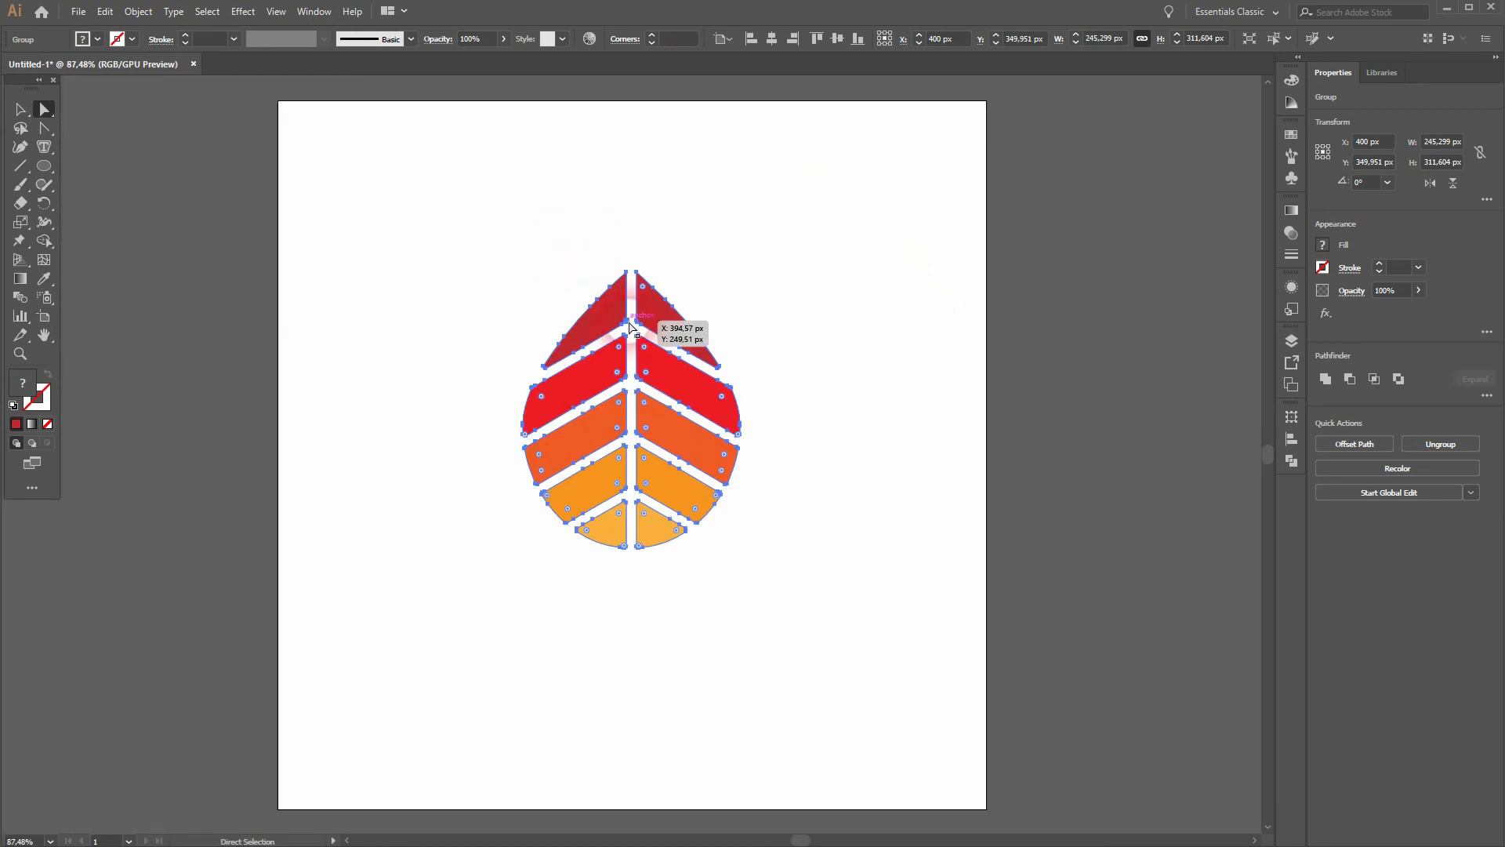
left_click(30, 112)
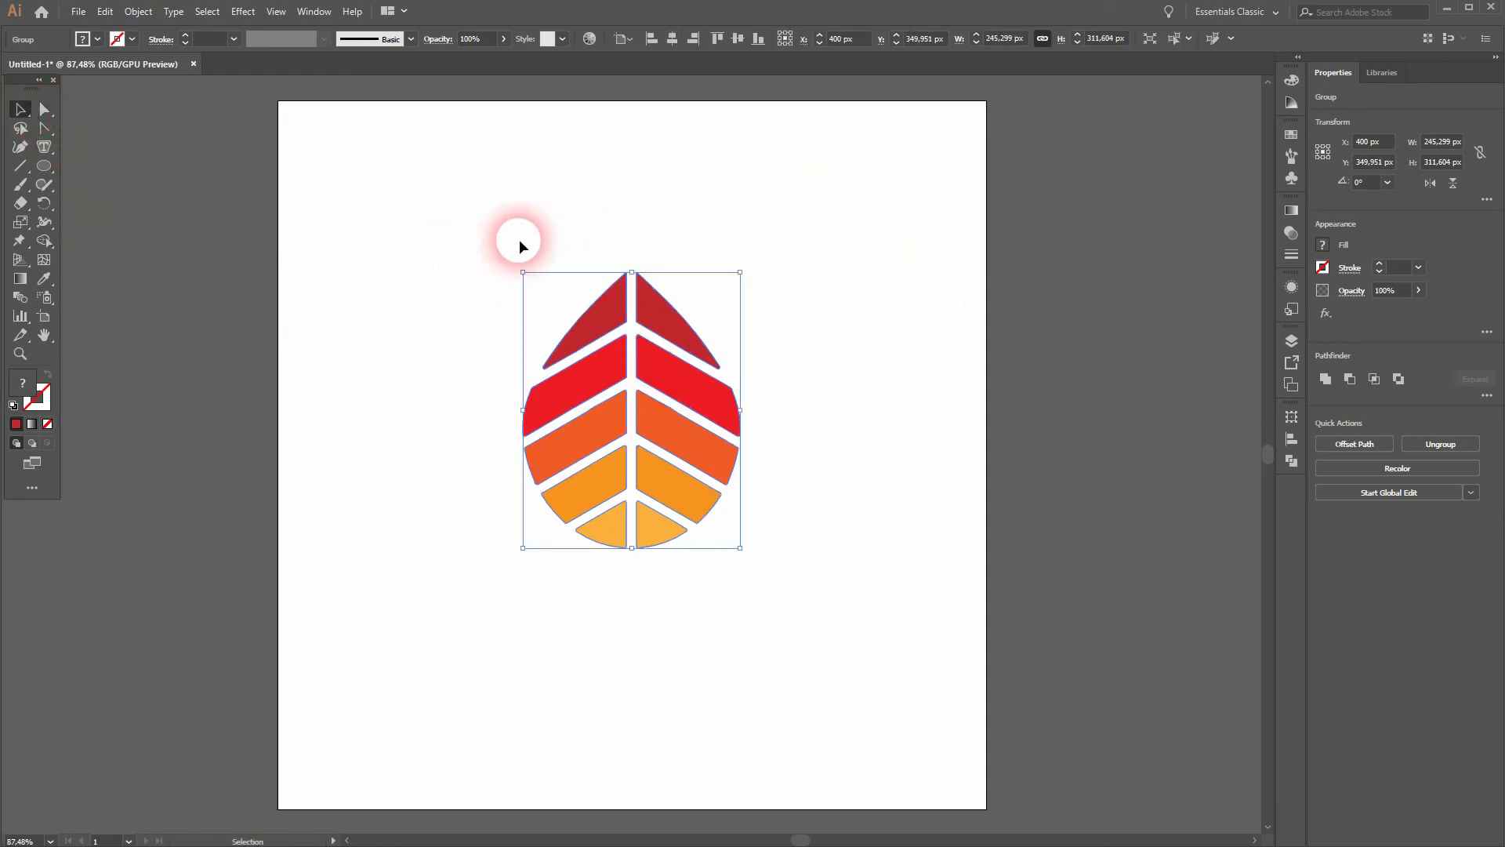
left_click(45, 110)
left_click(644, 289)
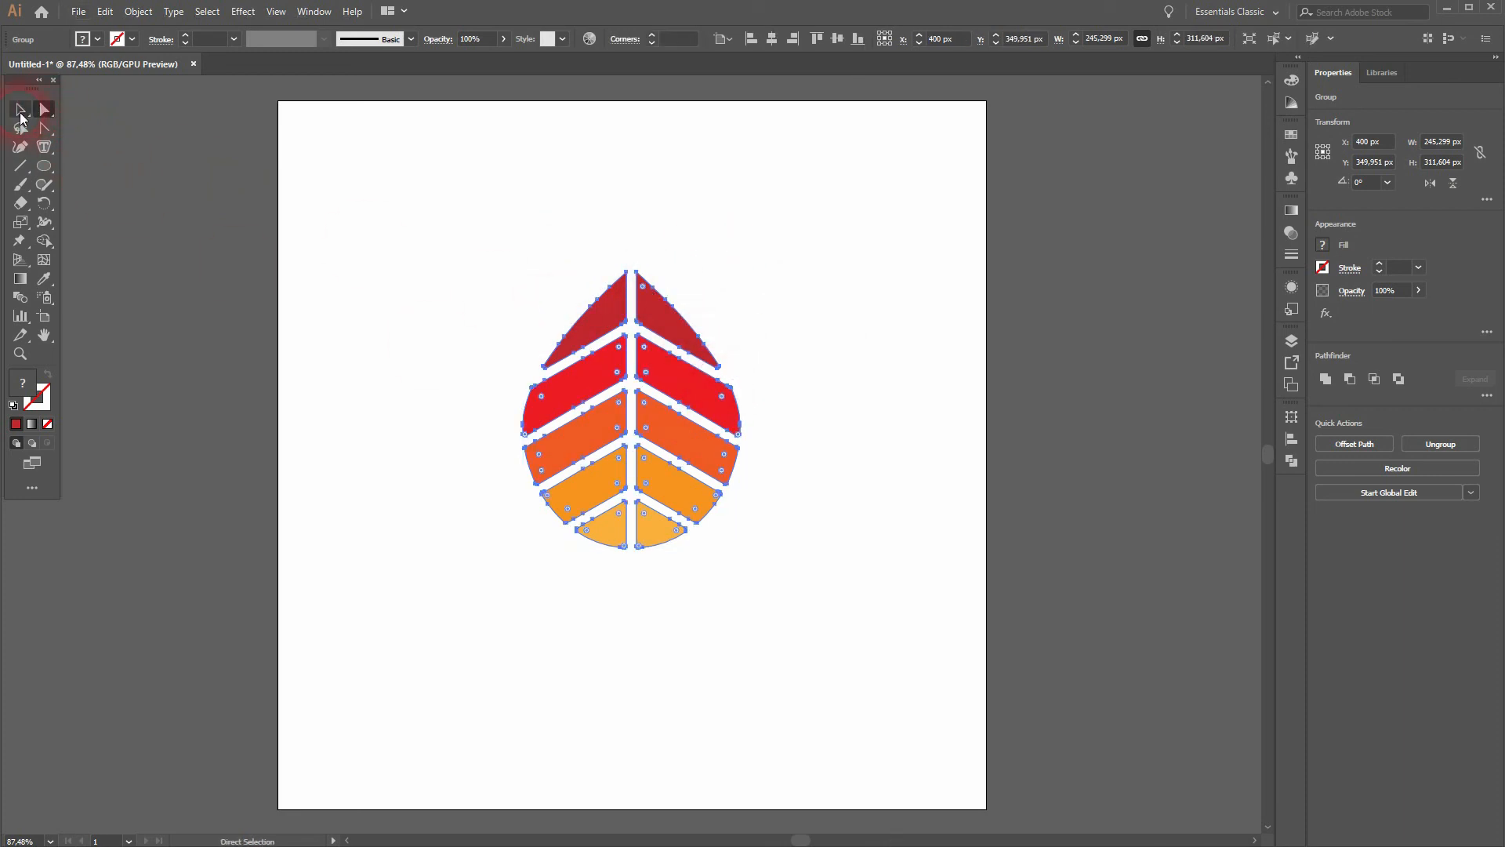
left_click(21, 114)
left_click(415, 610)
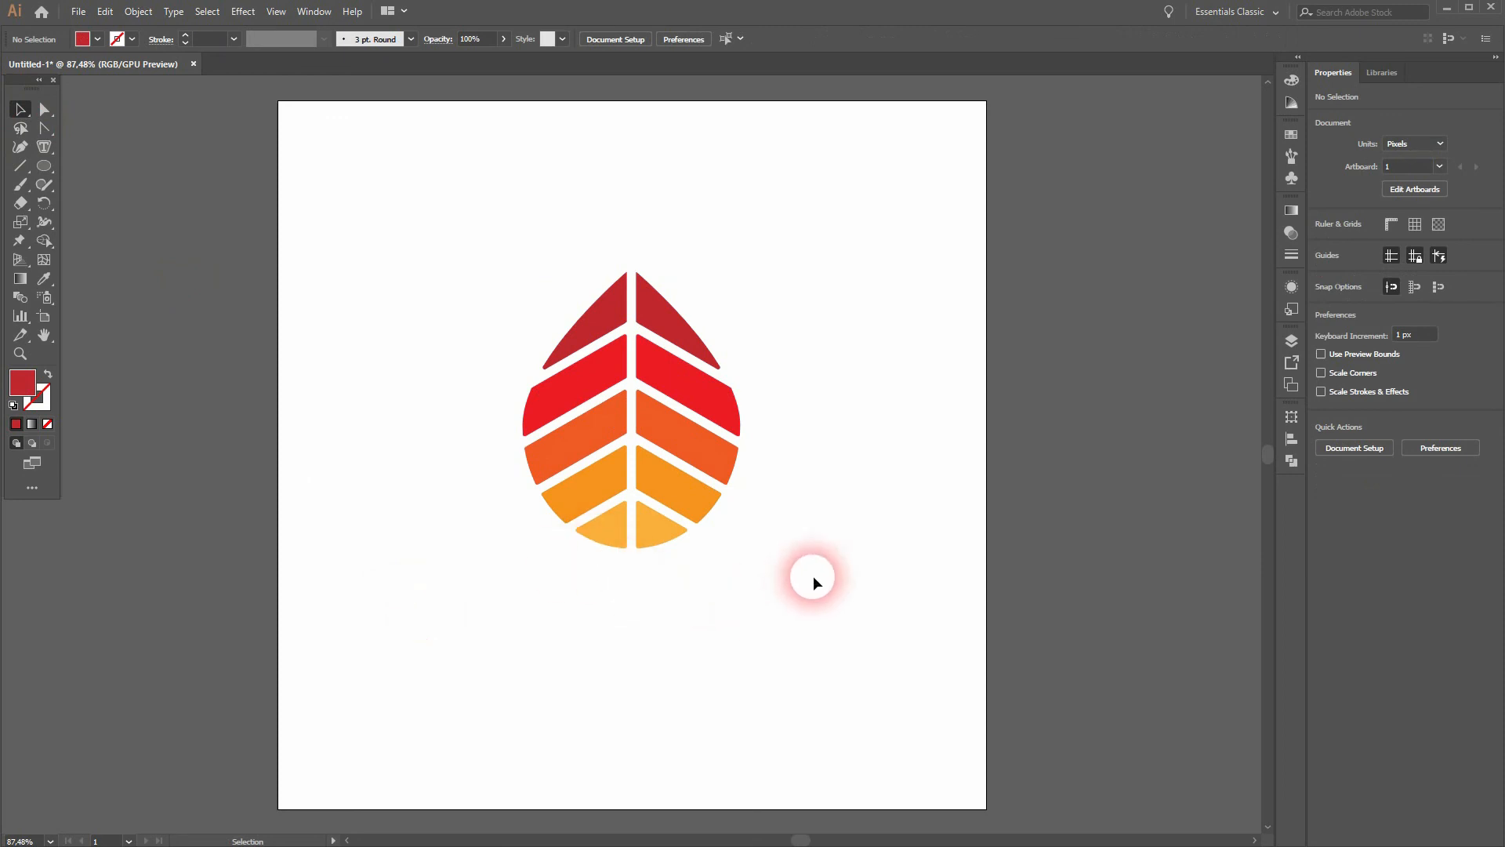